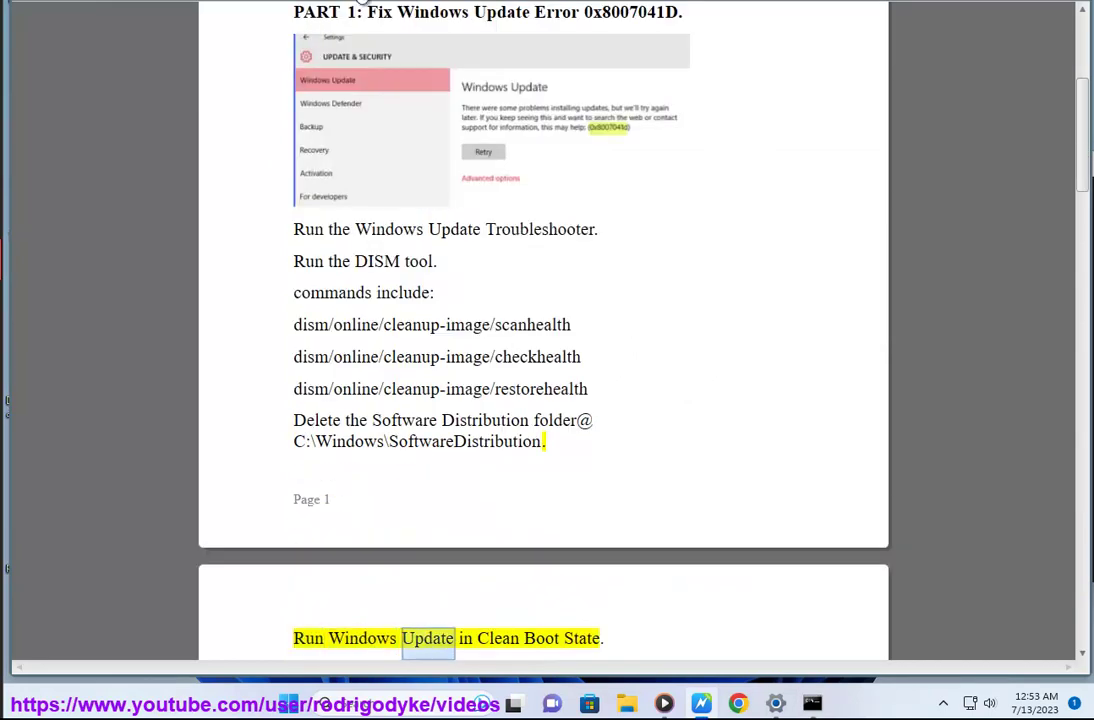
Select the C:\Windows\SoftwareDistribution path at the end of the PART 1 checklist
{"action": "left_click_drag", "start_coordinate": [543, 444], "coordinate": [315, 443]}
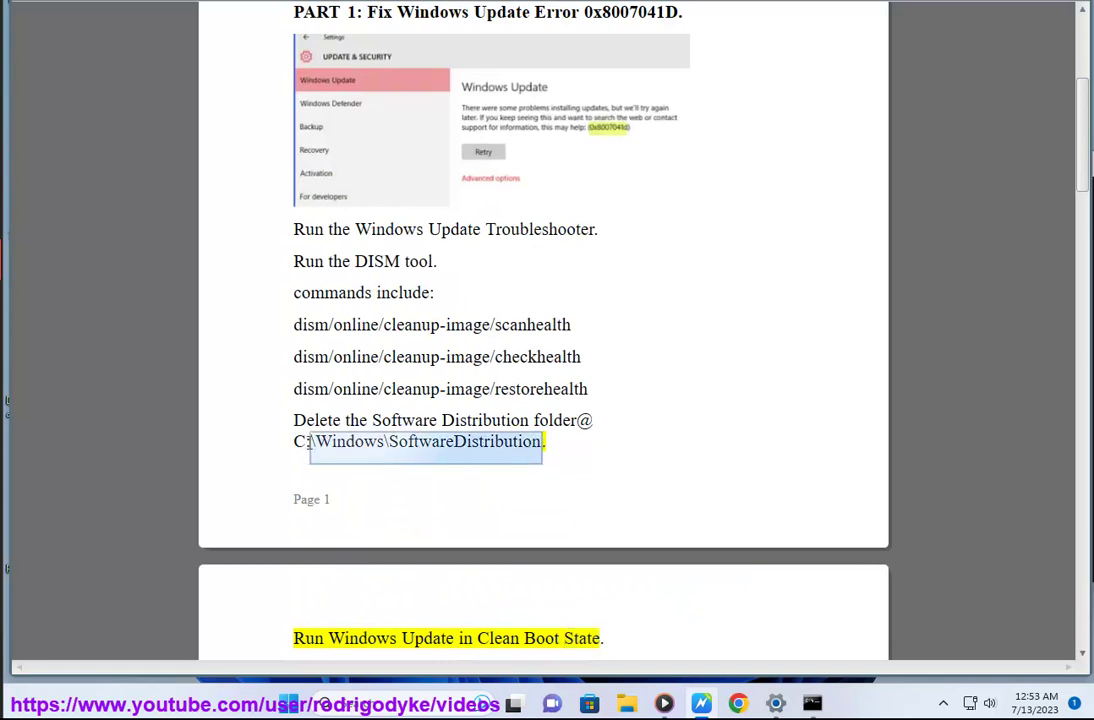
{"action": "left_click", "coordinate": [664, 704]}
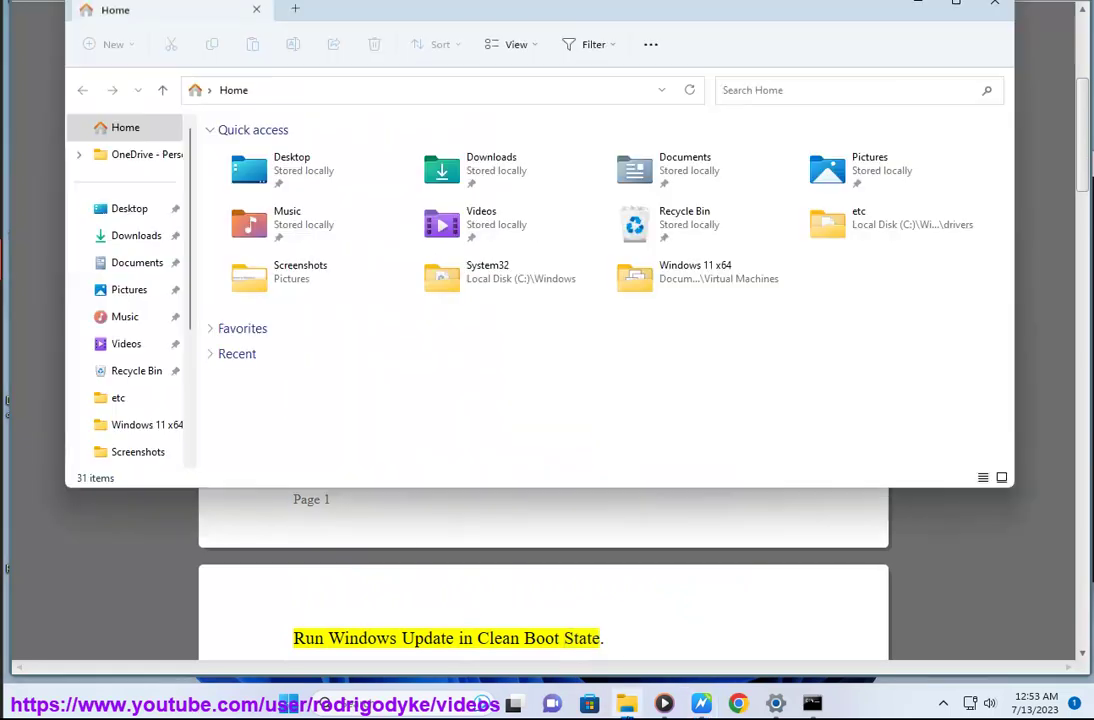
{"action": "left_click", "coordinate": [361, 88]}
{"action": "type", "text": "C:\\Windows\\SoftwareDistribution"}
{"action": "key", "text": "ctrl+a"}
{"action": "key", "text": "ctrl+c"}
{"action": "key", "text": "Return"}
{"action": "left_click_drag", "start_coordinate": [396, 320], "coordinate": [302, 150]}
{"action": "left_click_drag", "start_coordinate": [634, 16], "coordinate": [634, 119]}
{"action": "left_click", "coordinate": [994, 112]}
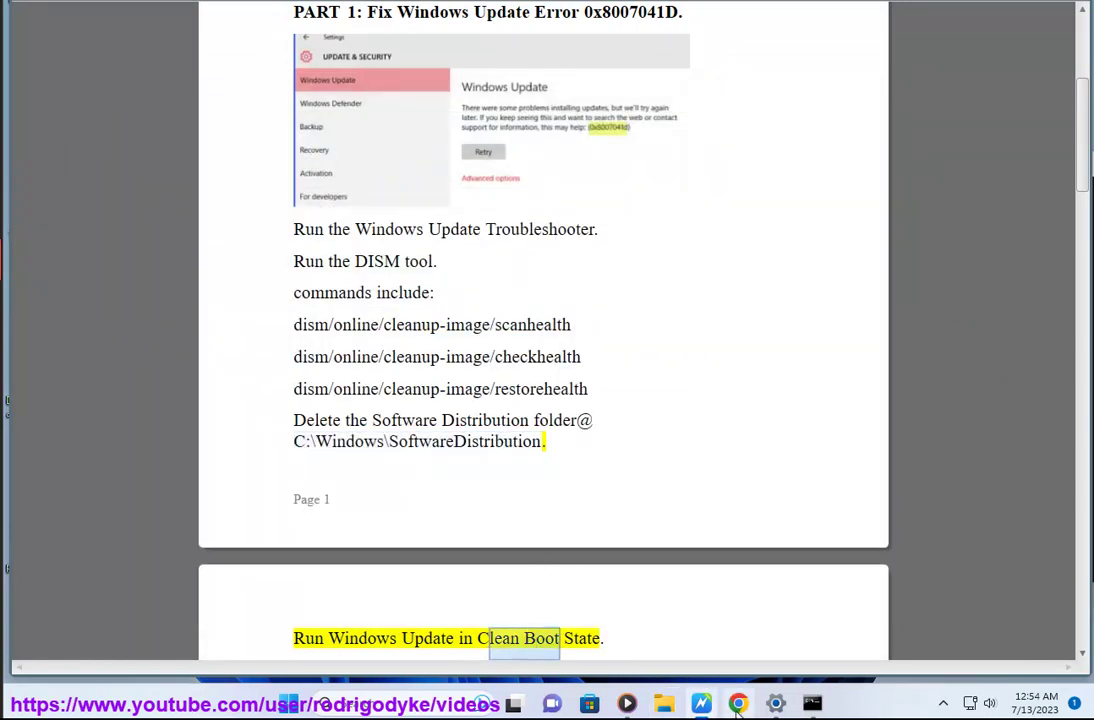
{"action": "key", "text": "super+8"}
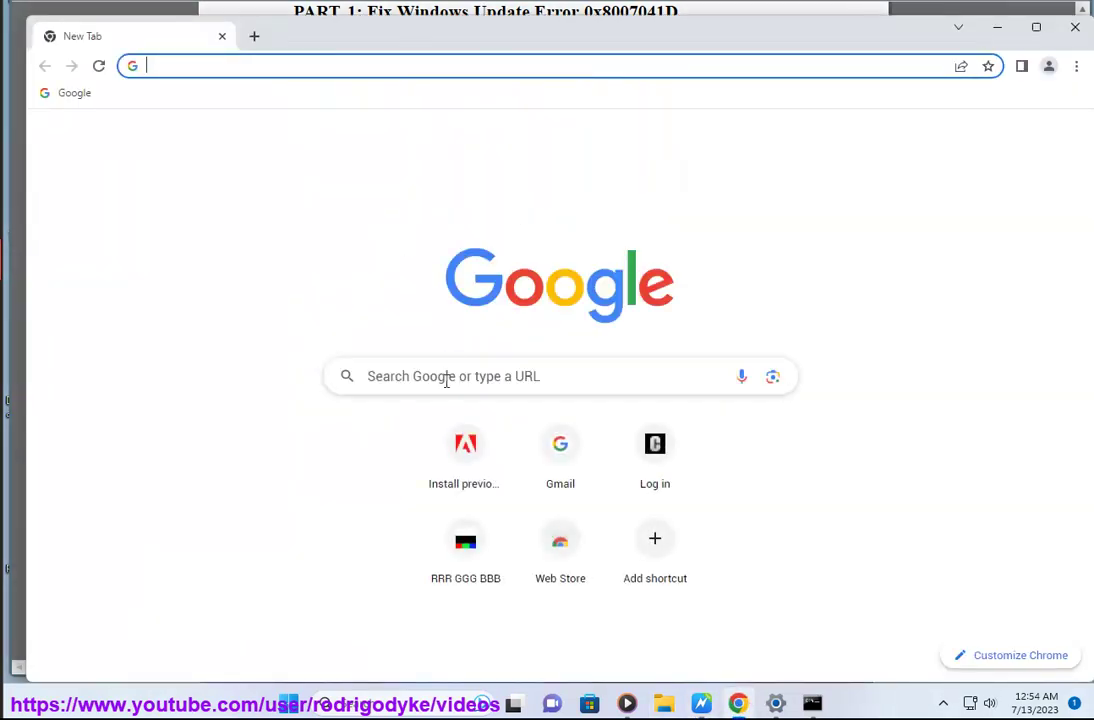
Search Google for 'windows clean boot' and highlight Microsoft's clean boot guide title
{"action": "left_click", "coordinate": [446, 378]}
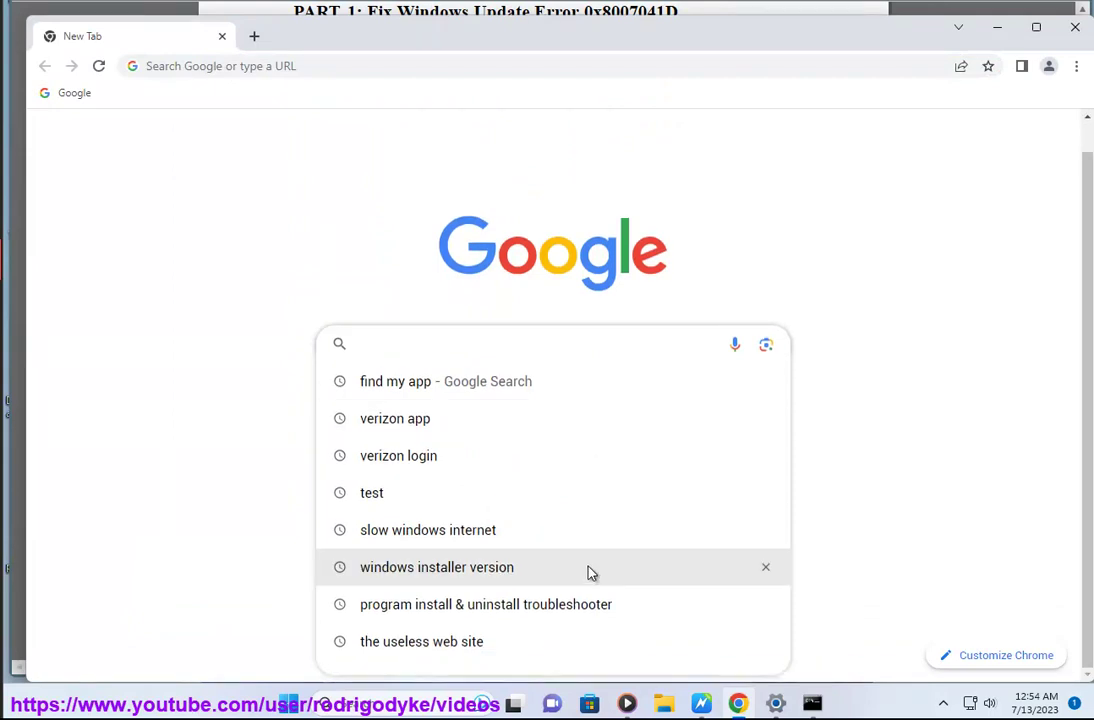
{"action": "type", "text": "WINDOWS CL"}
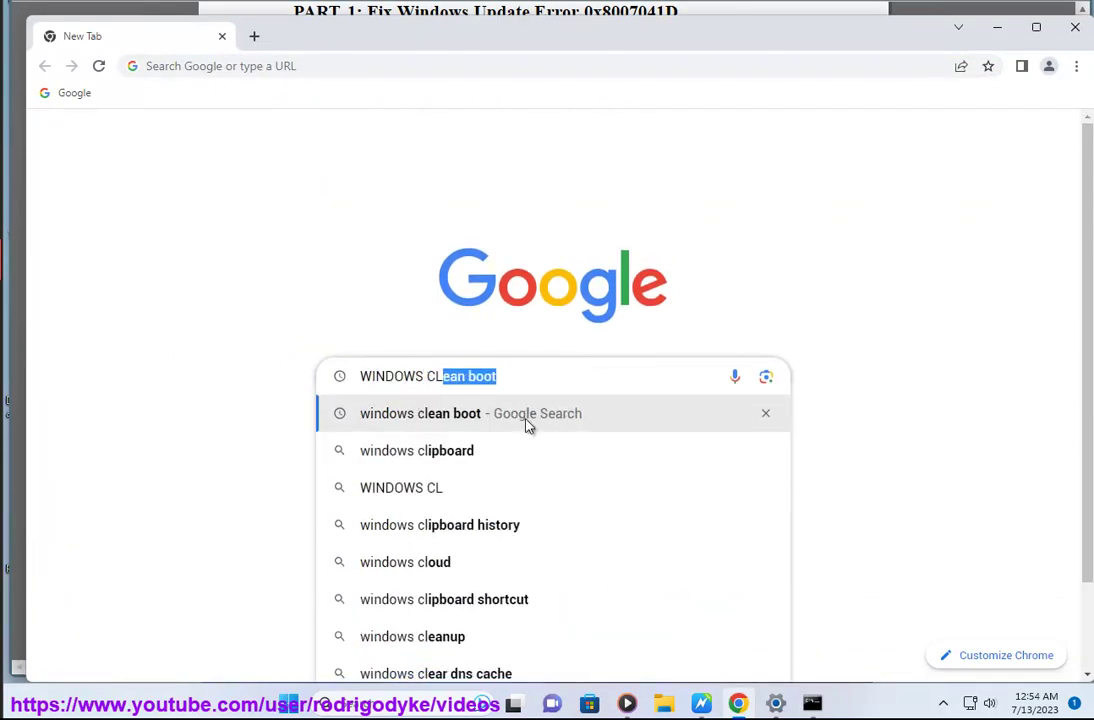
{"action": "left_click", "coordinate": [525, 425]}
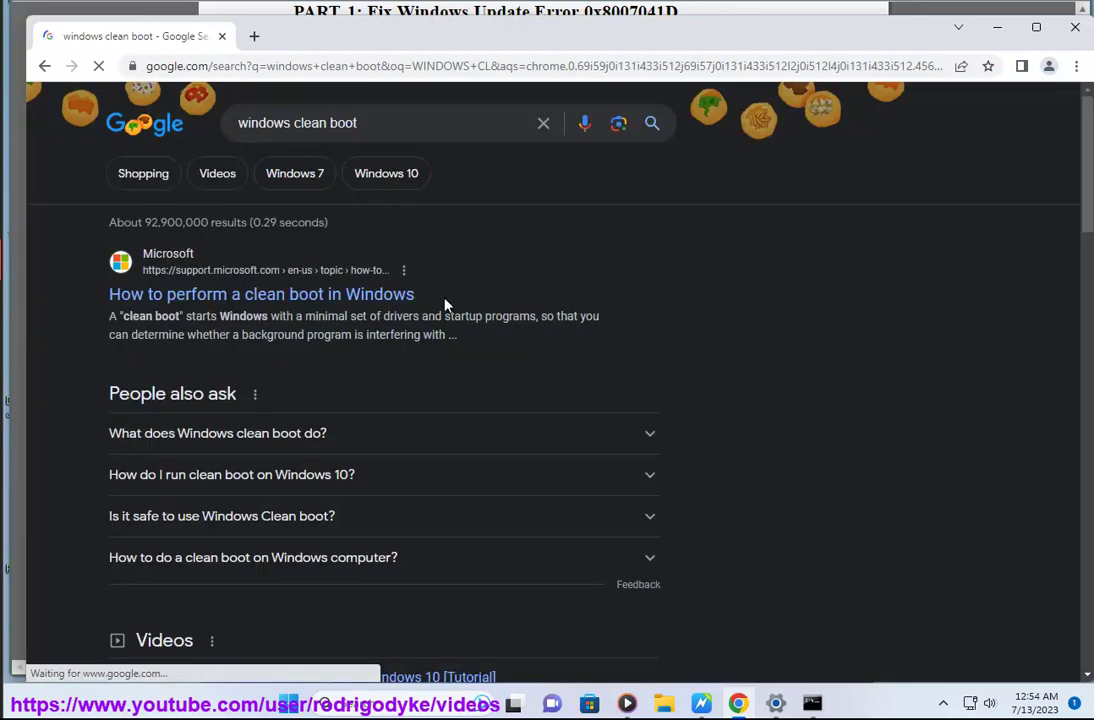
{"action": "left_click_drag", "start_coordinate": [440, 294], "coordinate": [191, 294]}
In System Configuration, hide Microsoft services and disable all without applying, then launch Task Manager
{"action": "key", "text": "super"}
{"action": "type", "text": "MSC"}
{"action": "left_click", "coordinate": [535, 181]}
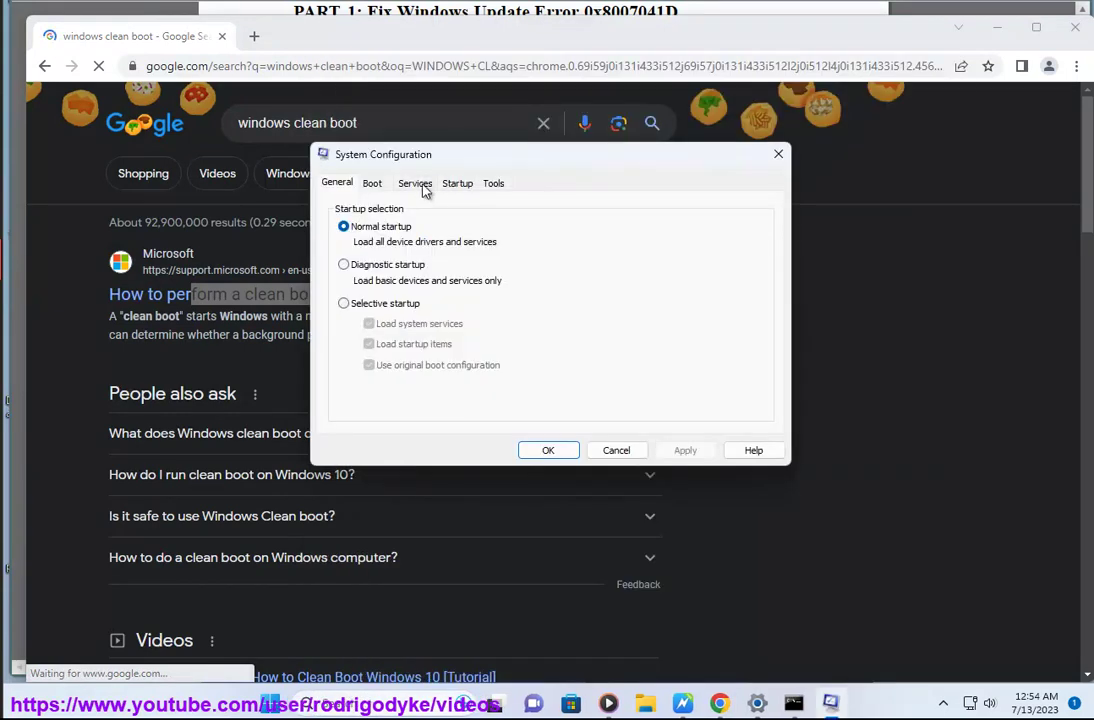
{"action": "left_click", "coordinate": [418, 185]}
{"action": "left_click", "coordinate": [331, 420]}
{"action": "left_click", "coordinate": [735, 405]}
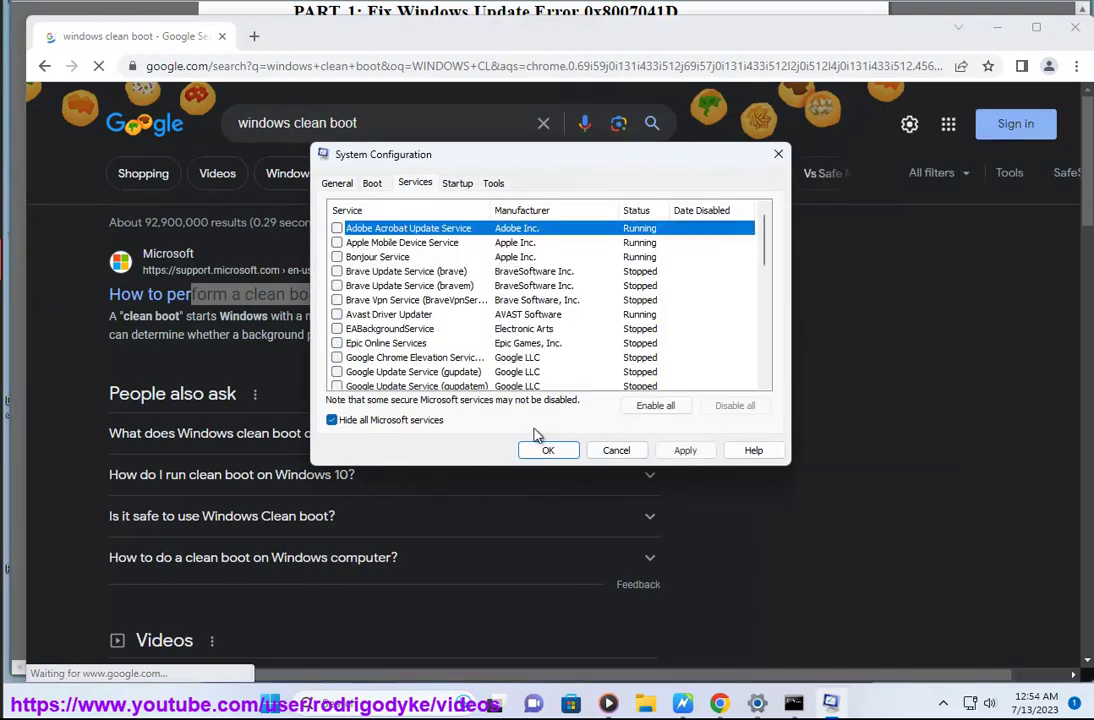
{"action": "left_click", "coordinate": [615, 450]}
{"action": "right_click", "coordinate": [870, 703]}
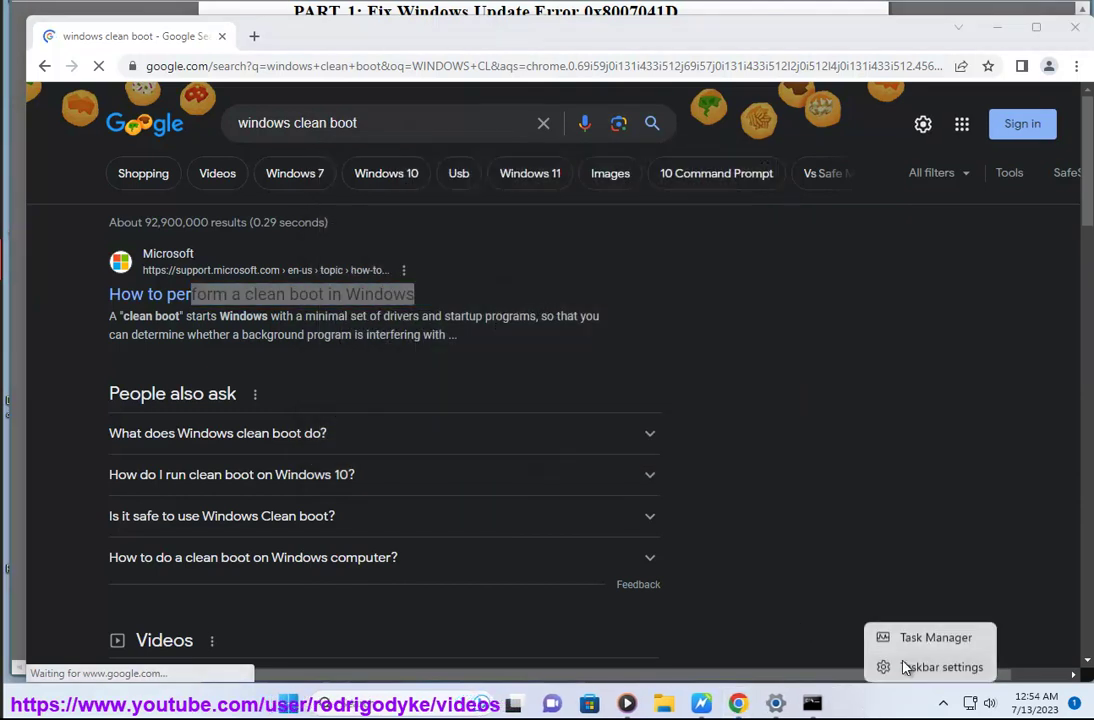
{"action": "left_click", "coordinate": [855, 588]}
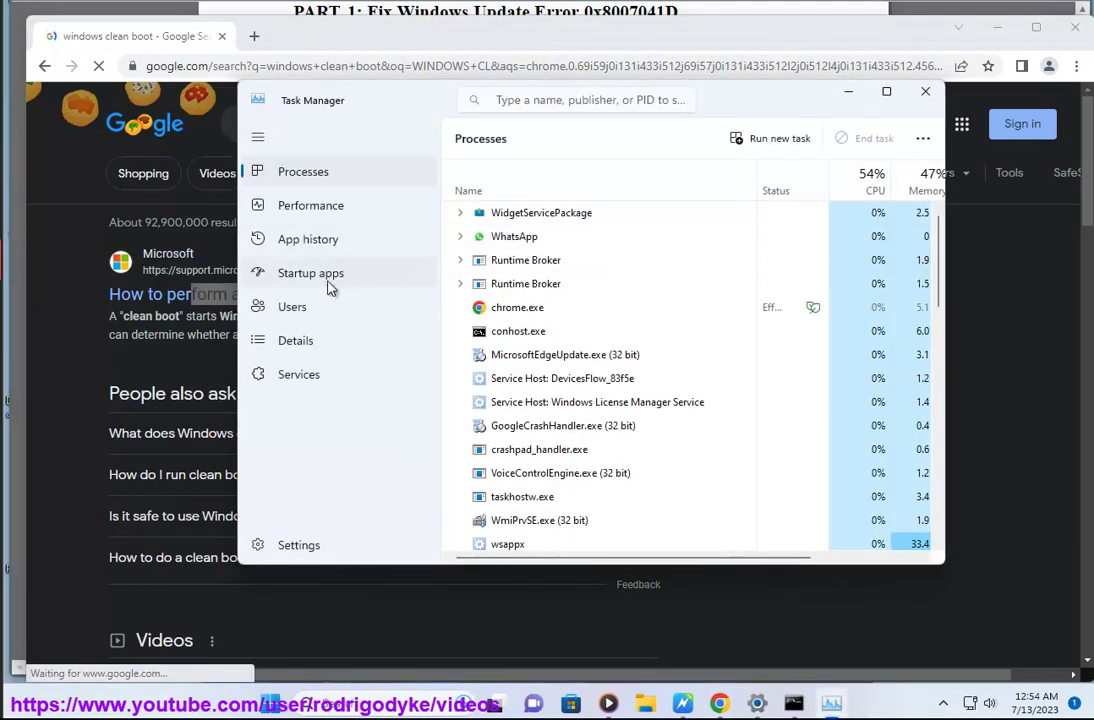
Select vmware-tray.exe under Task Manager's Startup apps, close Task Manager and minimize Chrome
{"action": "left_click", "coordinate": [292, 274]}
{"action": "left_click", "coordinate": [565, 240]}
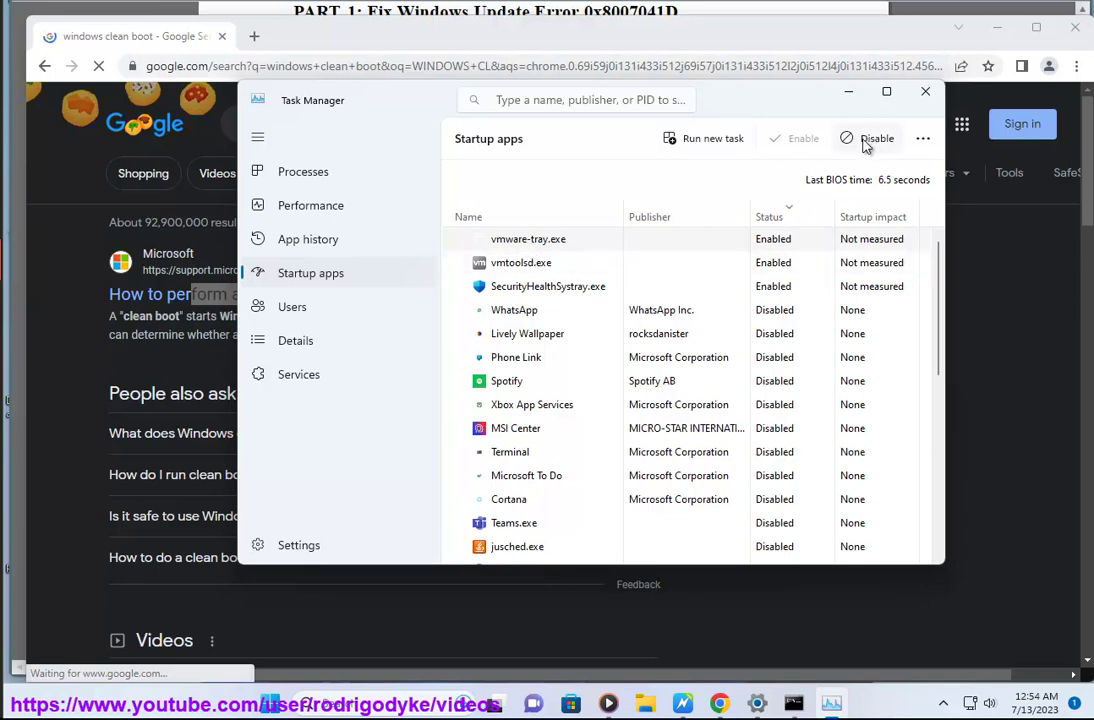
{"action": "left_click", "coordinate": [922, 100]}
{"action": "left_click", "coordinate": [998, 29]}
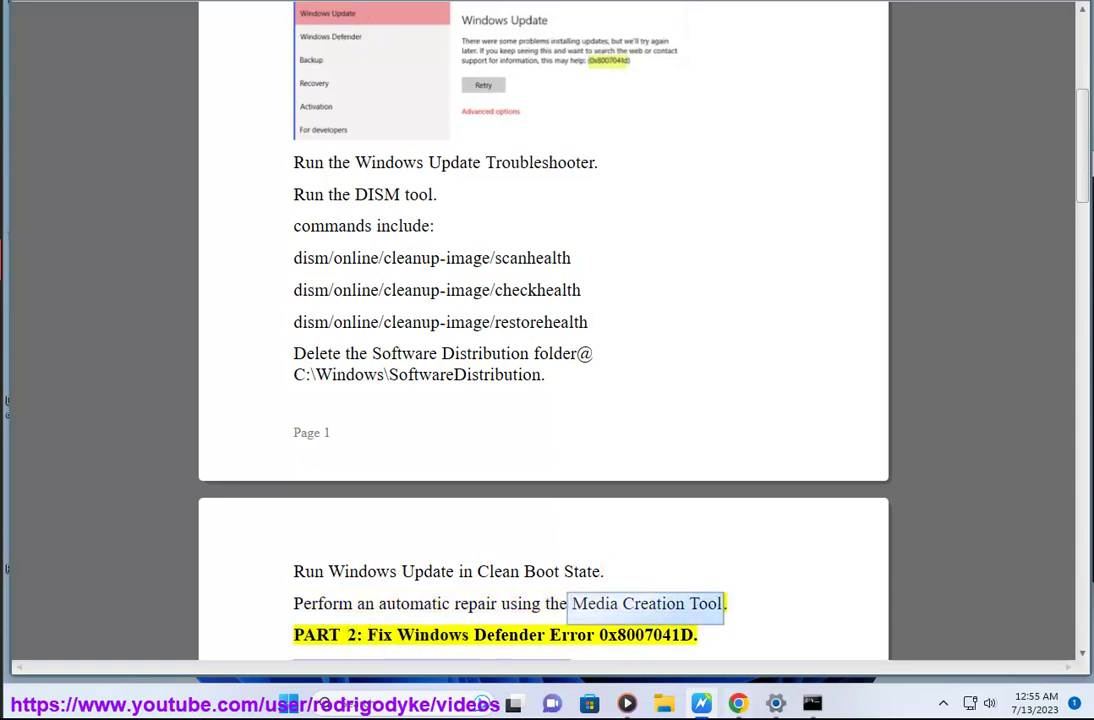
Paste the SoftwareDistribution path into Chrome's Google search box, then return to the checklist
{"action": "left_click", "coordinate": [705, 690]}
{"action": "left_click", "coordinate": [543, 126]}
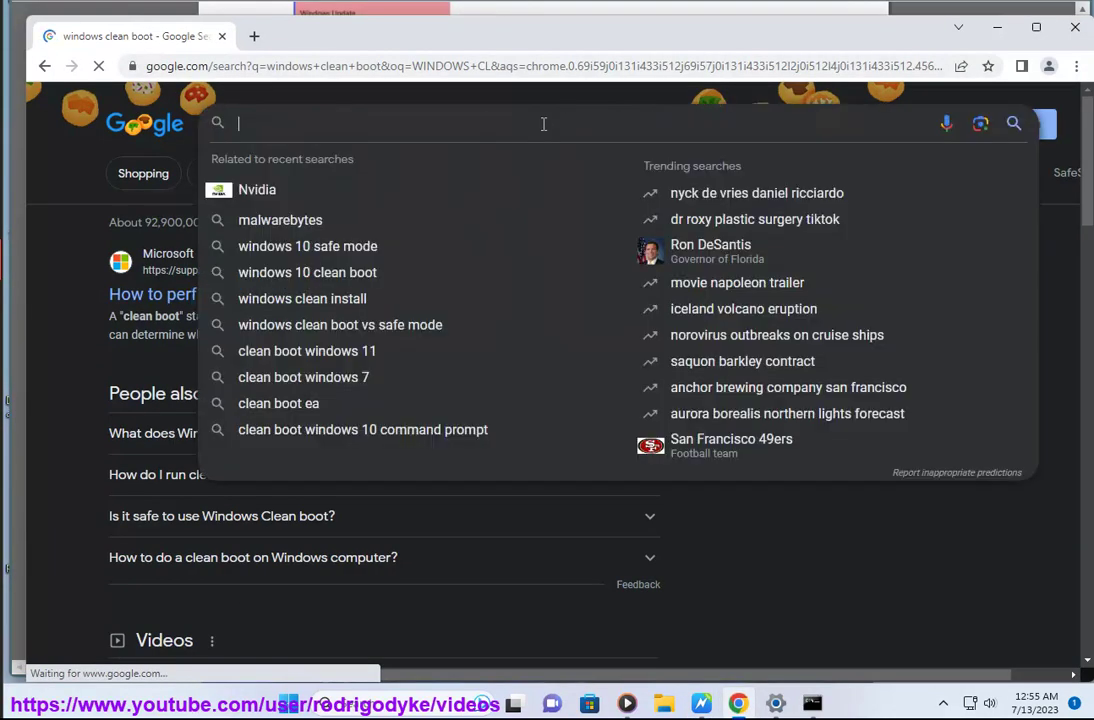
{"action": "key", "text": "ctrl+v"}
{"action": "key", "text": "ctrl+a"}
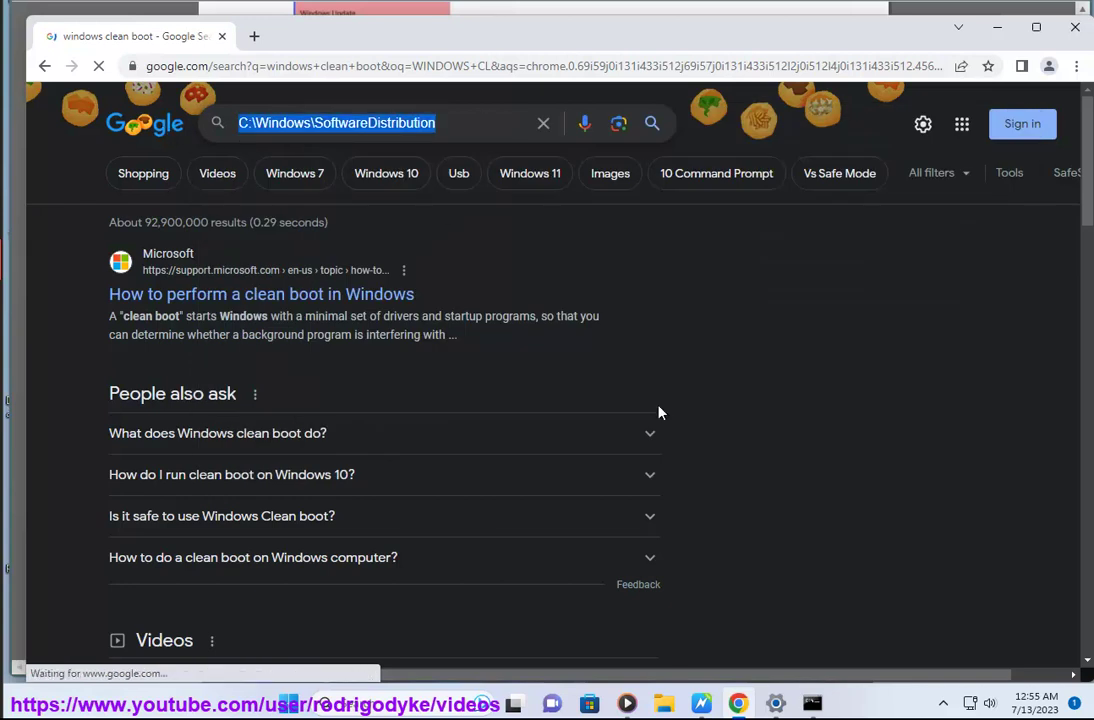
{"action": "left_click", "coordinate": [699, 704]}
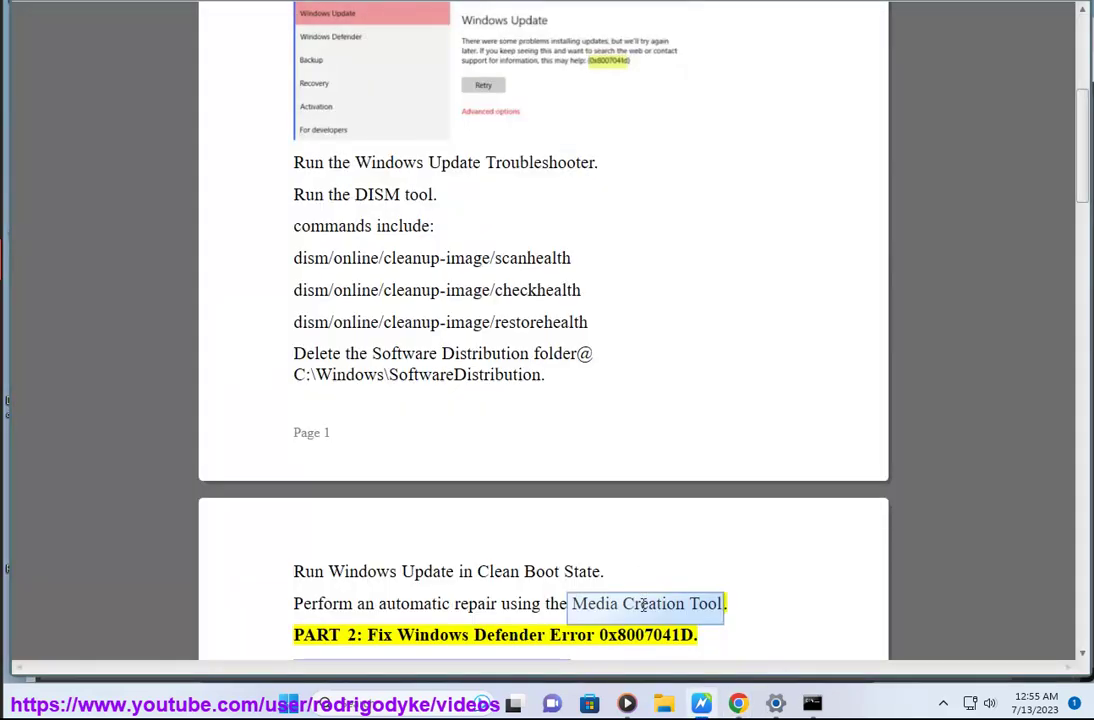
Copy 'Media Creation Tool' from the checklist and run it as a Google search
{"action": "right_click", "coordinate": [645, 522]}
{"action": "left_click", "coordinate": [688, 550]}
{"action": "left_click", "coordinate": [738, 704]}
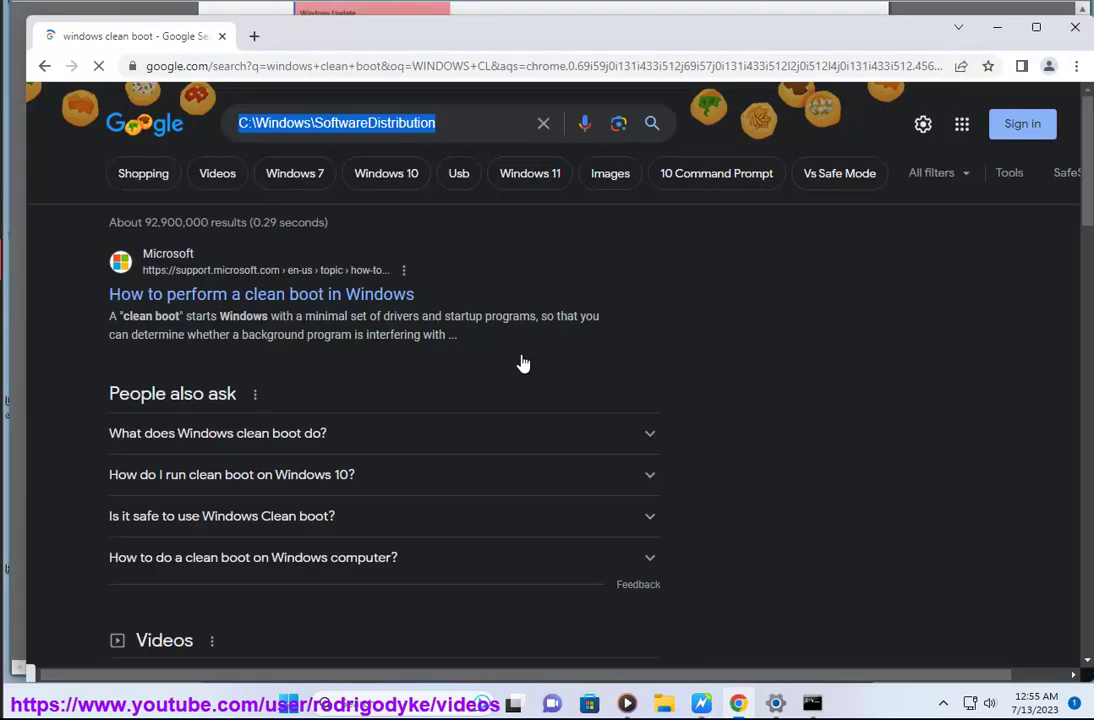
{"action": "left_click", "coordinate": [543, 121]}
{"action": "key", "text": "ctrl+v"}
{"action": "key", "text": "Return"}
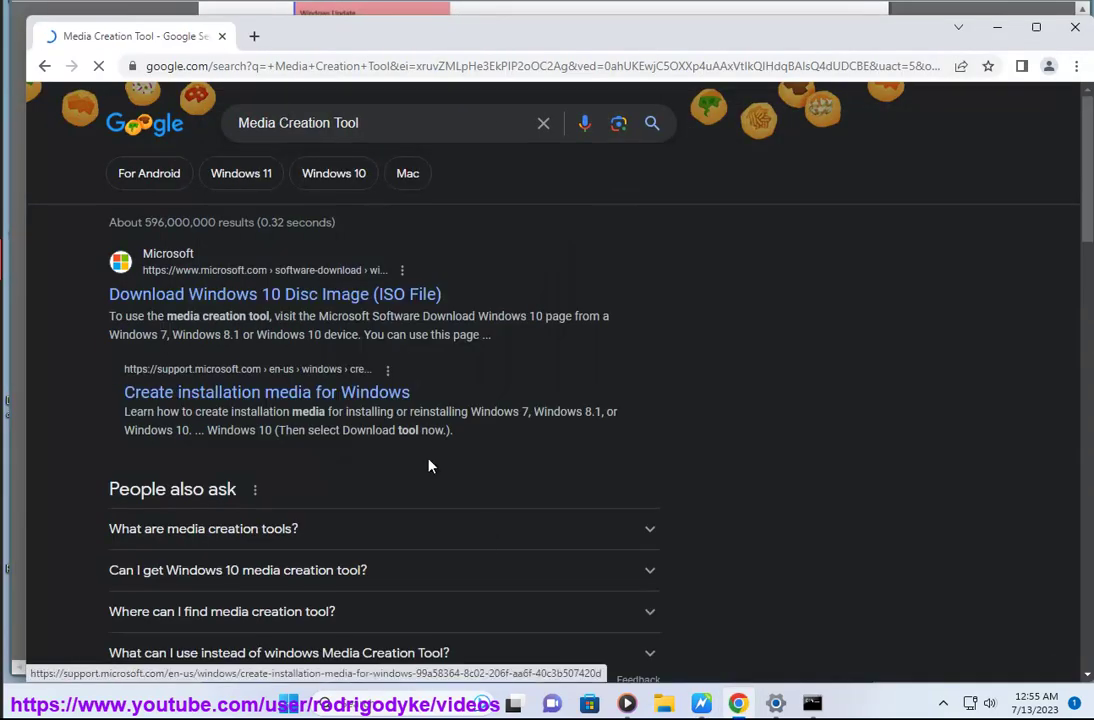
{"action": "left_click_drag", "start_coordinate": [405, 402], "coordinate": [143, 293]}
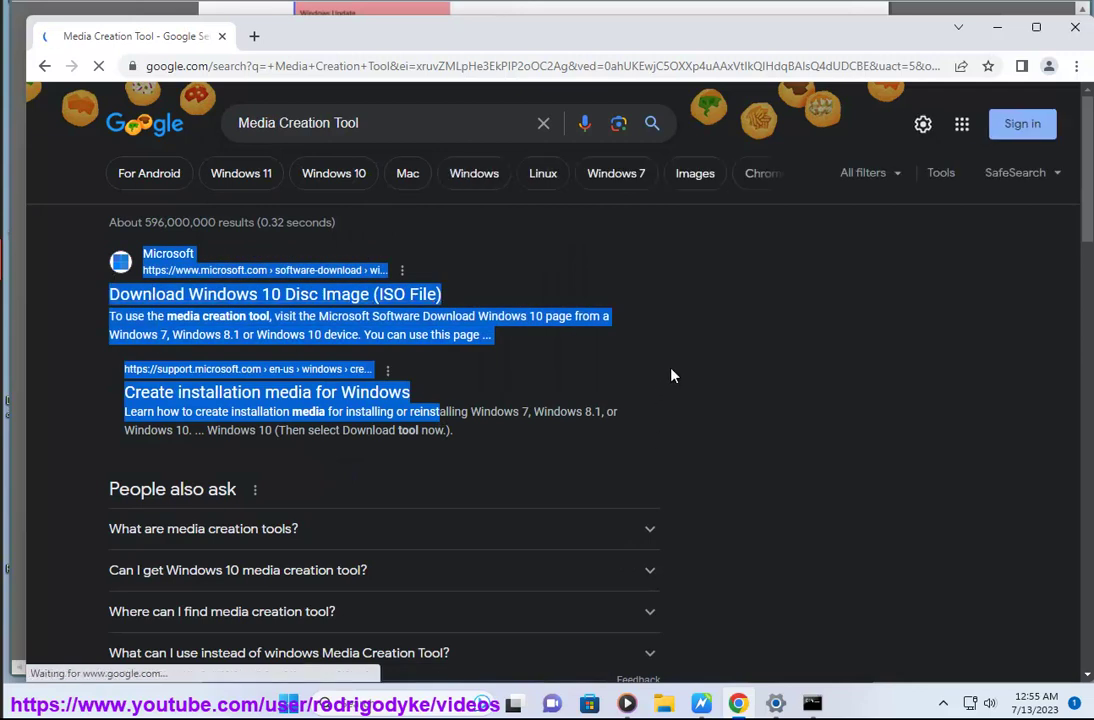
{"action": "left_click", "coordinate": [725, 294]}
{"action": "left_click", "coordinate": [850, 10]}
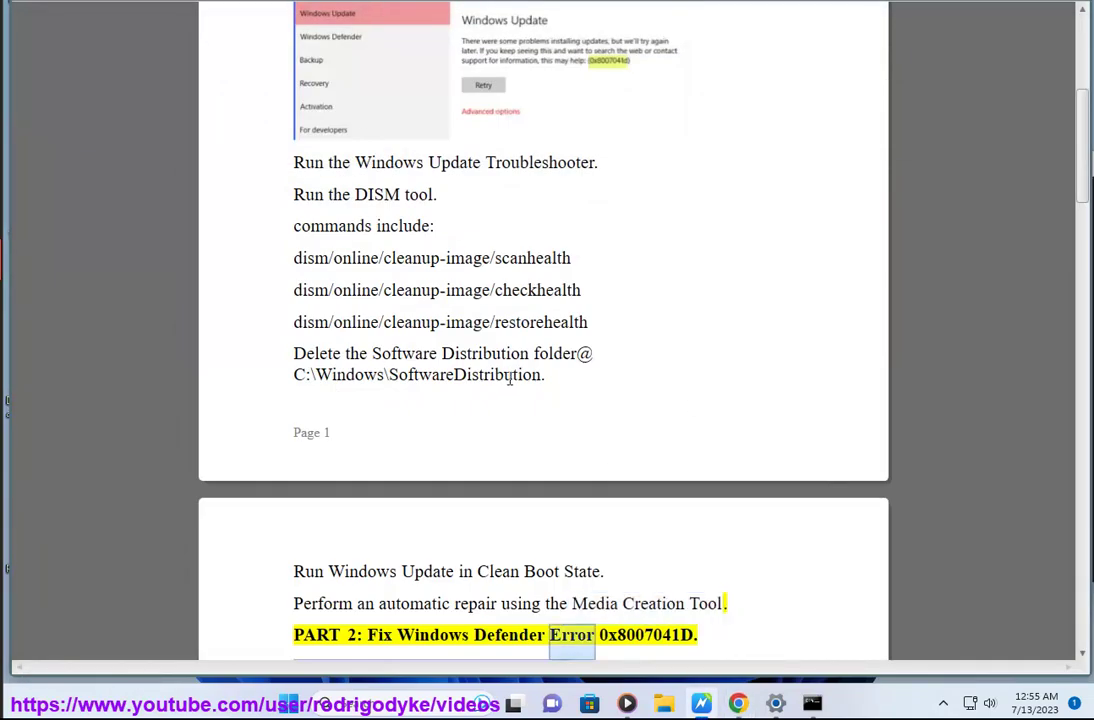
Copy 'Microsoft Defender' from PART 2 into Google's search box and add VIRUS
{"action": "double_click", "coordinate": [646, 634]}
{"action": "scroll", "coordinate": [669, 503], "scroll_direction": "down", "scroll_amount": 3}
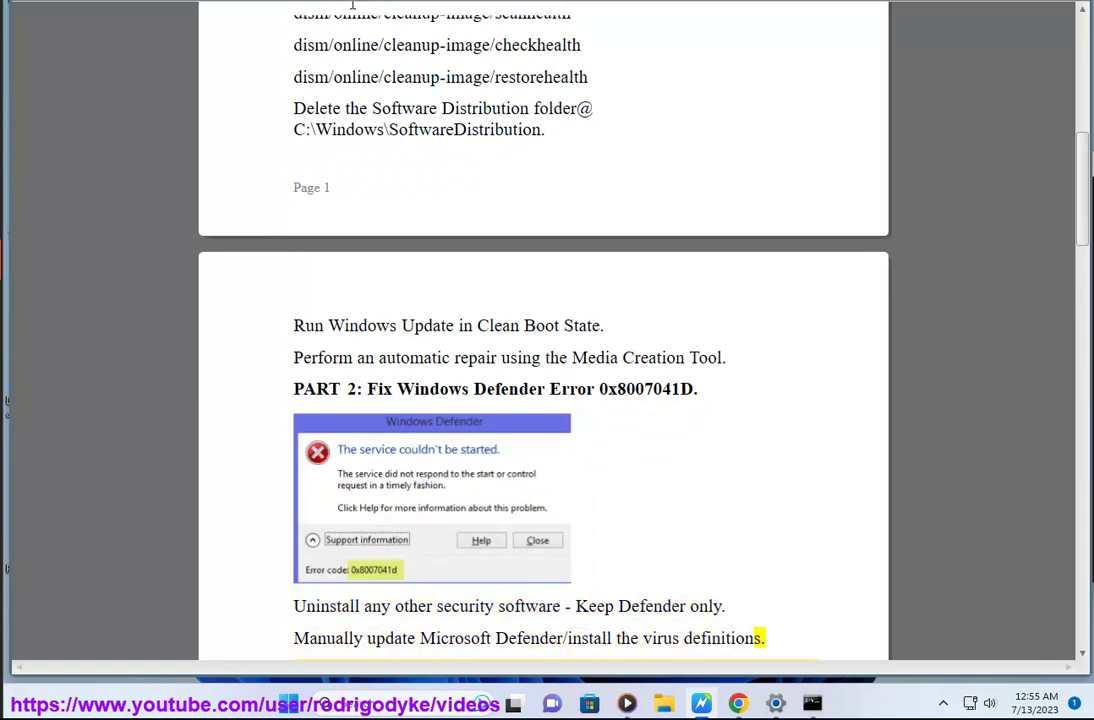
{"action": "left_click_drag", "start_coordinate": [566, 619], "coordinate": [428, 612]}
{"action": "left_click", "coordinate": [775, 703]}
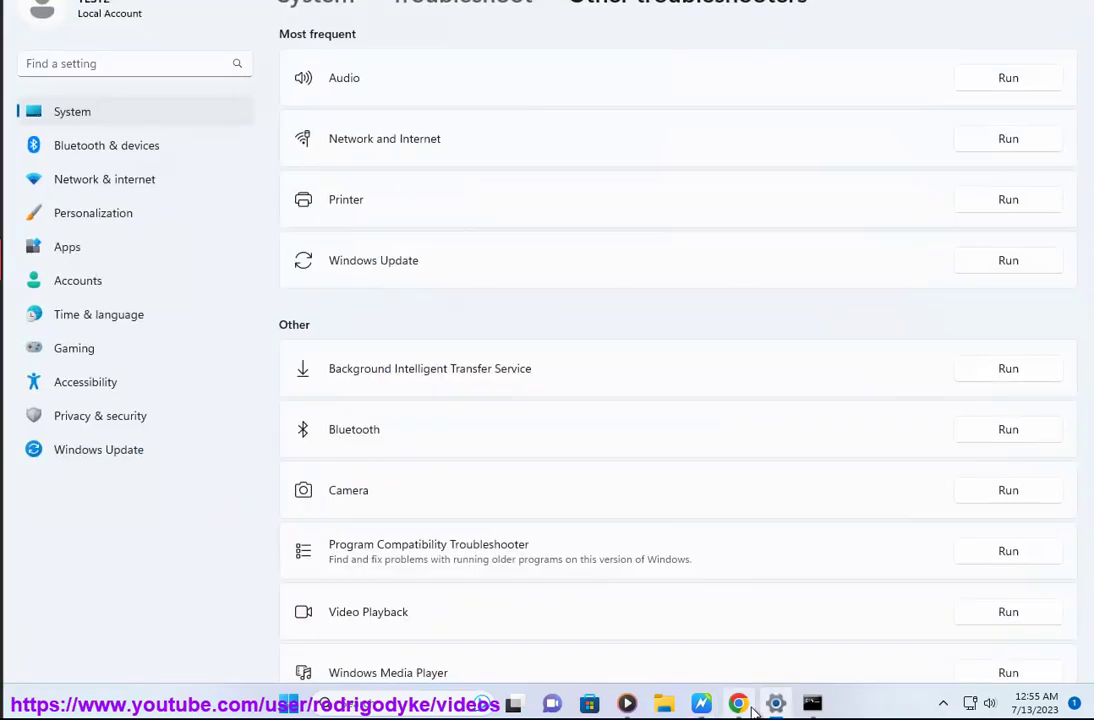
{"action": "left_click", "coordinate": [738, 703]}
{"action": "left_click", "coordinate": [540, 129]}
{"action": "key", "text": "ctrl+v"}
{"action": "type", "text": "VIRUS"}
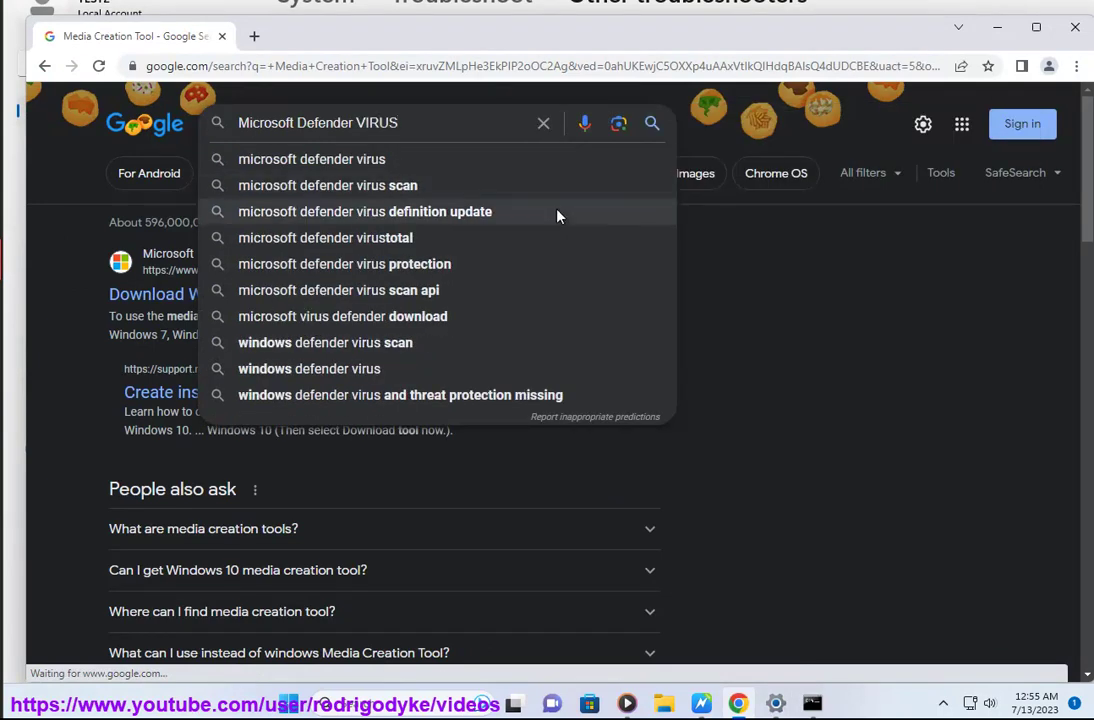
Search 'microsoft defender virus definition update', highlight the top result, and minimize Chrome
{"action": "left_click", "coordinate": [518, 213]}
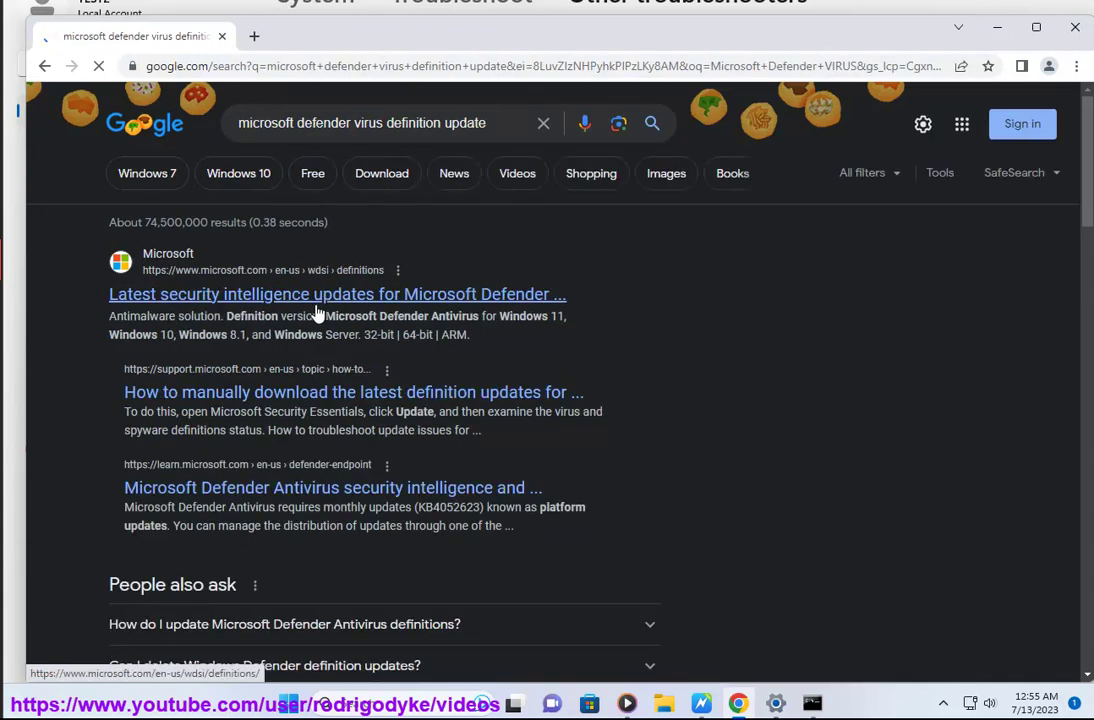
{"action": "left_click_drag", "start_coordinate": [110, 294], "coordinate": [581, 315]}
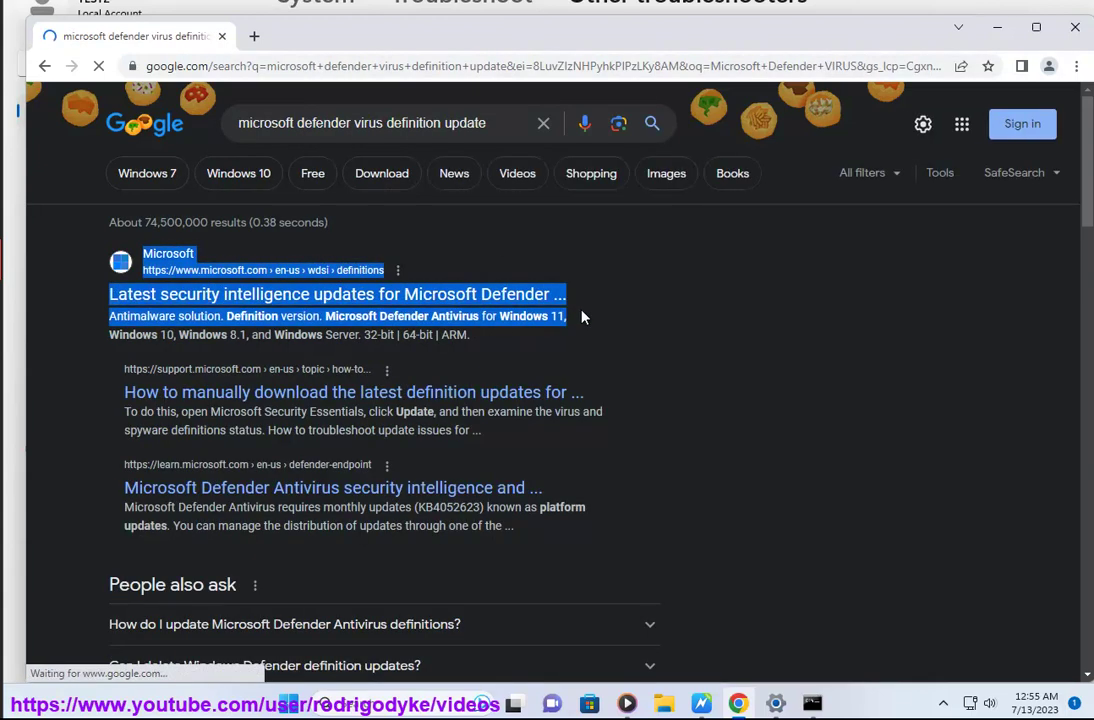
{"action": "left_click", "coordinate": [997, 28]}
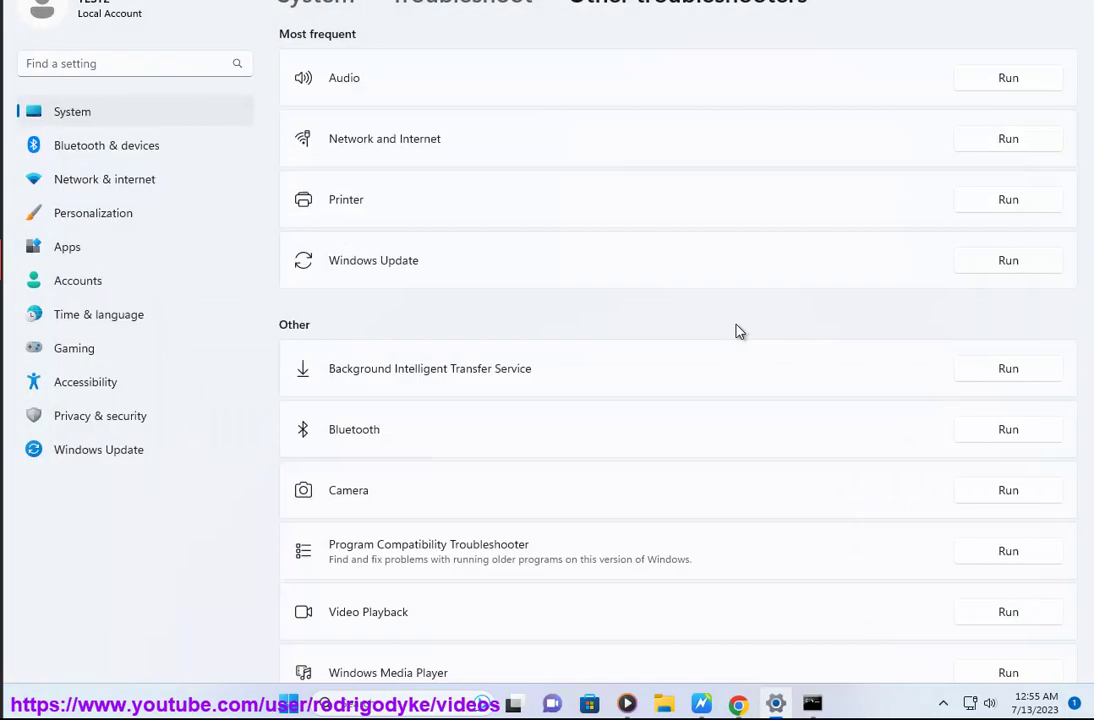
Close Settings with Alt+F4 and launch the Services console from Windows search
{"action": "key", "text": "alt+F4"}
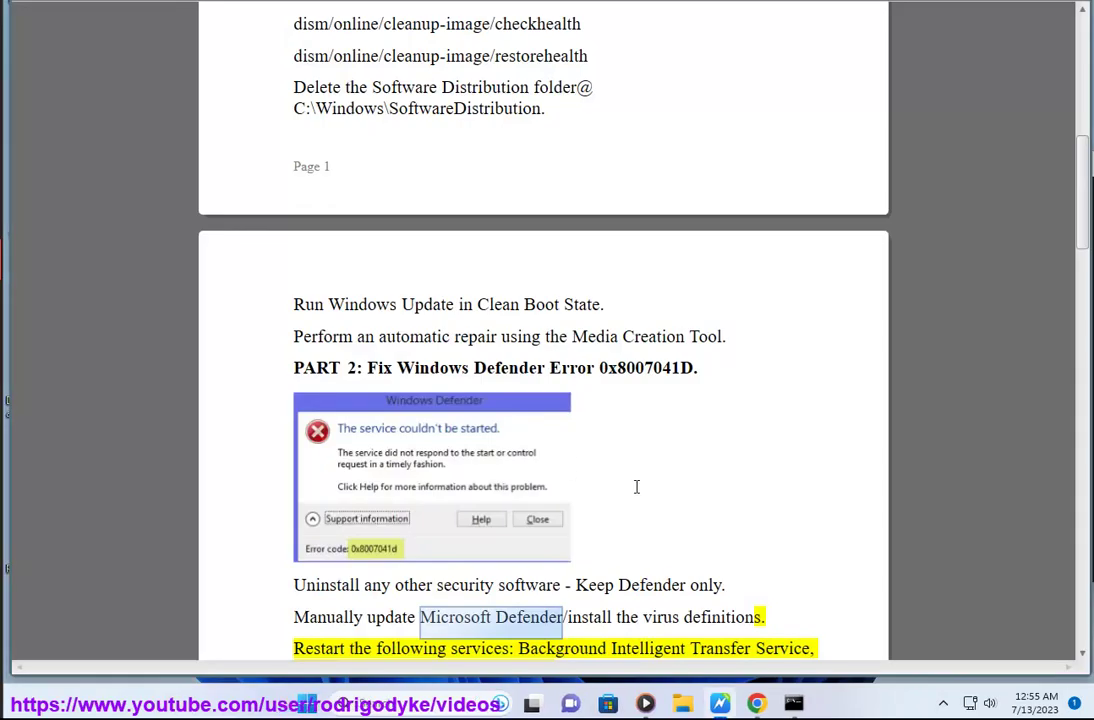
{"action": "left_click", "coordinate": [704, 539]}
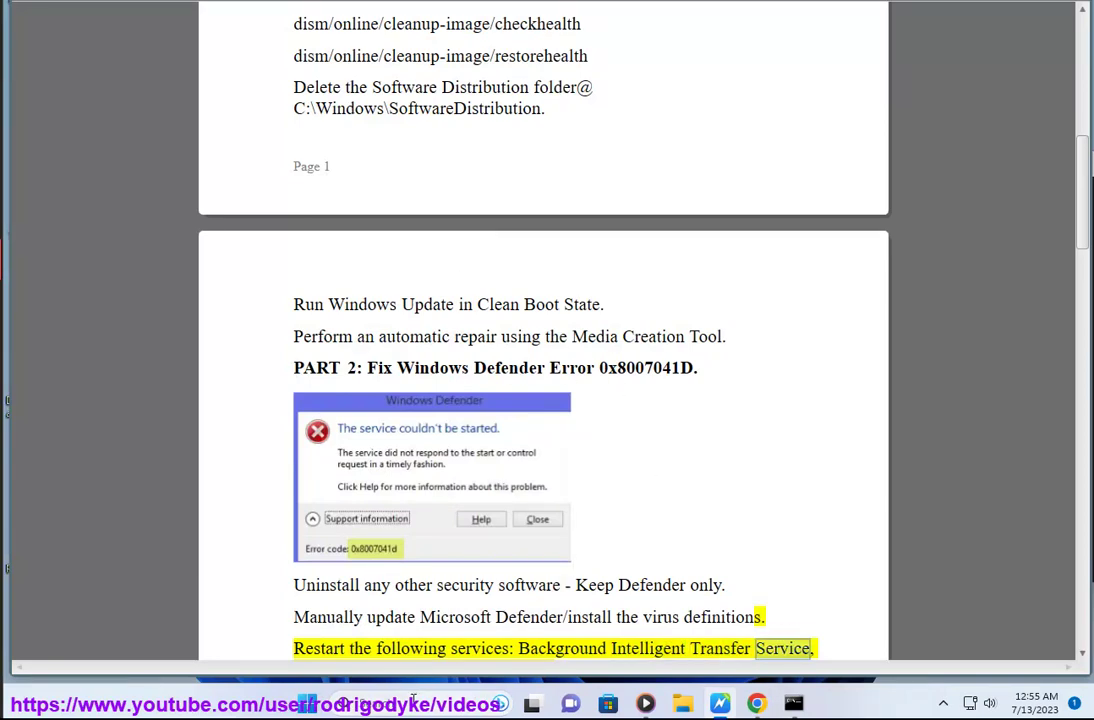
{"action": "key", "text": "super"}
{"action": "type", "text": "SDER"}
{"action": "left_click", "coordinate": [435, 182]}
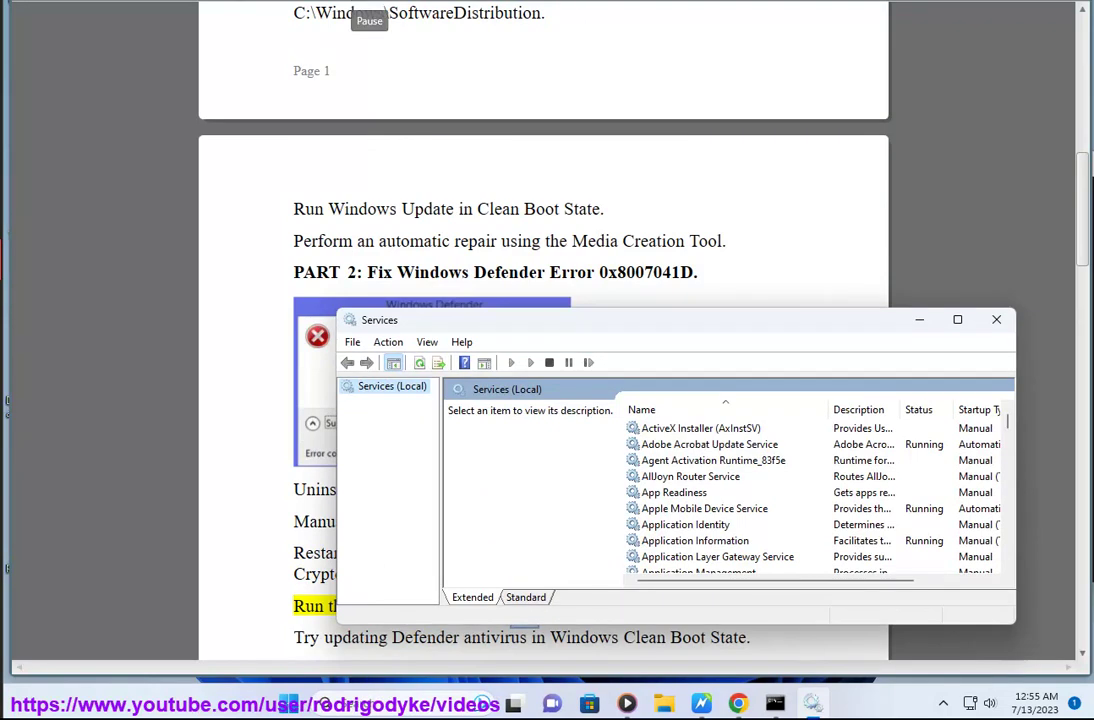
Find Background Intelligent Transfer Service in Services and bring up its actions menu
{"action": "left_click", "coordinate": [416, 46]}
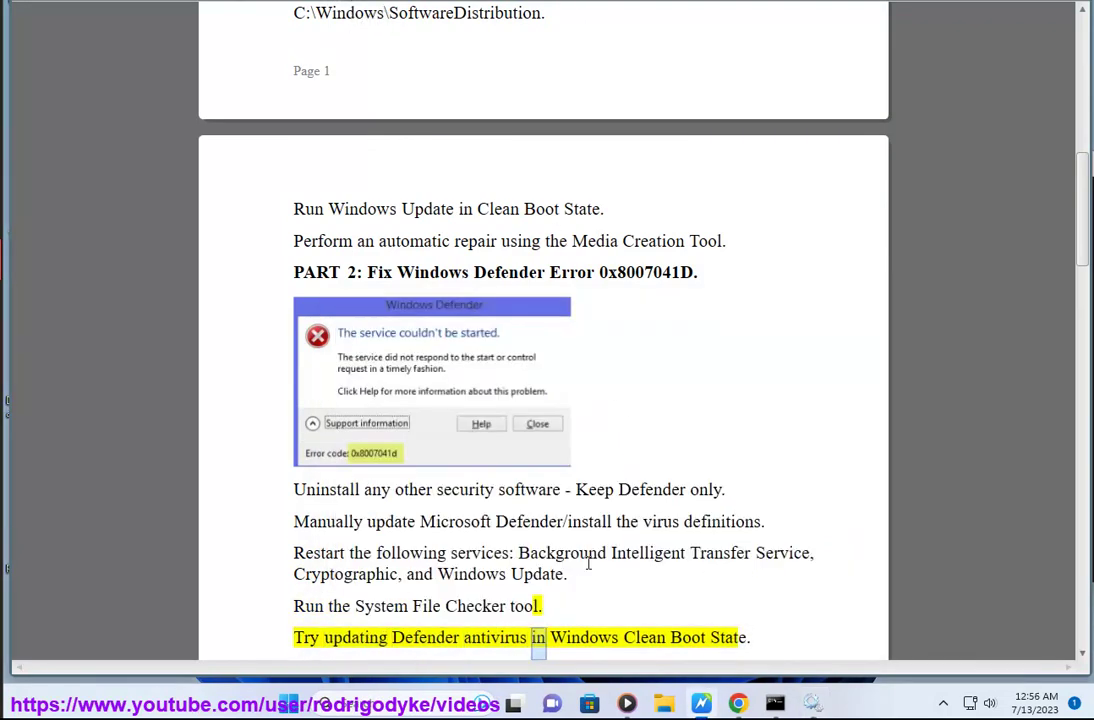
{"action": "left_click_drag", "start_coordinate": [545, 560], "coordinate": [706, 556]}
{"action": "key", "text": "alt+Tab"}
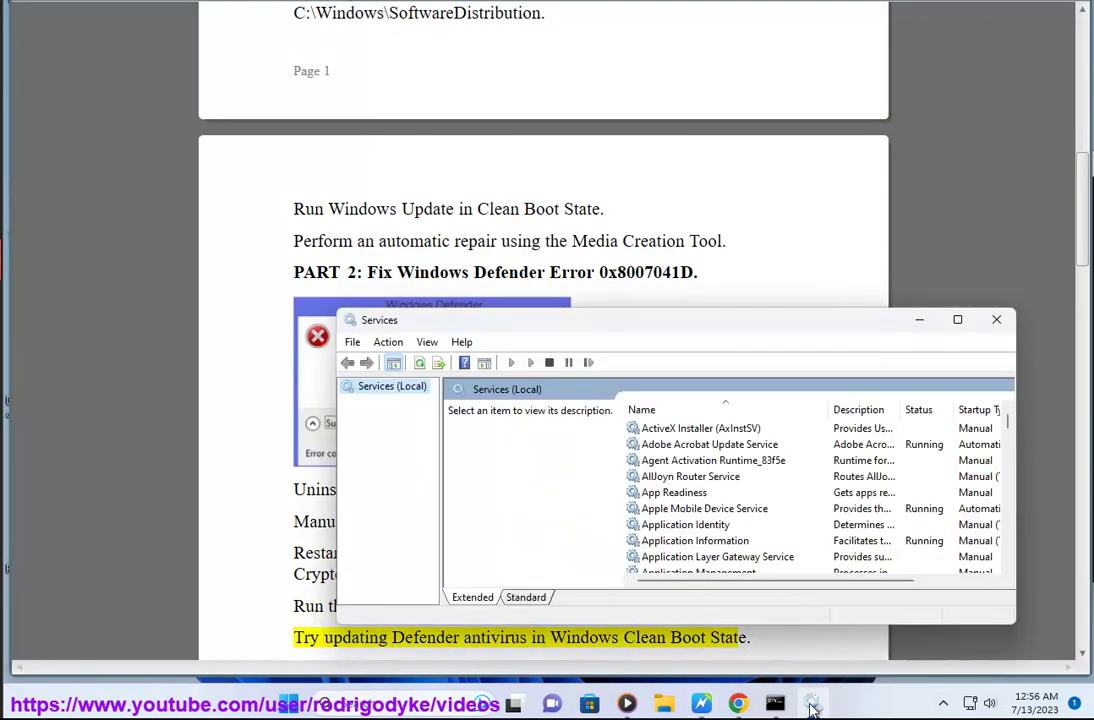
{"action": "left_click", "coordinate": [695, 492]}
{"action": "key", "text": "b"}
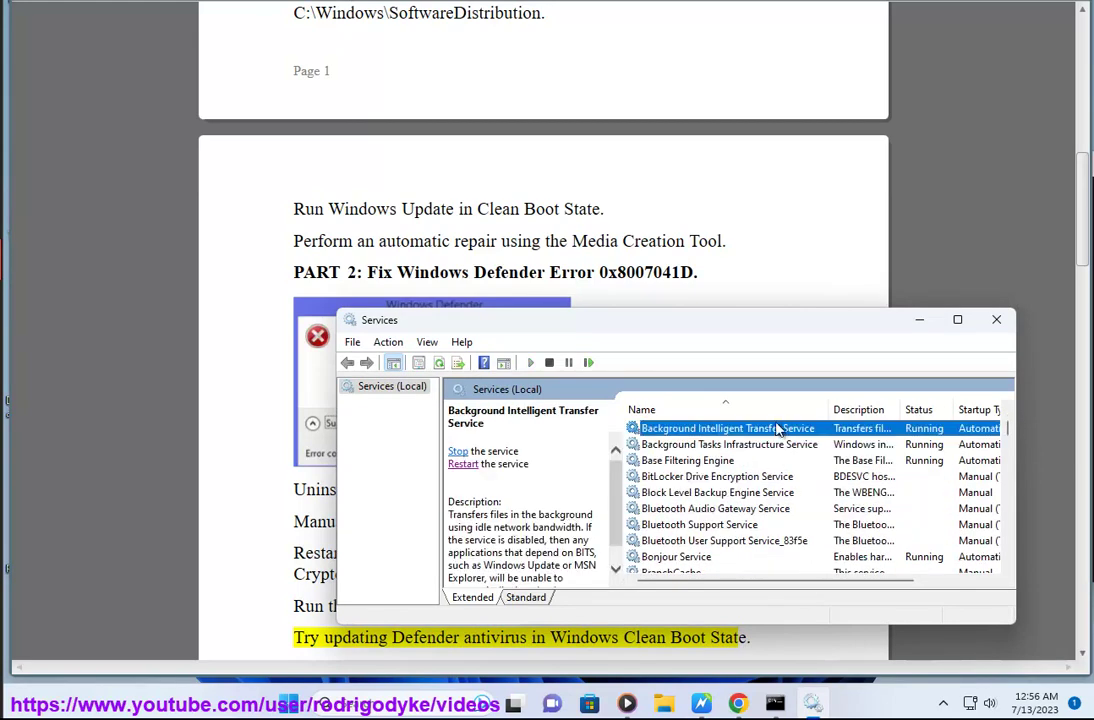
{"action": "right_click", "coordinate": [886, 433]}
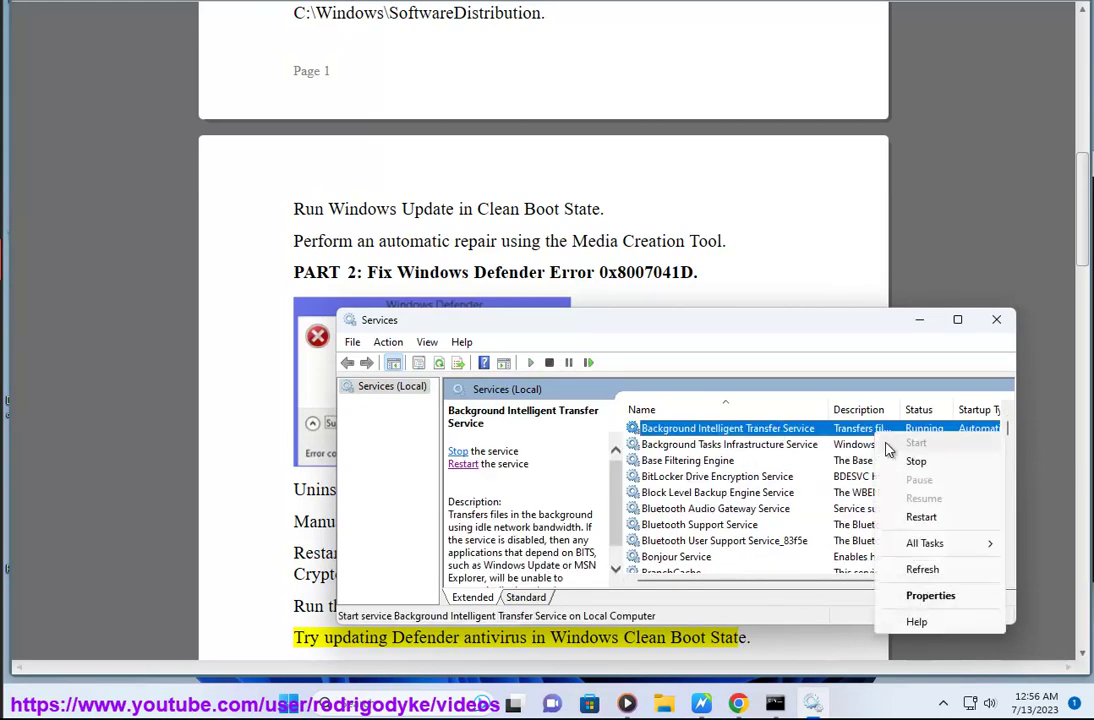
{"action": "left_click", "coordinate": [714, 585]}
Replace the DISM command with SFC /SCANNOW in the admin Command Prompt
{"action": "double_click", "coordinate": [330, 573]}
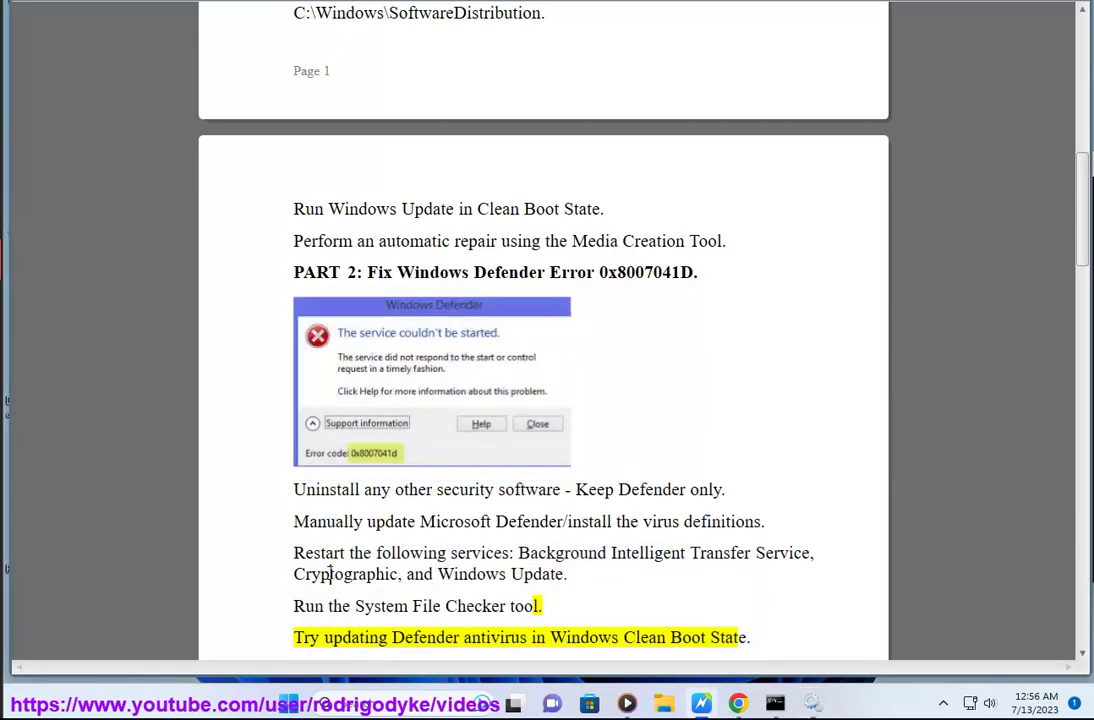
{"action": "double_click", "coordinate": [540, 575]}
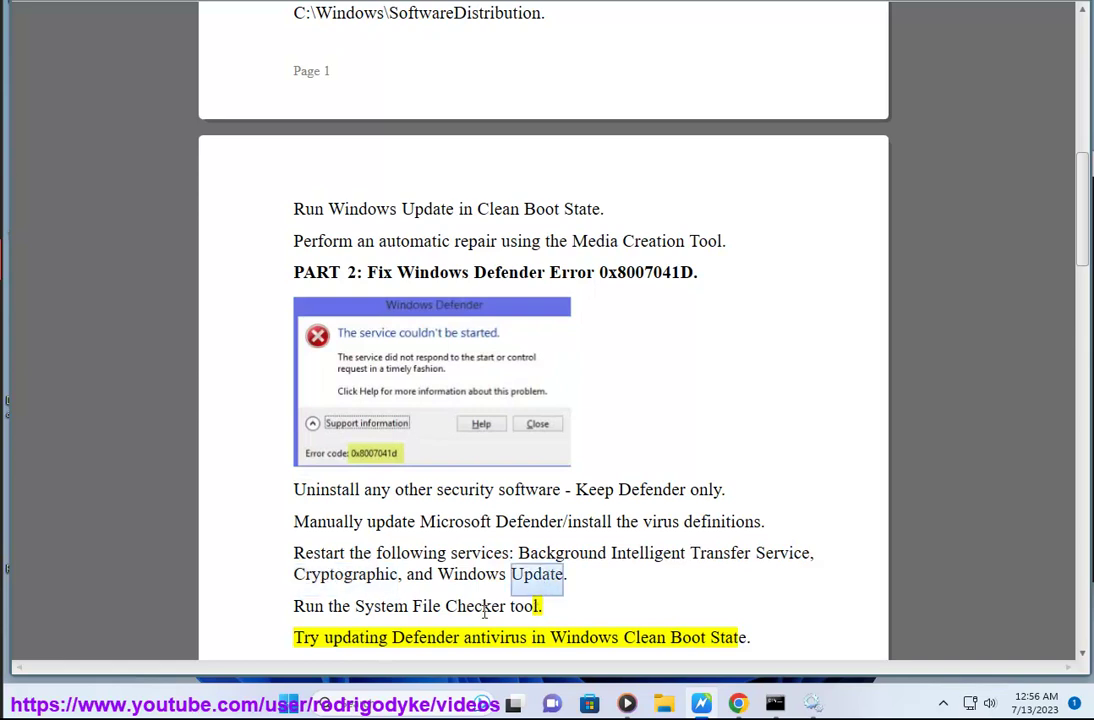
{"action": "left_click_drag", "start_coordinate": [343, 606], "coordinate": [484, 606]}
{"action": "key", "text": "alt+Tab"}
{"action": "key", "text": "BackSpace"}
{"action": "key", "text": "BackSpace"}
{"action": "key", "text": "BackSpace"}
{"action": "key", "text": "BackSpace"}
{"action": "key", "text": "BackSpace"}
{"action": "key", "text": "BackSpace"}
{"action": "key", "text": "BackSpace"}
{"action": "key", "text": "BackSpace"}
{"action": "type", "text": "SFC /SCANNOW"}
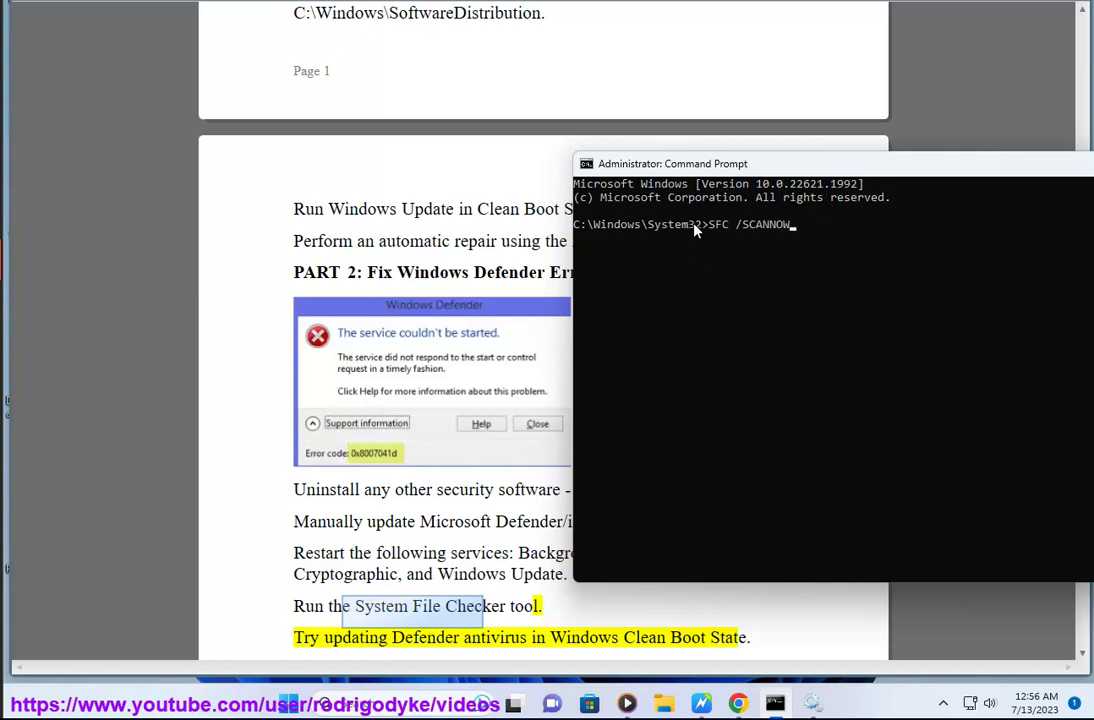
{"action": "left_click", "coordinate": [466, 606]}
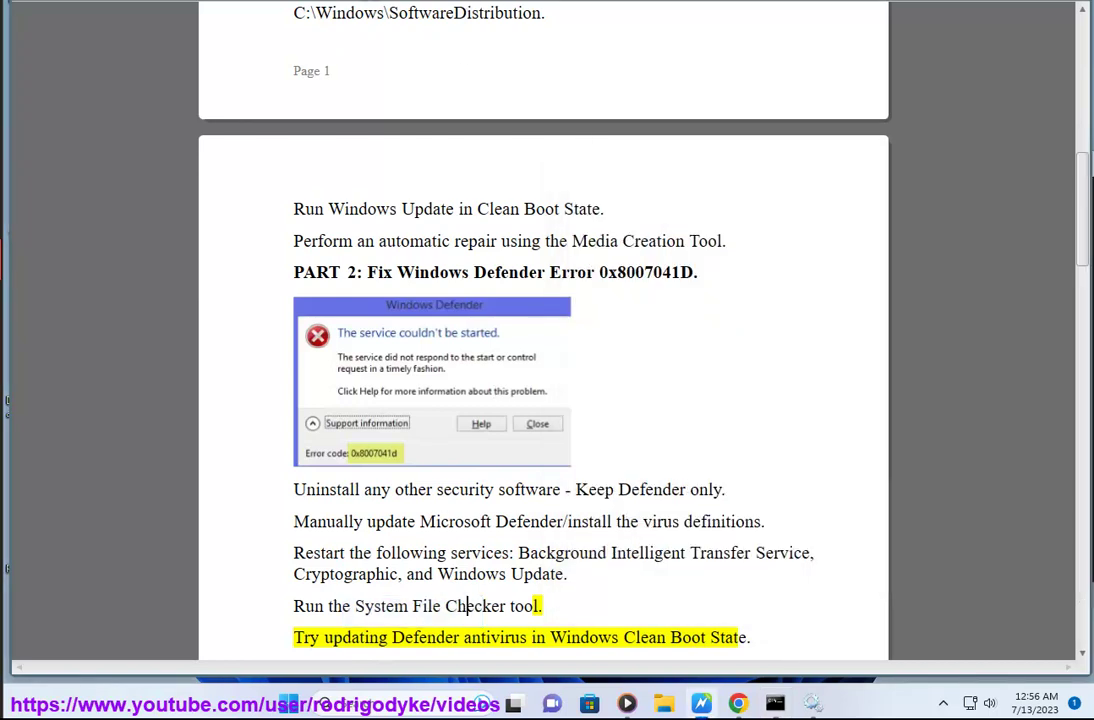
Go back twice in Chrome to the windows clean boot results, then scroll the checklist down
{"action": "left_click", "coordinate": [739, 704]}
{"action": "left_click", "coordinate": [44, 66]}
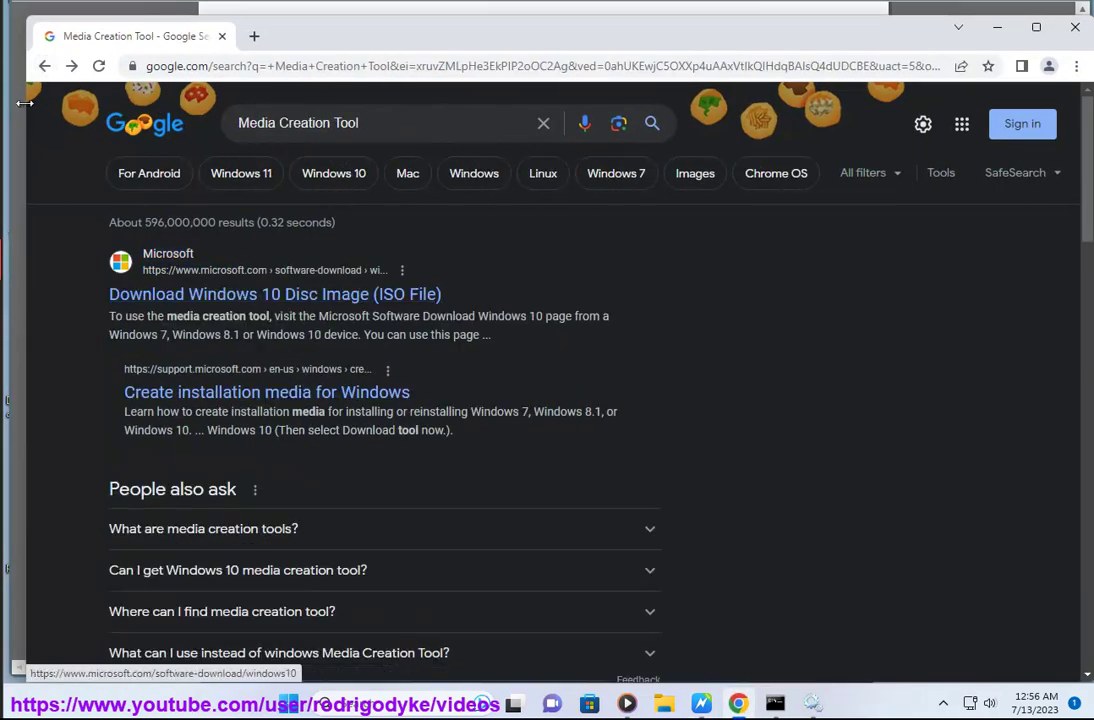
{"action": "left_click", "coordinate": [44, 66]}
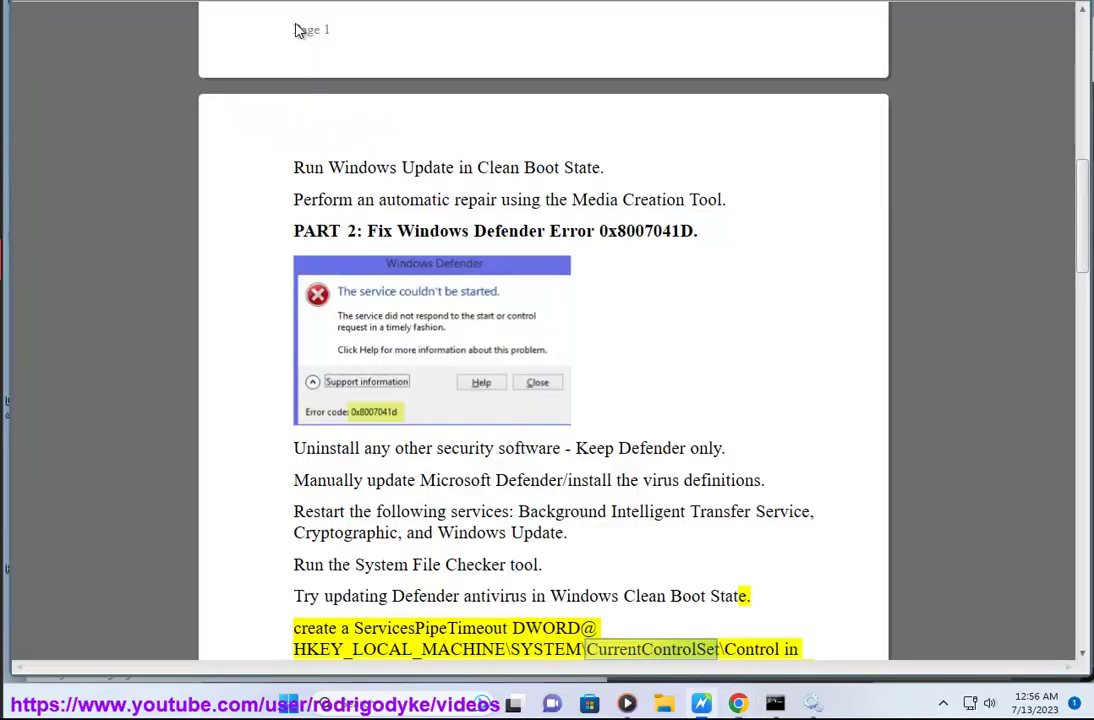
{"action": "scroll", "coordinate": [618, 496], "scroll_direction": "down", "scroll_amount": 1}
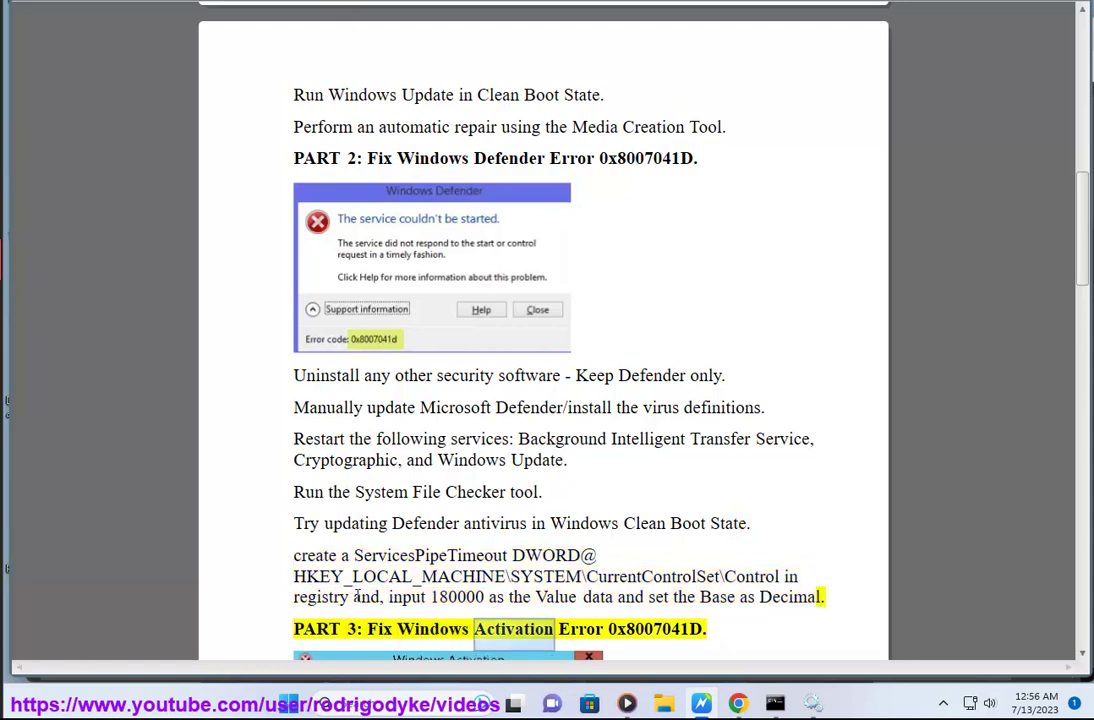
Copy the HKEY_LOCAL_MACHINE\SYSTEM\CurrentControlSet\Control path and open it in Registry Editor
{"action": "left_click_drag", "start_coordinate": [785, 578], "coordinate": [294, 578]}
{"action": "key", "text": "ctrl+c"}
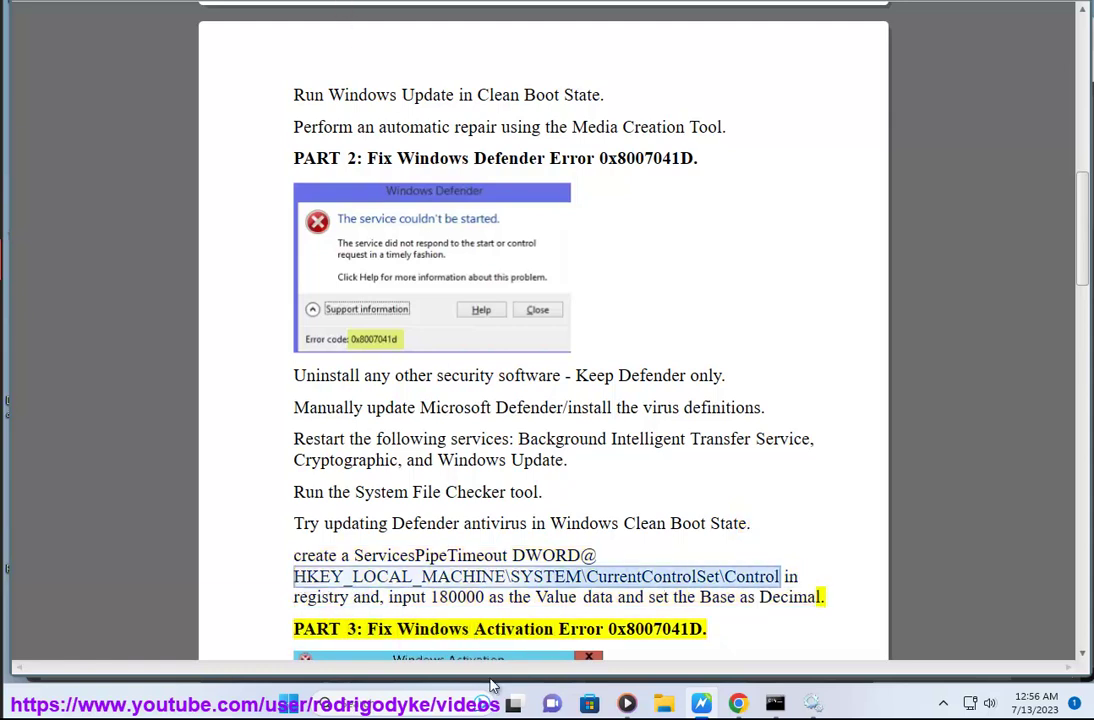
{"action": "left_click", "coordinate": [447, 709]}
{"action": "type", "text": "REF"}
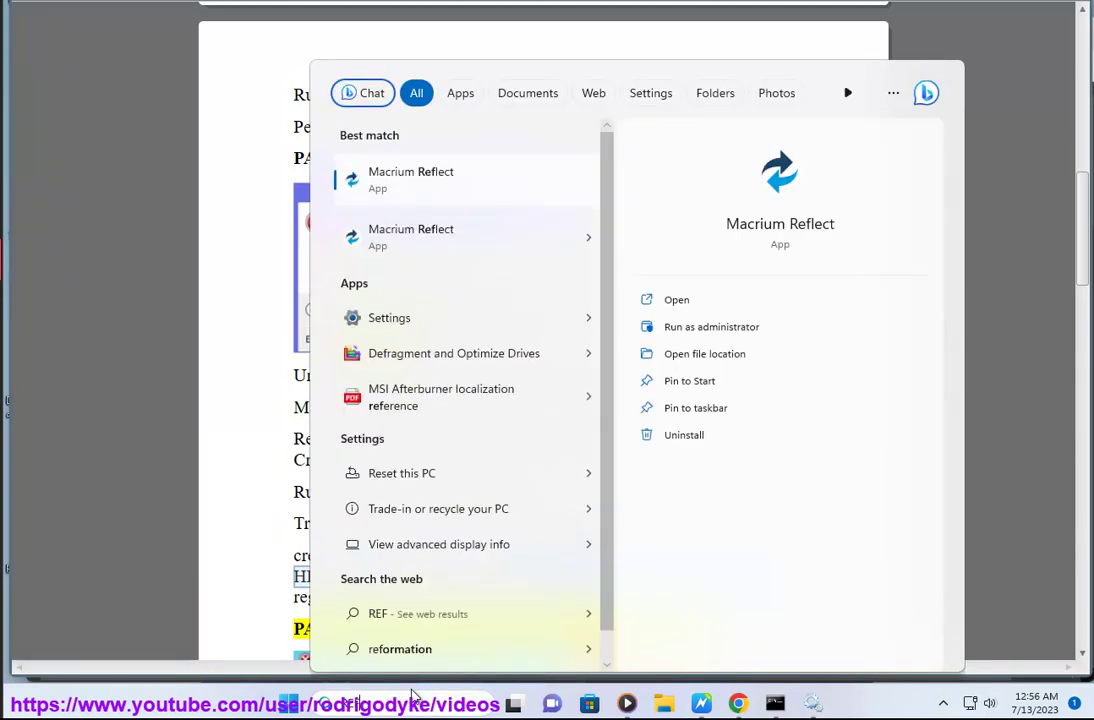
{"action": "key", "text": "BackSpace"}
{"action": "type", "text": "G"}
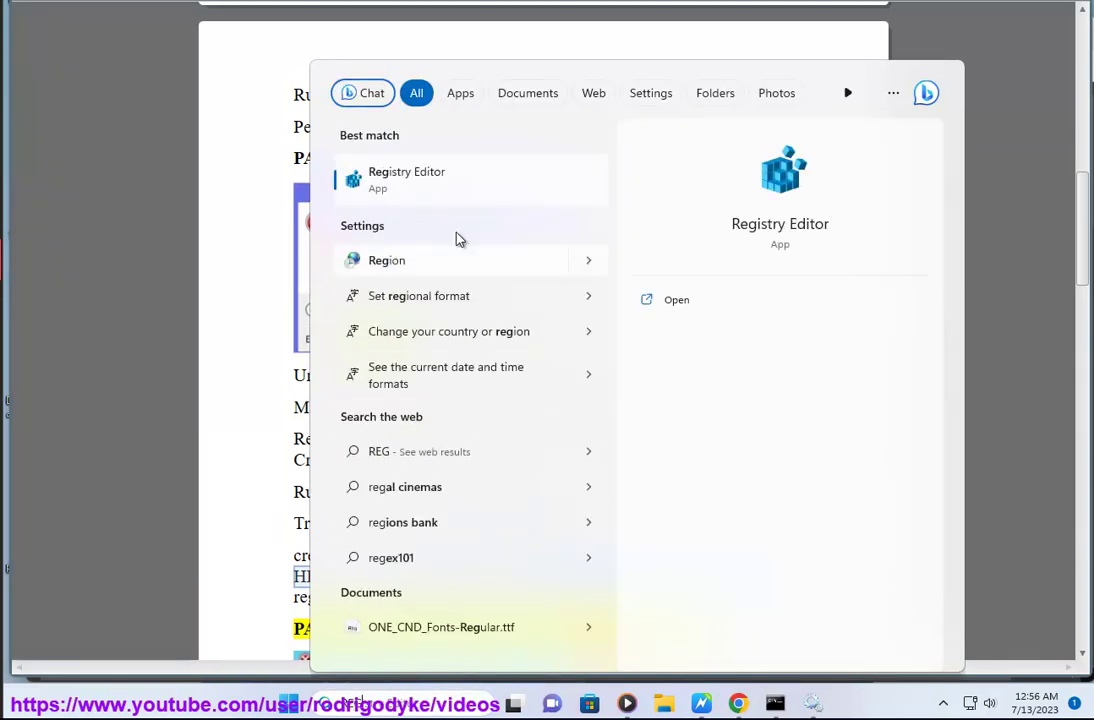
{"action": "left_click", "coordinate": [466, 186]}
{"action": "left_click", "coordinate": [455, 452]}
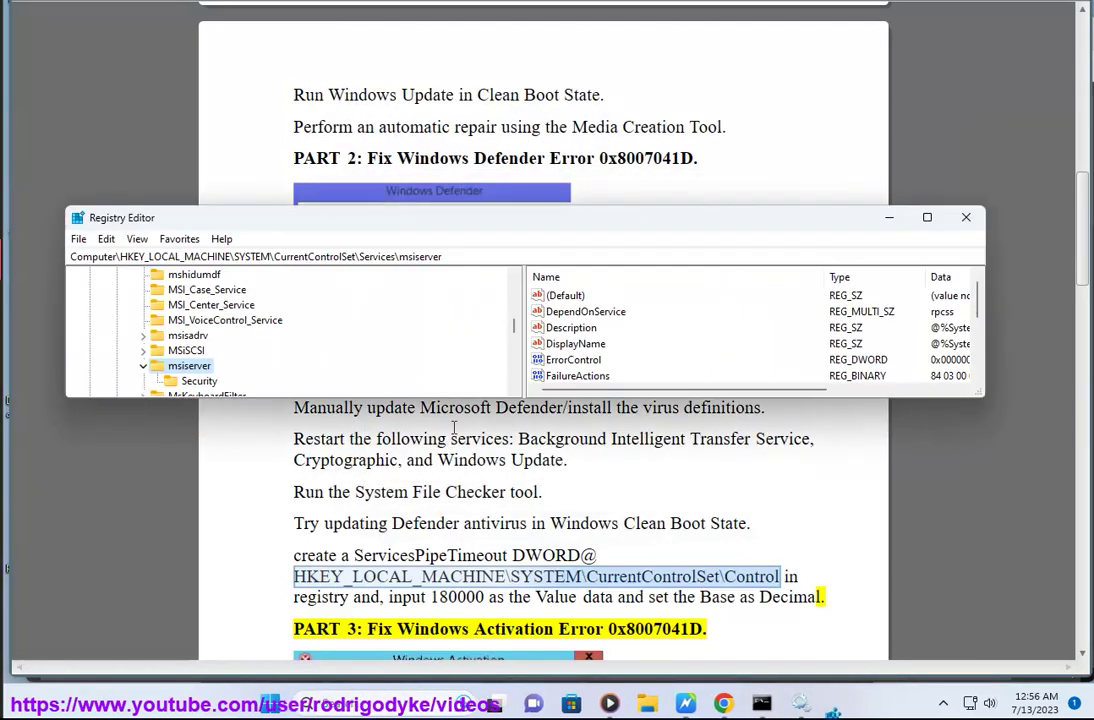
{"action": "left_click", "coordinate": [402, 256]}
{"action": "key", "text": "ctrl+v"}
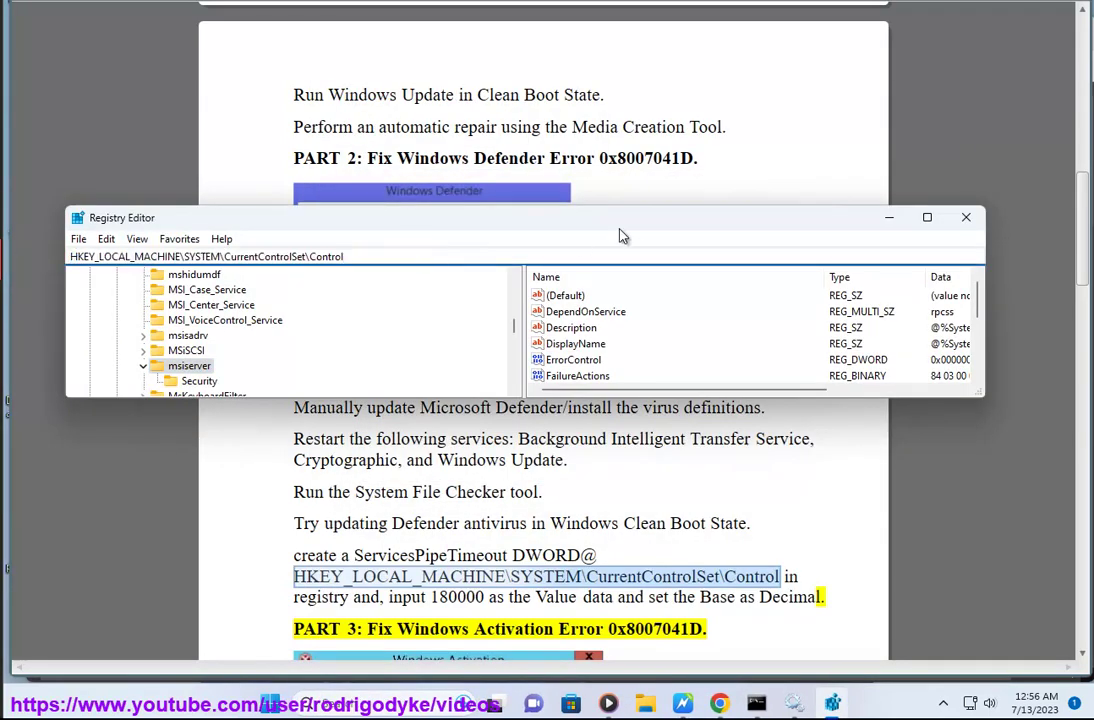
{"action": "key", "text": "Return"}
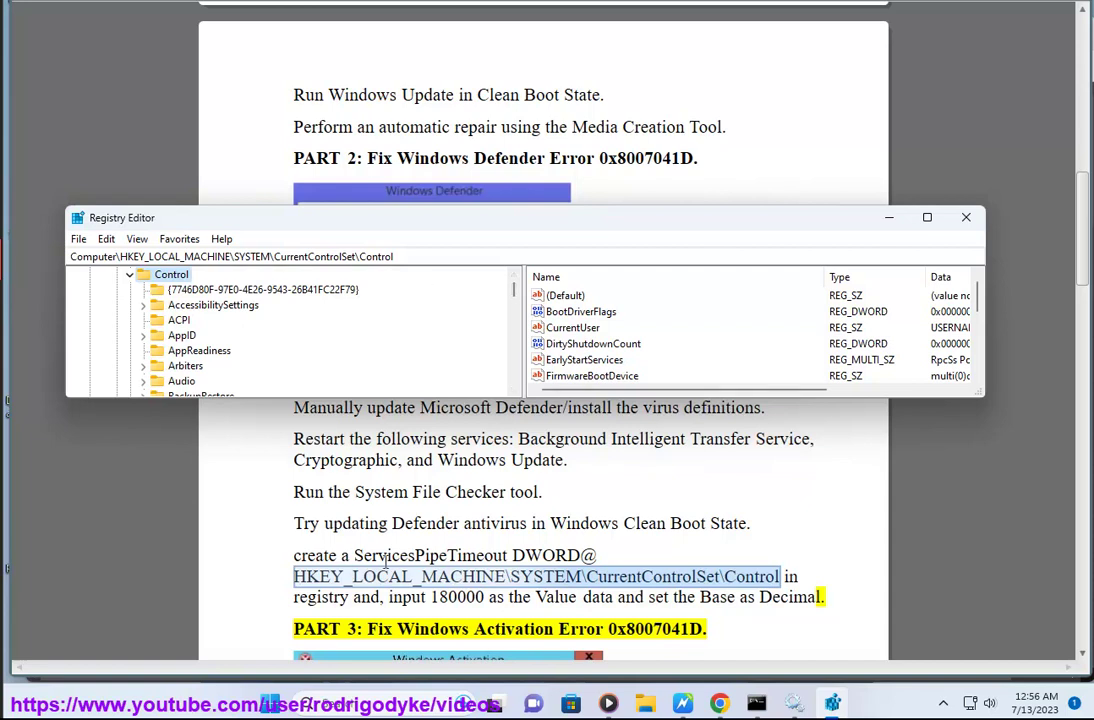
Highlight ServicesPipeTimeout in the checklist and select SystemStartOptions among the Control values
{"action": "left_click", "coordinate": [345, 563]}
{"action": "double_click", "coordinate": [451, 556]}
{"action": "key", "text": "ctrl+c"}
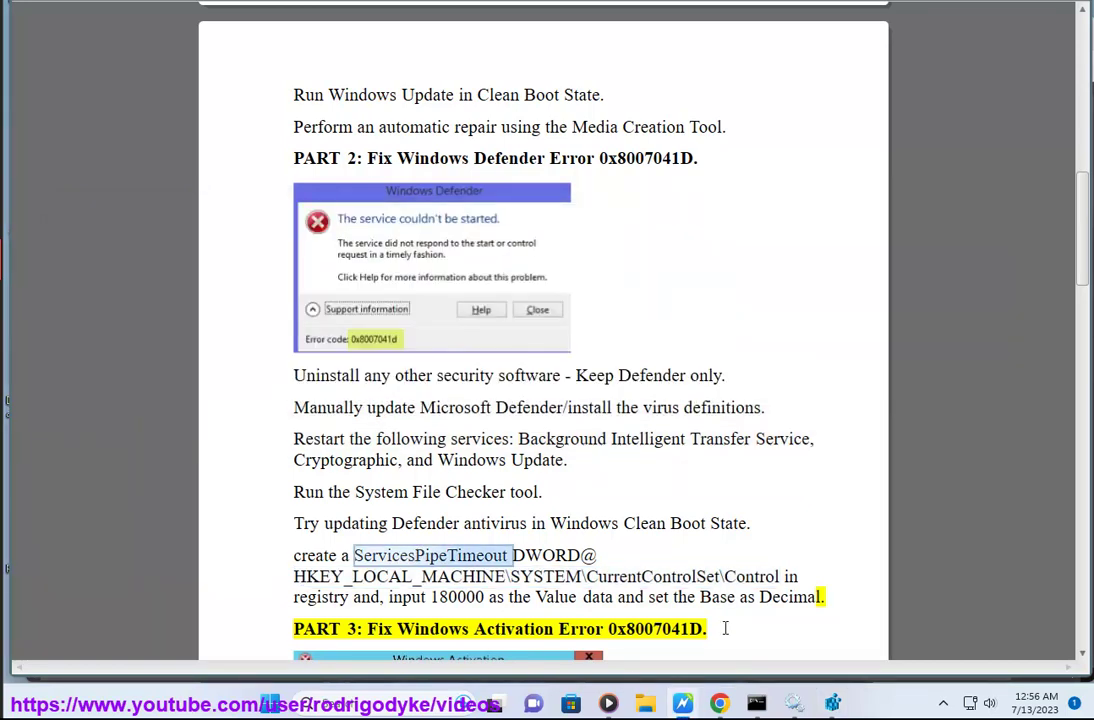
{"action": "left_click", "coordinate": [833, 703]}
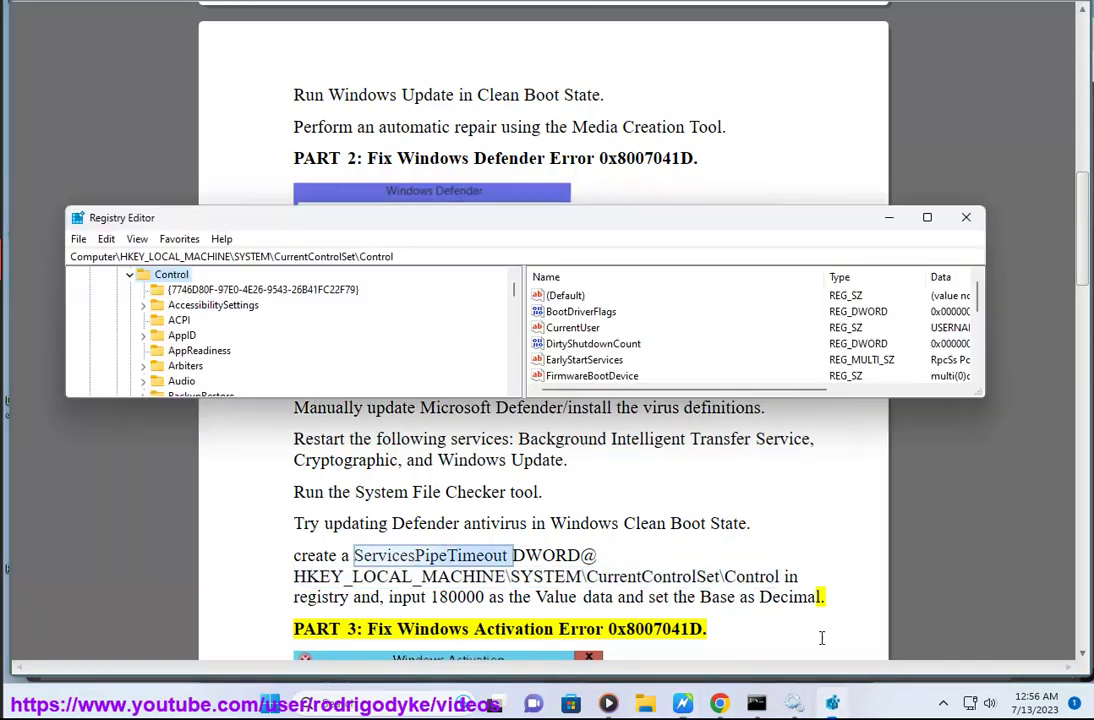
{"action": "scroll", "coordinate": [652, 330], "scroll_direction": "down", "scroll_amount": 10}
{"action": "left_click", "coordinate": [600, 295]}
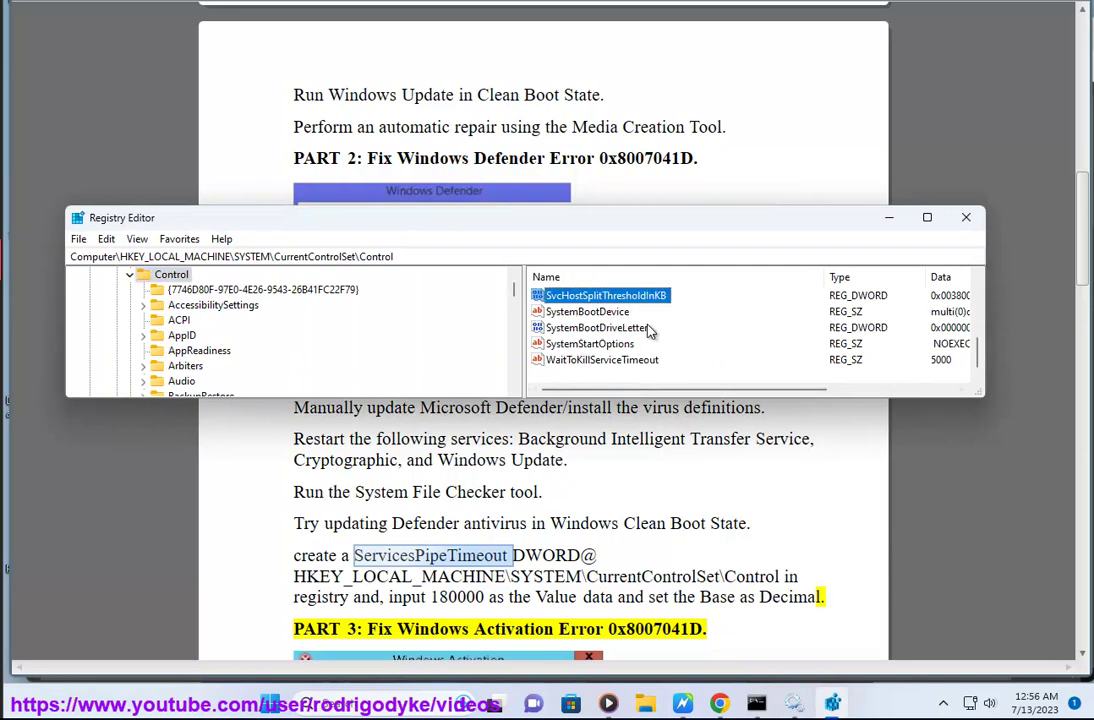
{"action": "left_click", "coordinate": [575, 344]}
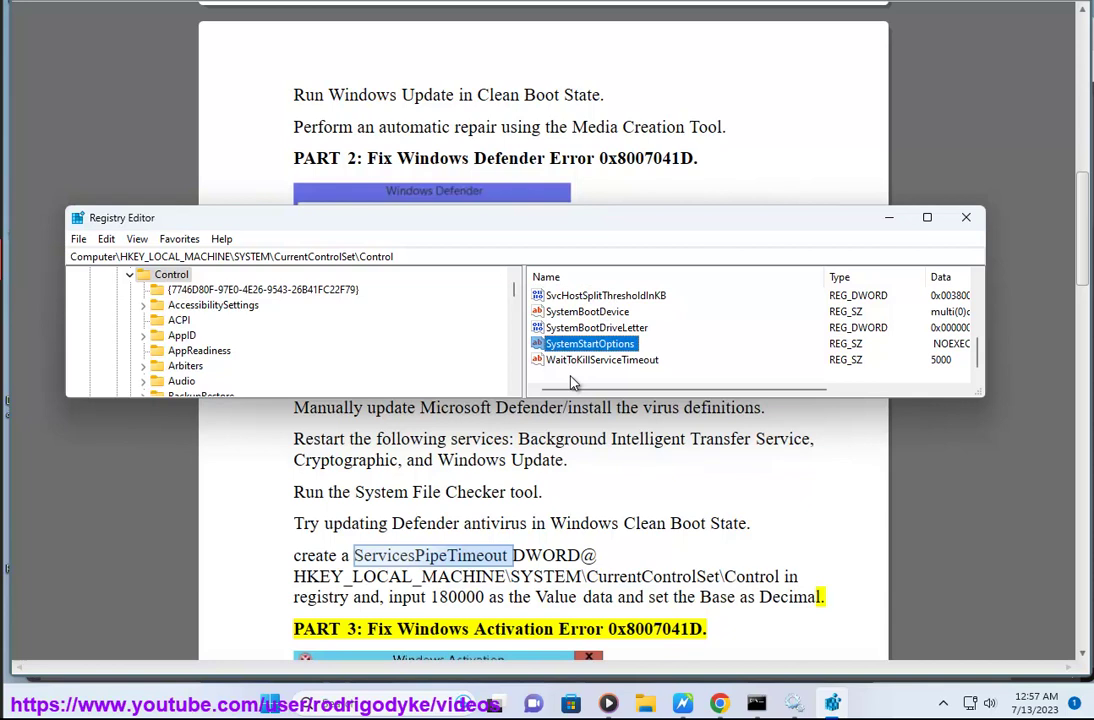
Add a new DWORD (32-bit) value named ServicesPipeTimeout under the Control key
{"action": "right_click", "coordinate": [573, 381]}
{"action": "mouse_move", "coordinate": [600, 383]}
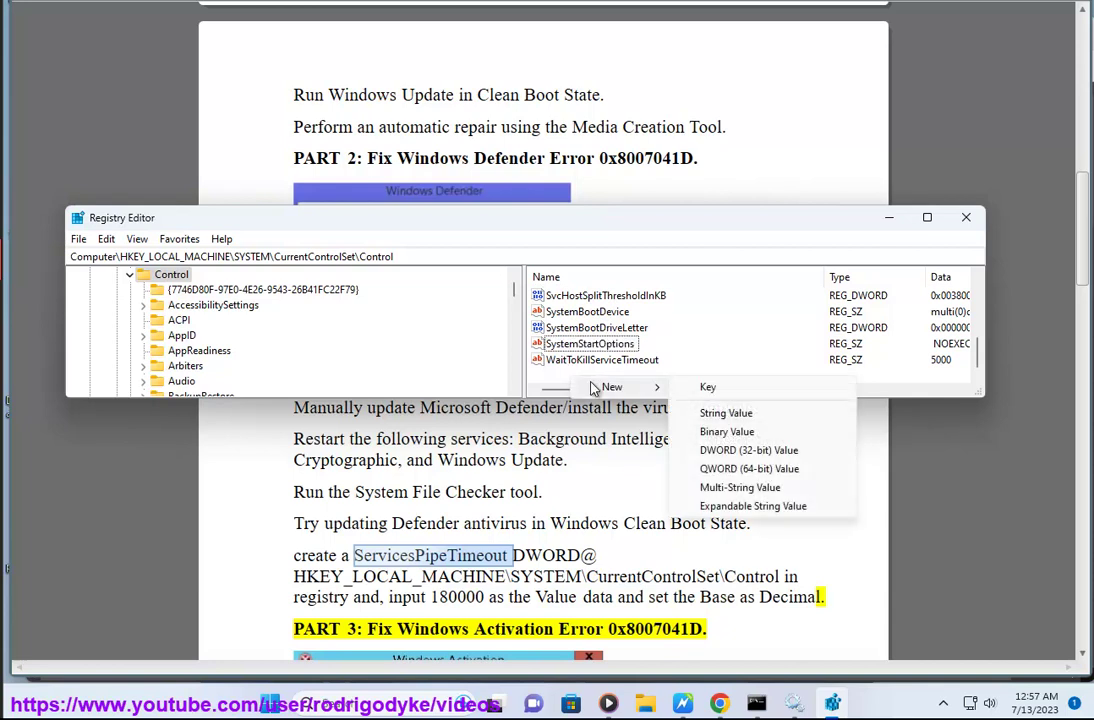
{"action": "left_click", "coordinate": [712, 449]}
{"action": "key", "text": "ctrl+v"}
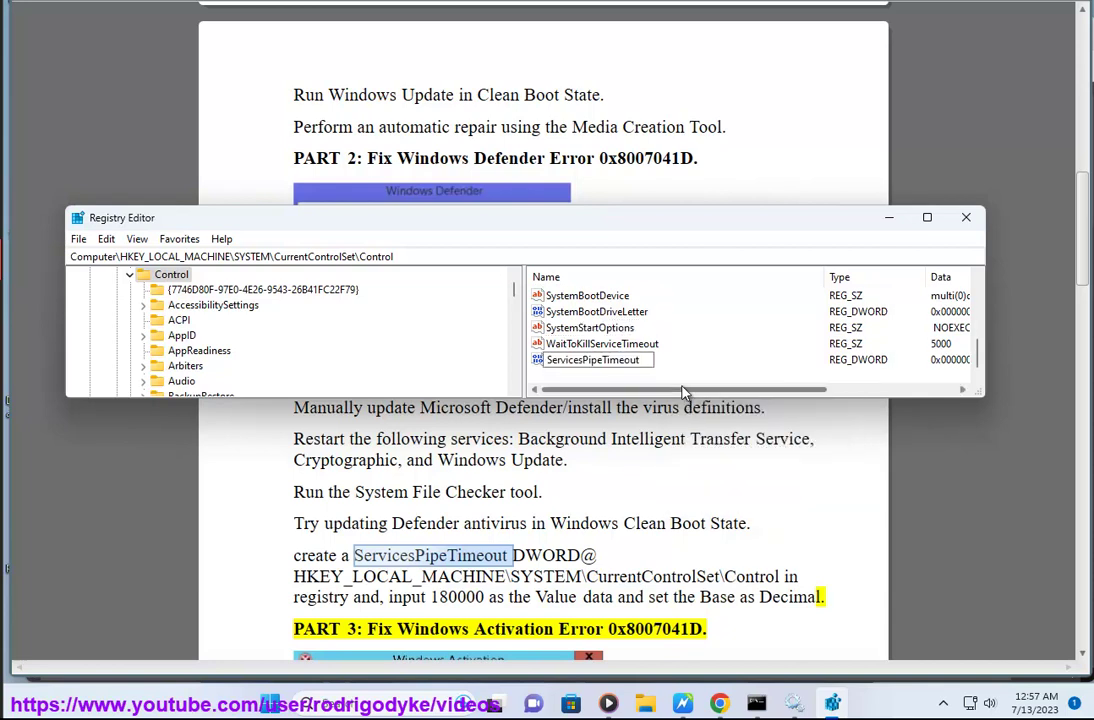
{"action": "key", "text": "Return"}
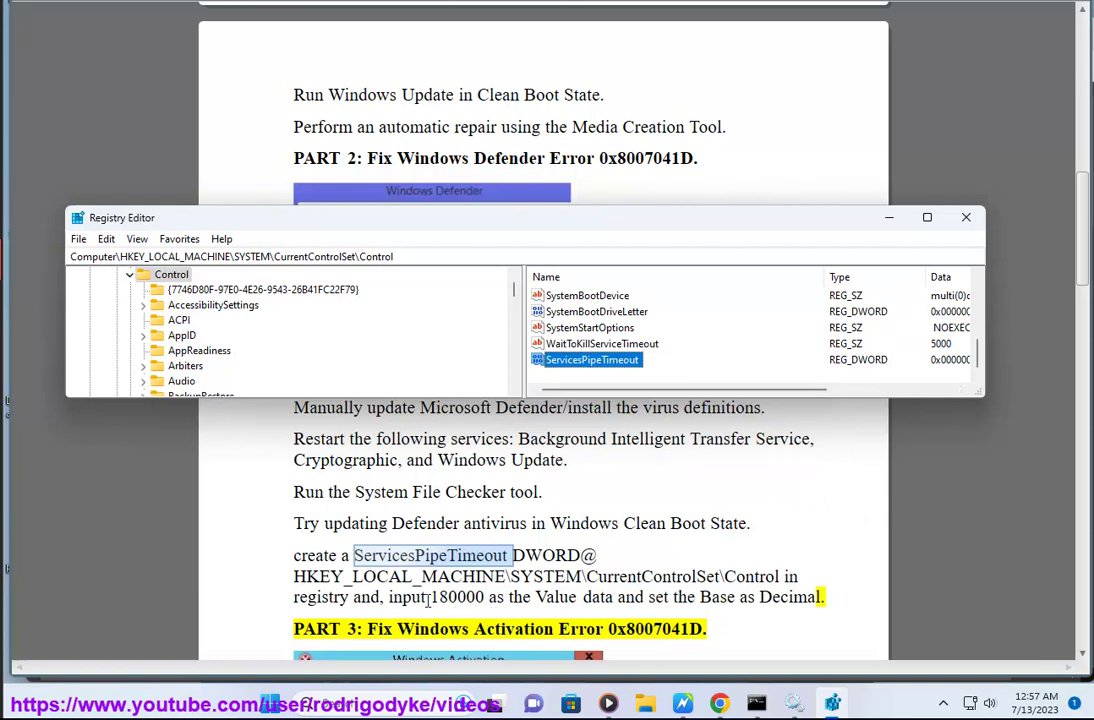
Set ServicesPipeTimeout's value data to 180000 in Decimal, leaving the edit unconfirmed
{"action": "double_click", "coordinate": [592, 359]}
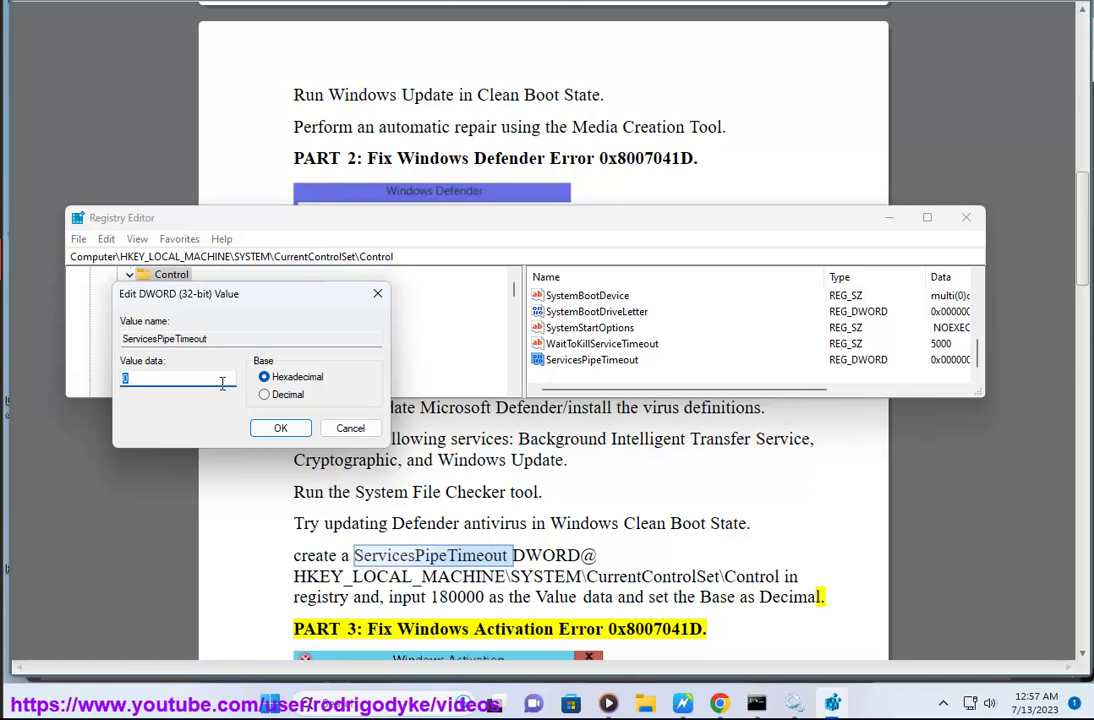
{"action": "left_click", "coordinate": [265, 395]}
{"action": "type", "text": "180000"}
{"action": "left_click_drag", "start_coordinate": [245, 294], "coordinate": [695, 380]}
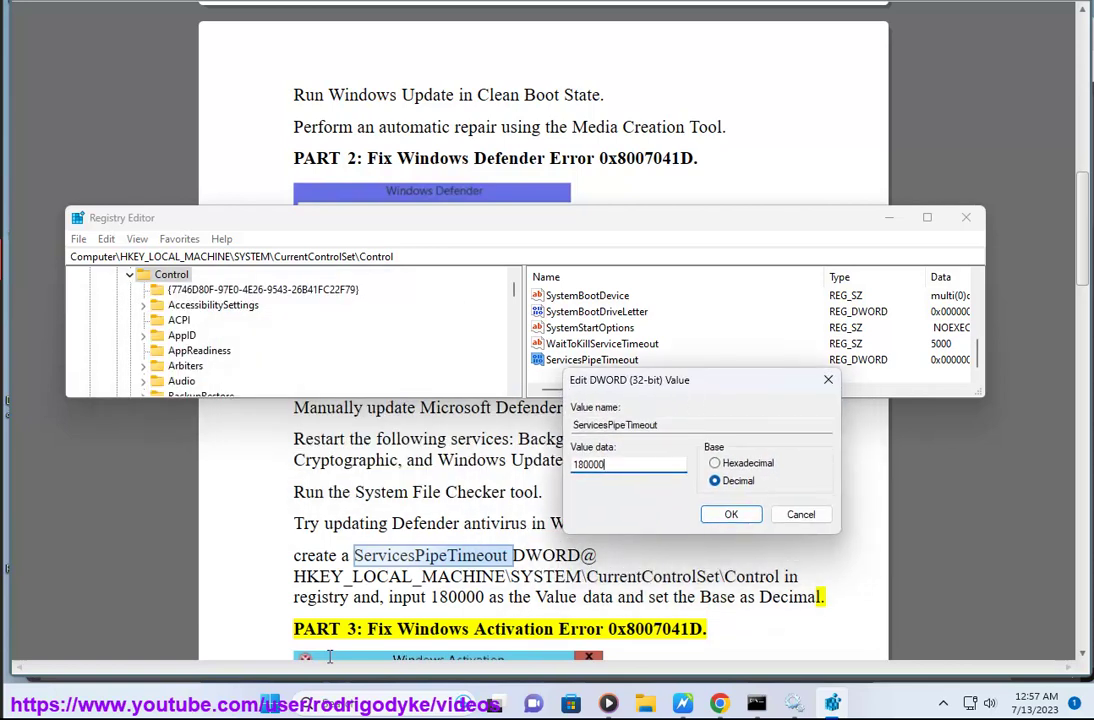
{"action": "key", "text": "super"}
Cancel the value edit and delete the ServicesPipeTimeout value again
{"action": "left_click", "coordinate": [760, 645]}
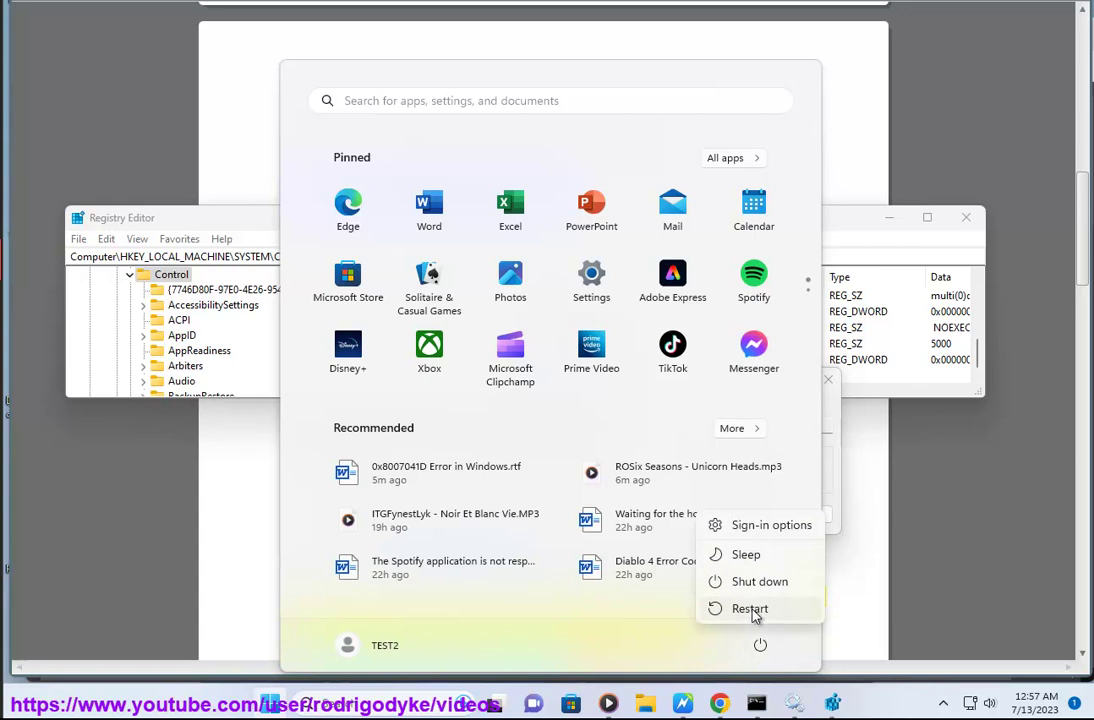
{"action": "key", "text": "Escape"}
{"action": "key", "text": "Escape"}
{"action": "left_click", "coordinate": [798, 514]}
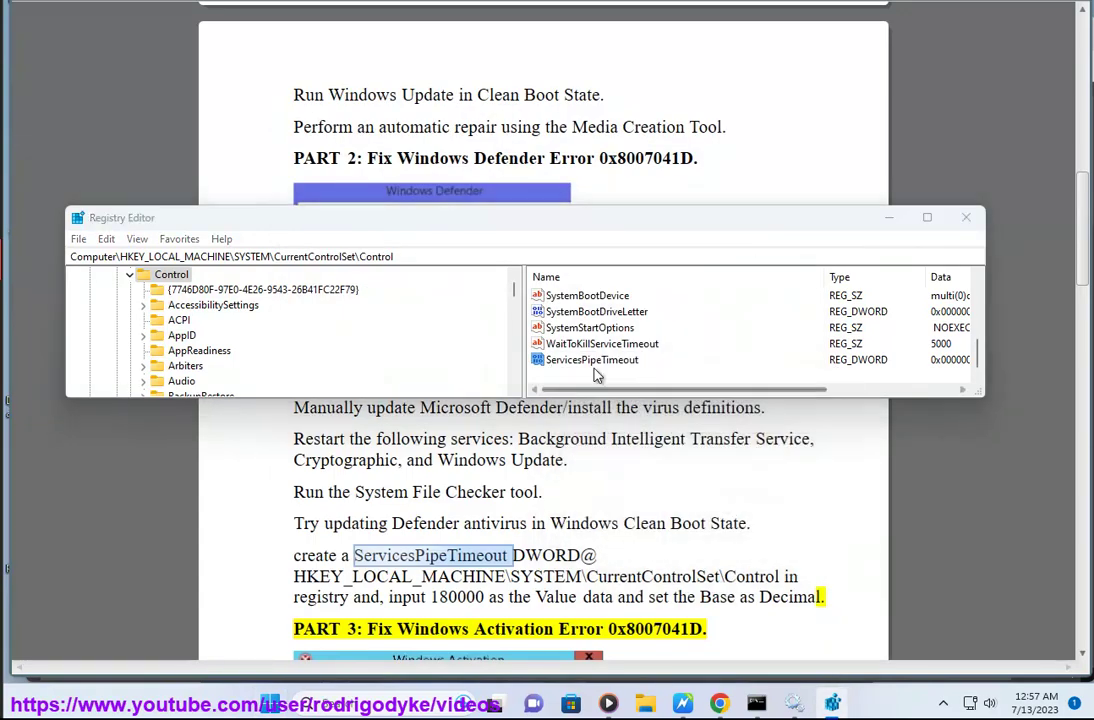
{"action": "key", "text": "Delete"}
{"action": "key", "text": "Return"}
Close Registry Editor and scroll the checklist down to PART 3's Activation error
{"action": "left_click", "coordinate": [965, 217]}
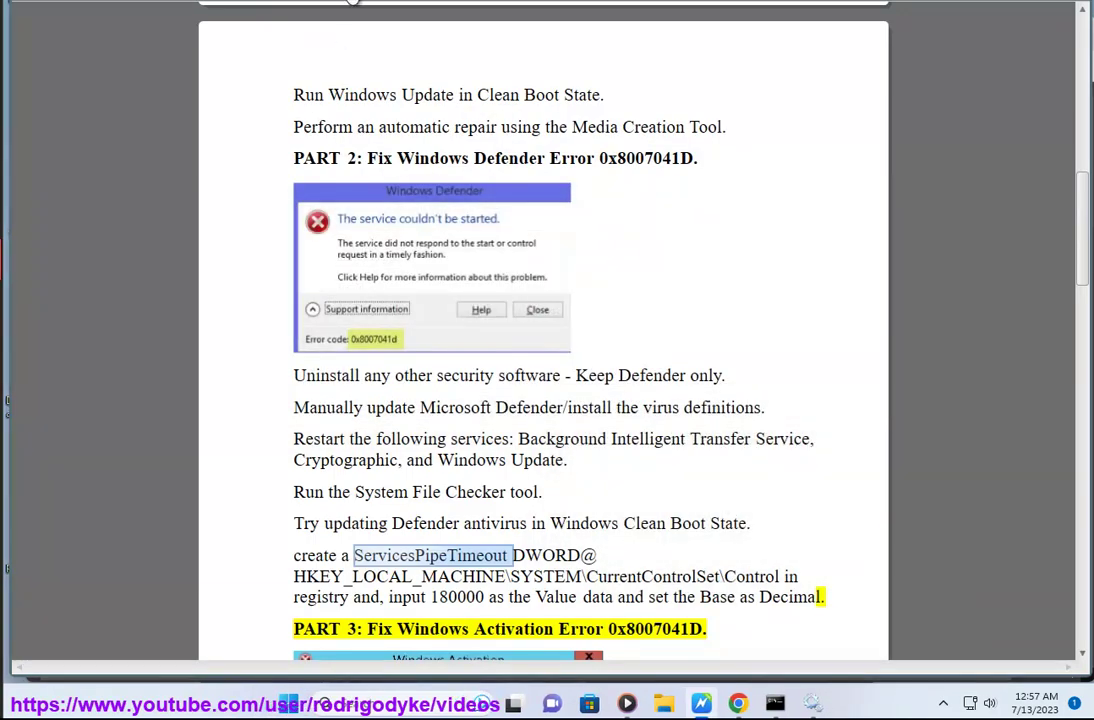
{"action": "scroll", "coordinate": [591, 275], "scroll_direction": "down", "scroll_amount": 3}
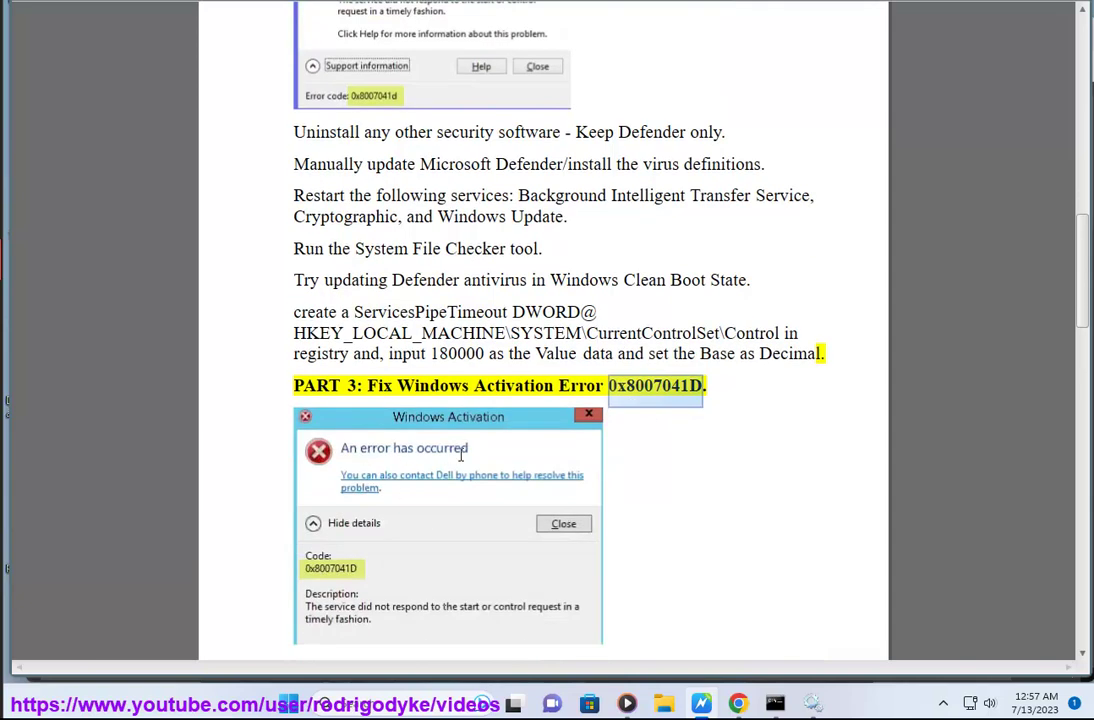
{"action": "scroll", "coordinate": [737, 474], "scroll_direction": "down", "scroll_amount": 1}
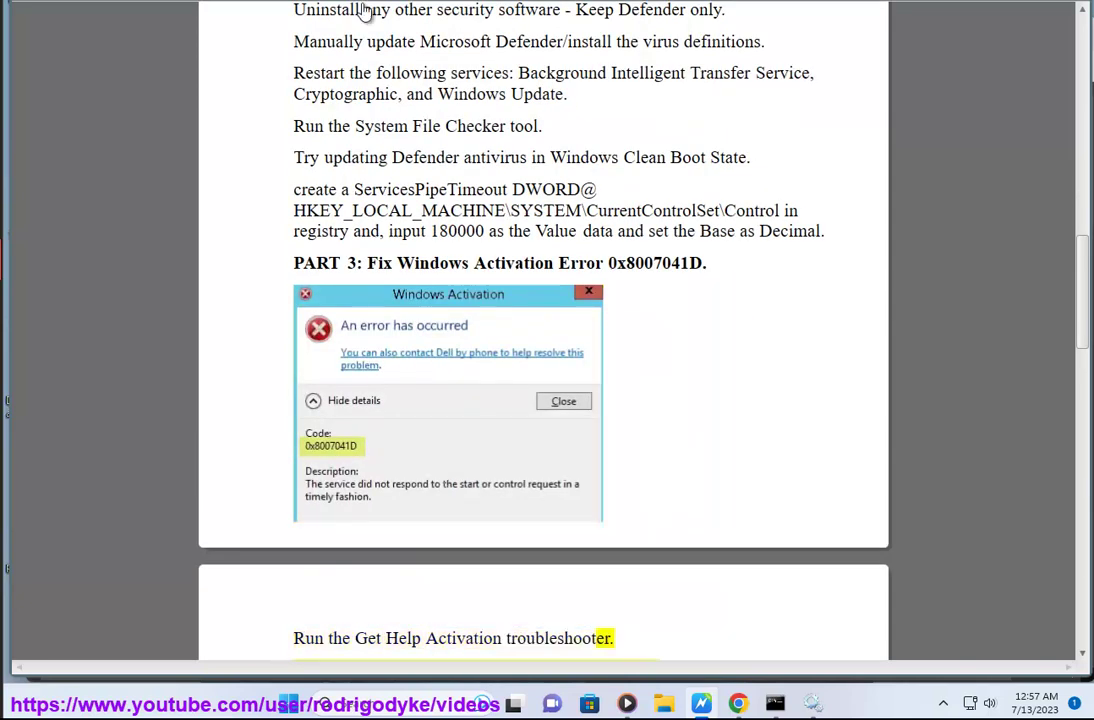
{"action": "scroll", "coordinate": [716, 461], "scroll_direction": "down", "scroll_amount": 1}
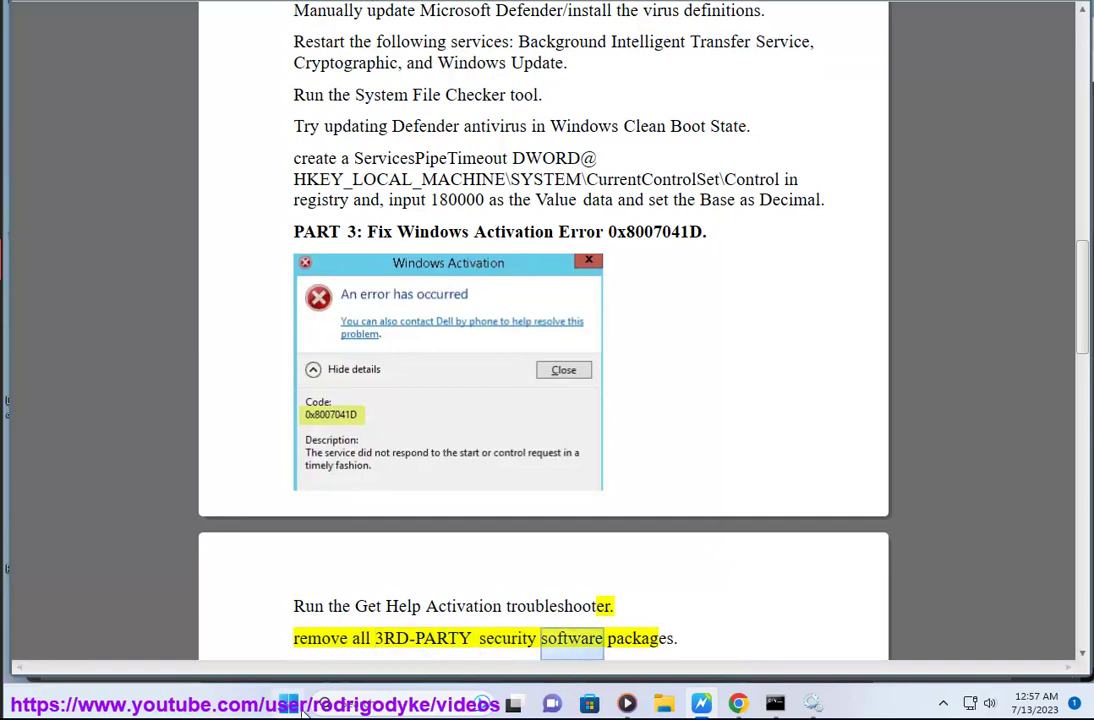
Check the Activation page in Settings shows Windows 11 Pro as active, then return to the checklist
{"action": "left_click", "coordinate": [295, 705]}
{"action": "left_click", "coordinate": [604, 298]}
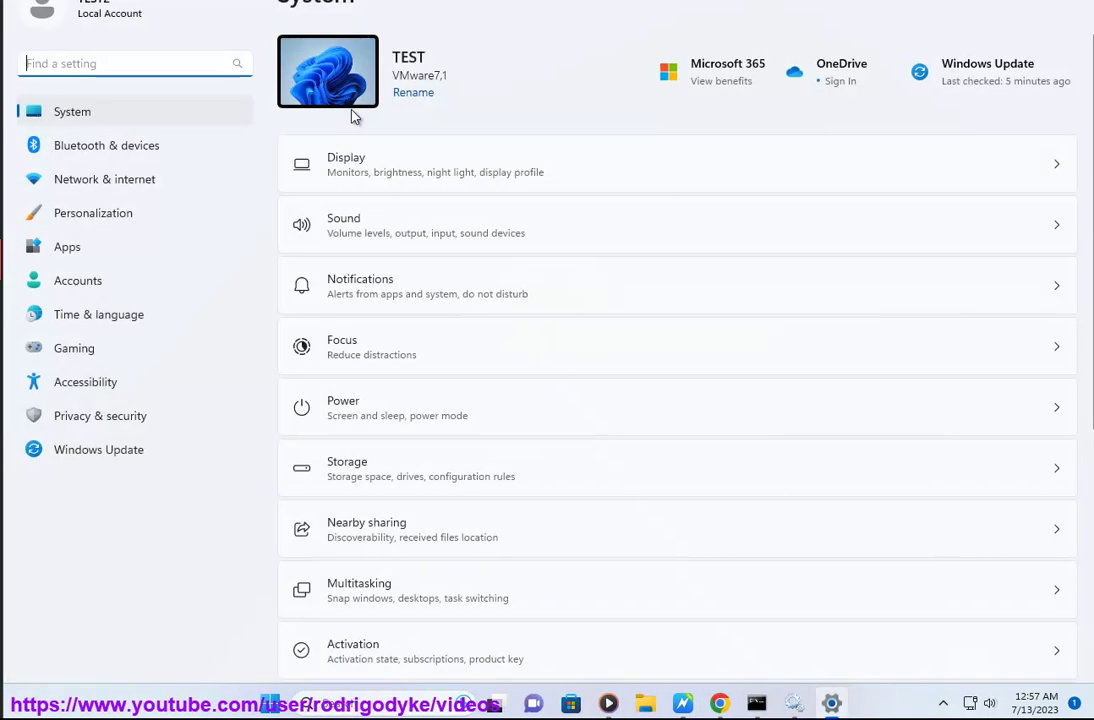
{"action": "scroll", "coordinate": [407, 570], "scroll_direction": "down", "scroll_amount": 1}
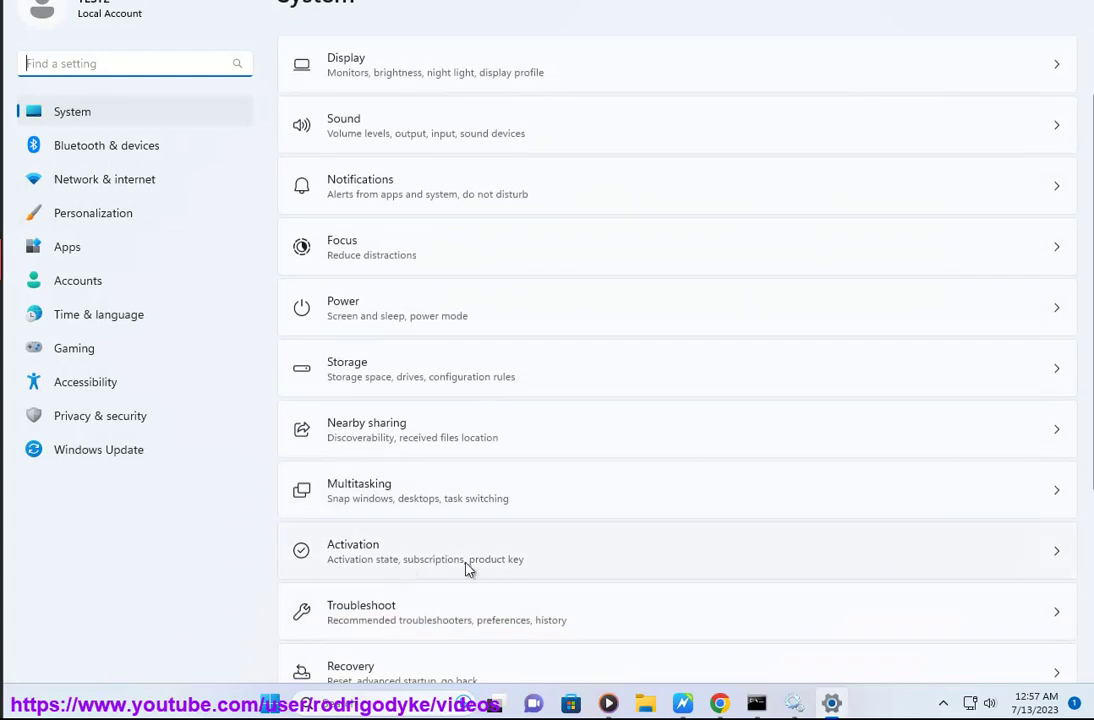
{"action": "left_click", "coordinate": [495, 578]}
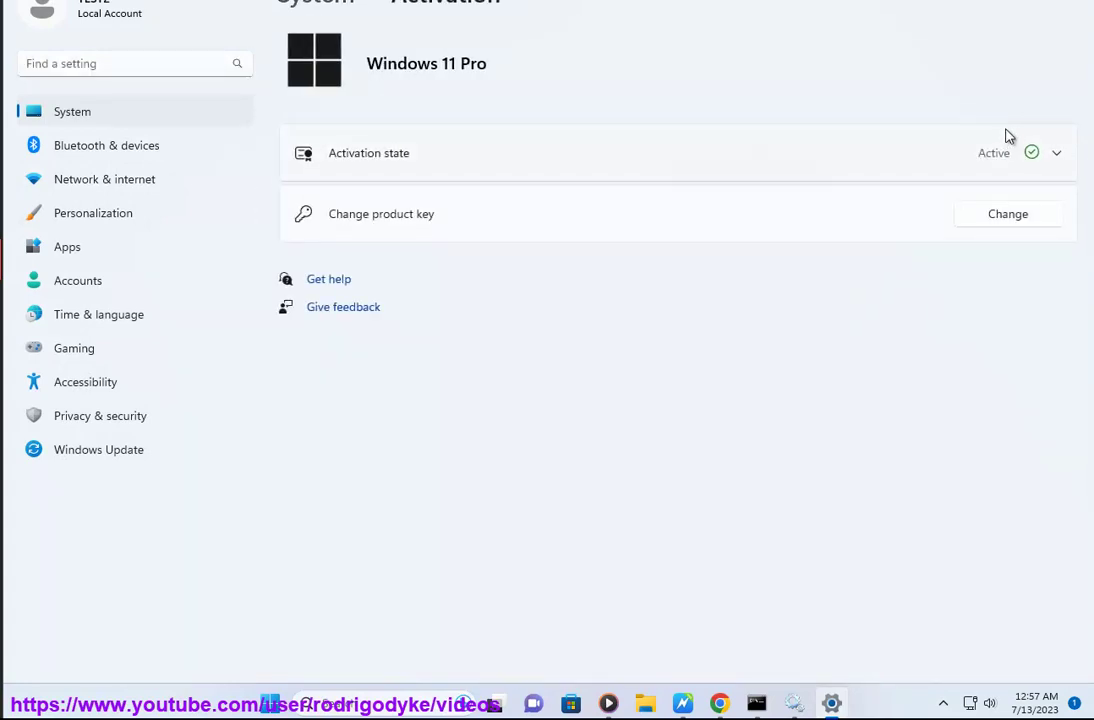
{"action": "left_click", "coordinate": [682, 703]}
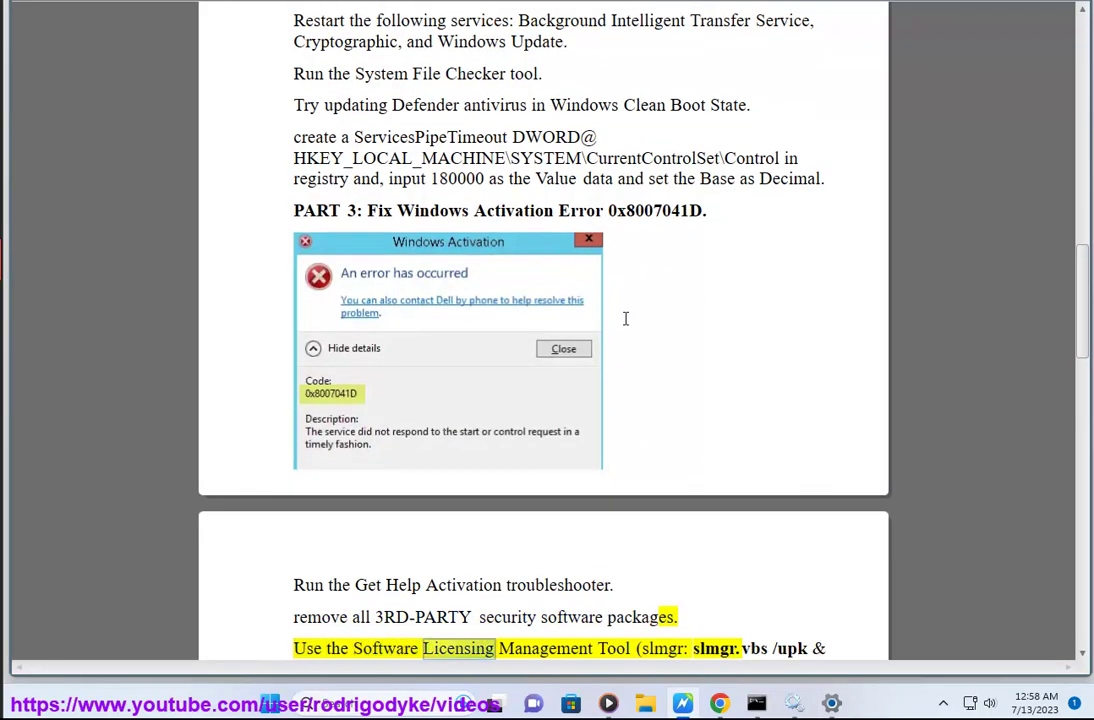
In the admin Command Prompt, replace SFC /SCANNOW with SLMGR.vbs, then go back to the checklist
{"action": "left_click", "coordinate": [756, 703]}
{"action": "key", "text": "BackSpace"}
{"action": "key", "text": "BackSpace"}
{"action": "key", "text": "BackSpace"}
{"action": "key", "text": "BackSpace"}
{"action": "key", "text": "BackSpace"}
{"action": "key", "text": "BackSpace"}
{"action": "key", "text": "BackSpace"}
{"action": "key", "text": "BackSpace"}
{"action": "key", "text": "BackSpace"}
{"action": "key", "text": "BackSpace"}
{"action": "key", "text": "BackSpace"}
{"action": "key", "text": "BackSpace"}
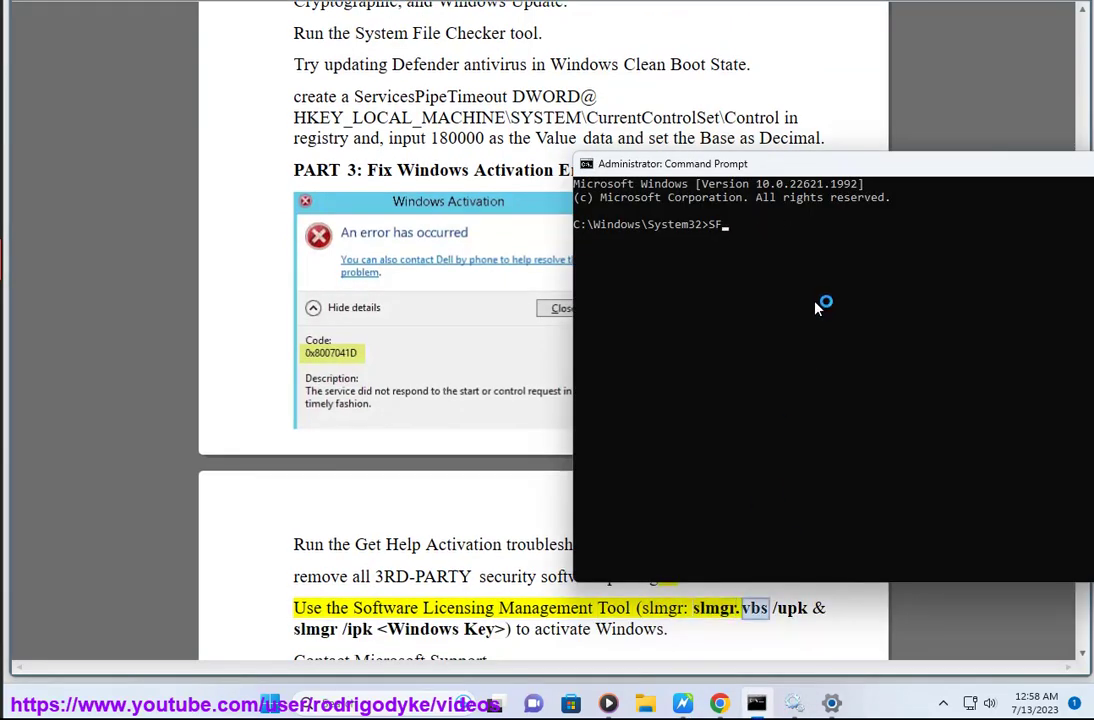
{"action": "type", "text": "S"}
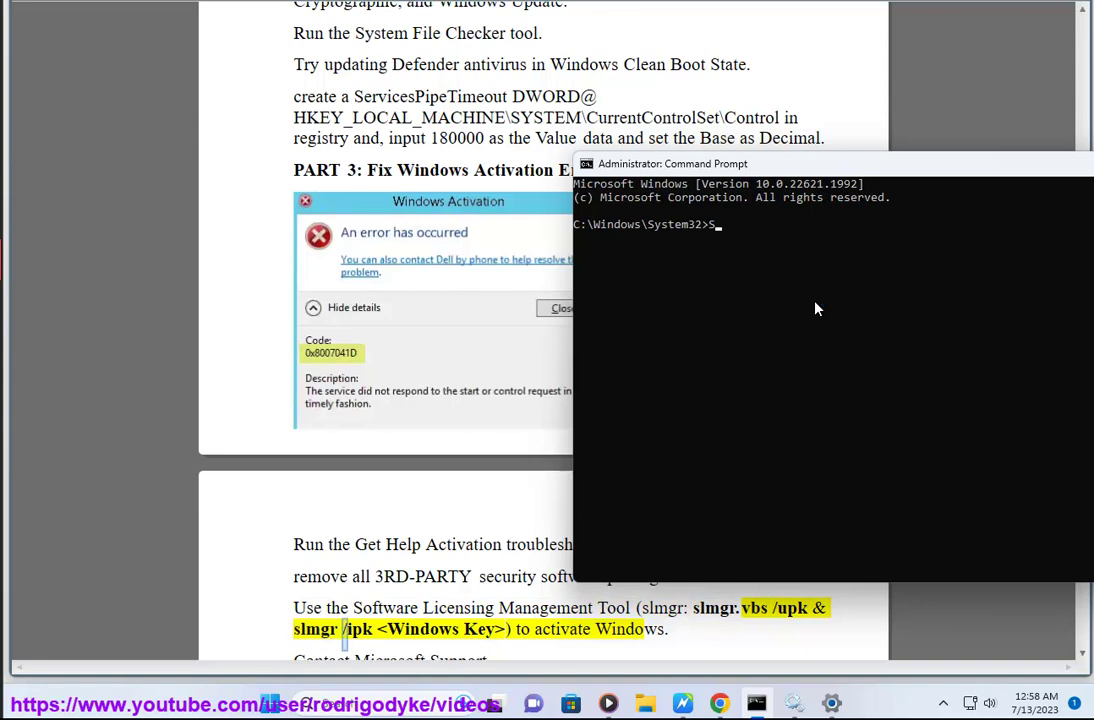
{"action": "type", "text": "LM"}
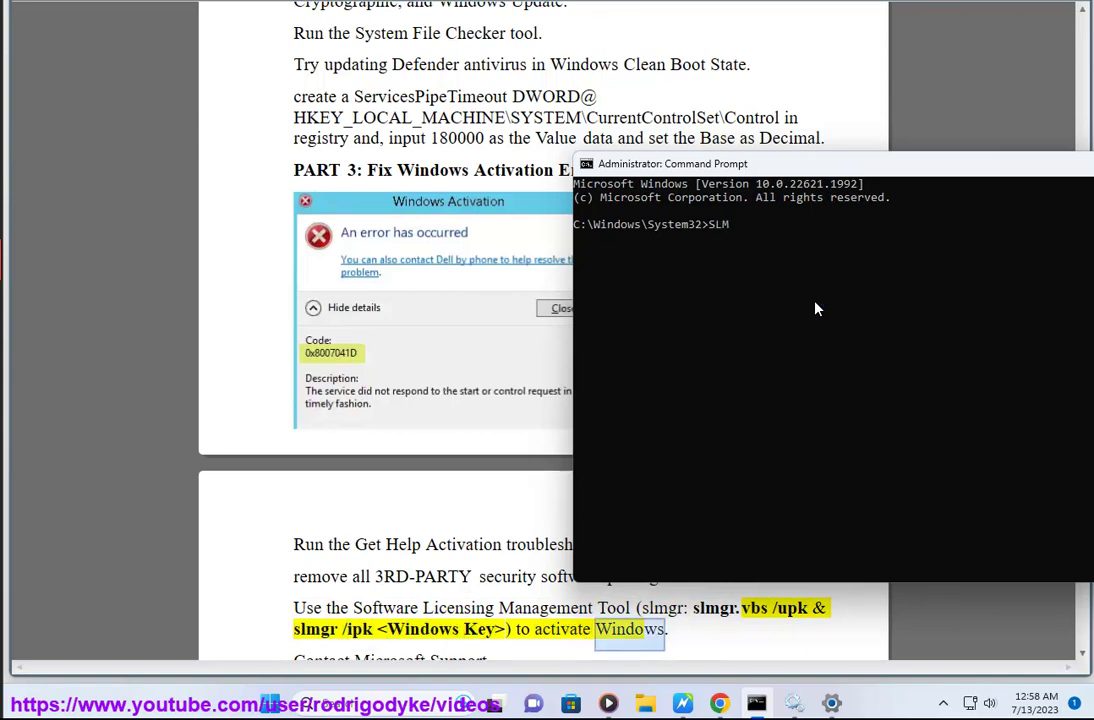
{"action": "type", "text": "GR.vbs"}
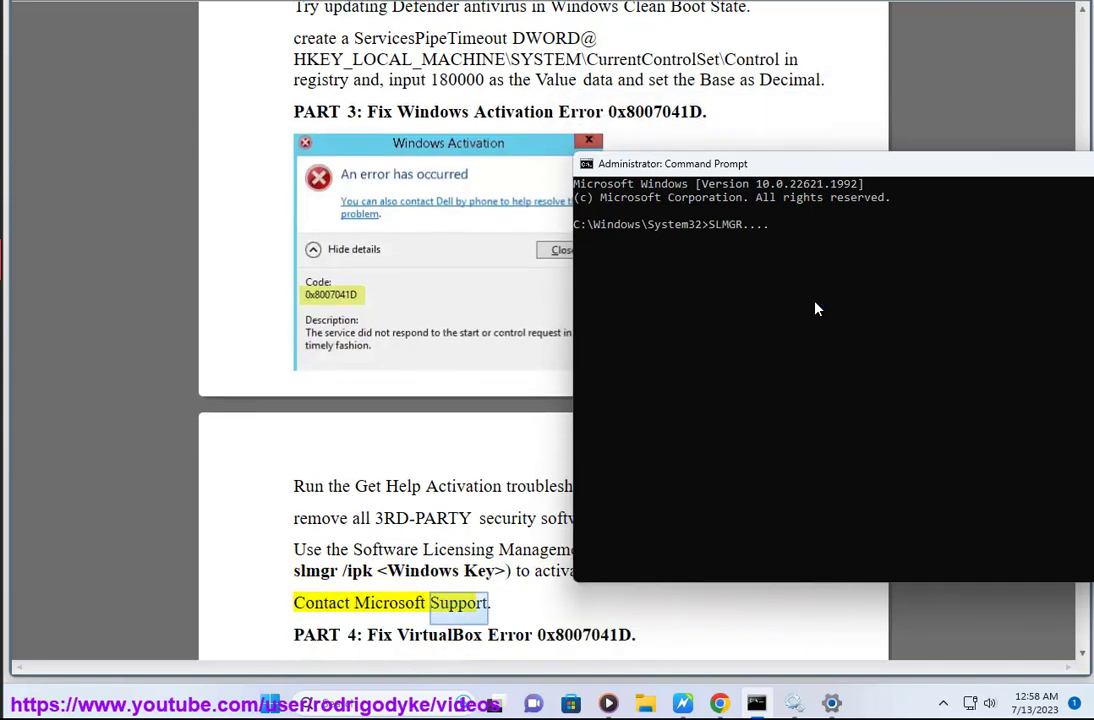
{"action": "left_click", "coordinate": [463, 553]}
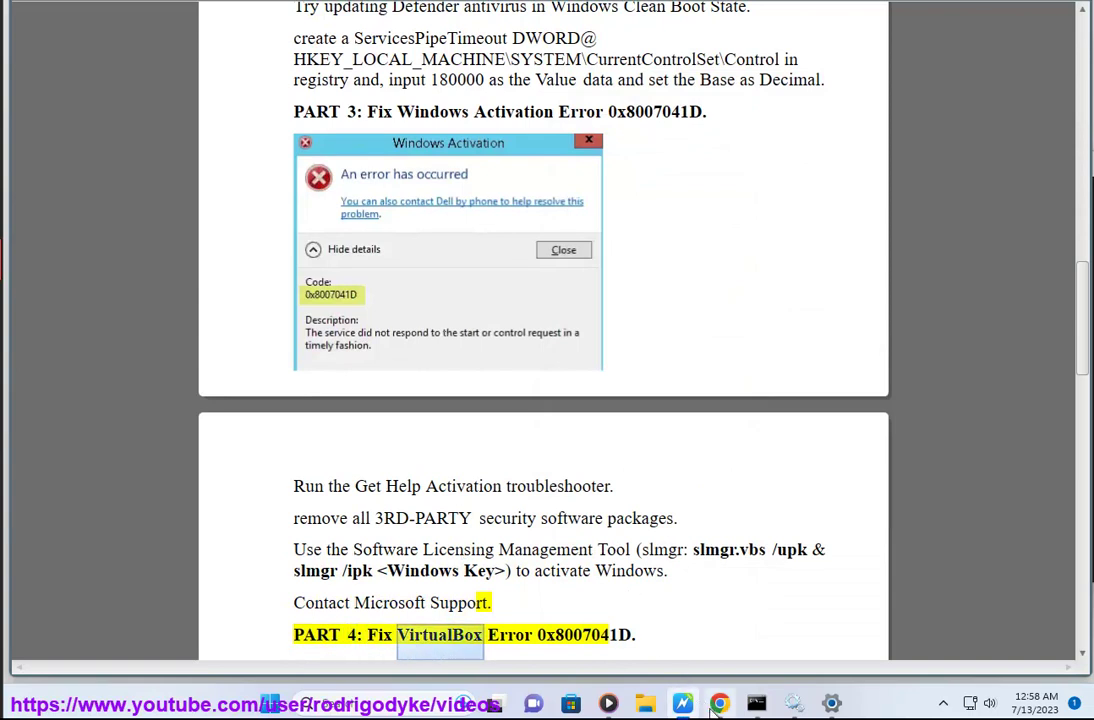
{"action": "left_click", "coordinate": [719, 703]}
Search Google for 'ms support phone number', highlight the first Microsoft result, and minimize Chrome
{"action": "left_click", "coordinate": [542, 124]}
{"action": "type", "text": "MS "}
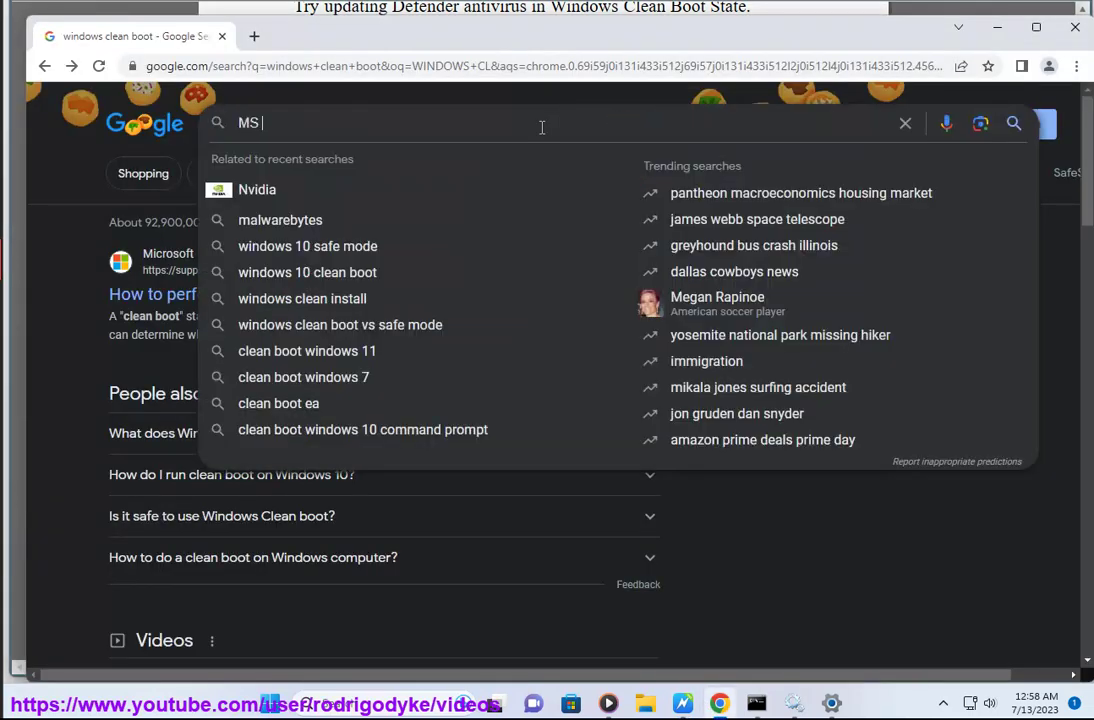
{"action": "type", "text": "SUPPORT"}
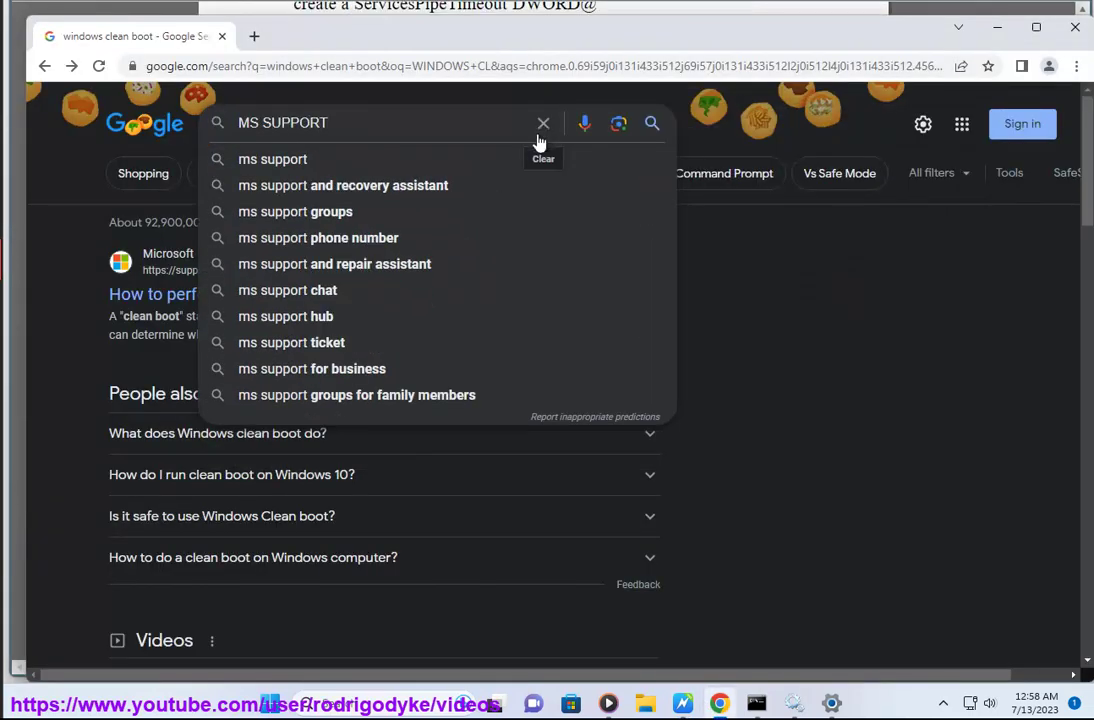
{"action": "left_click", "coordinate": [489, 242]}
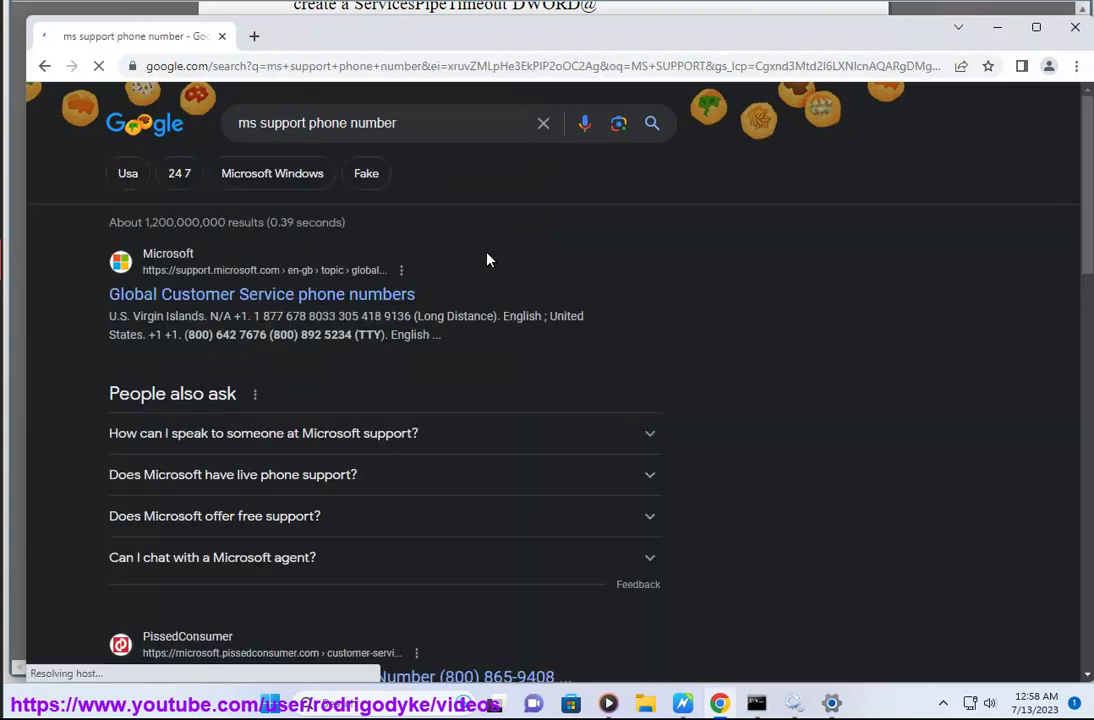
{"action": "left_click_drag", "start_coordinate": [143, 252], "coordinate": [136, 318]}
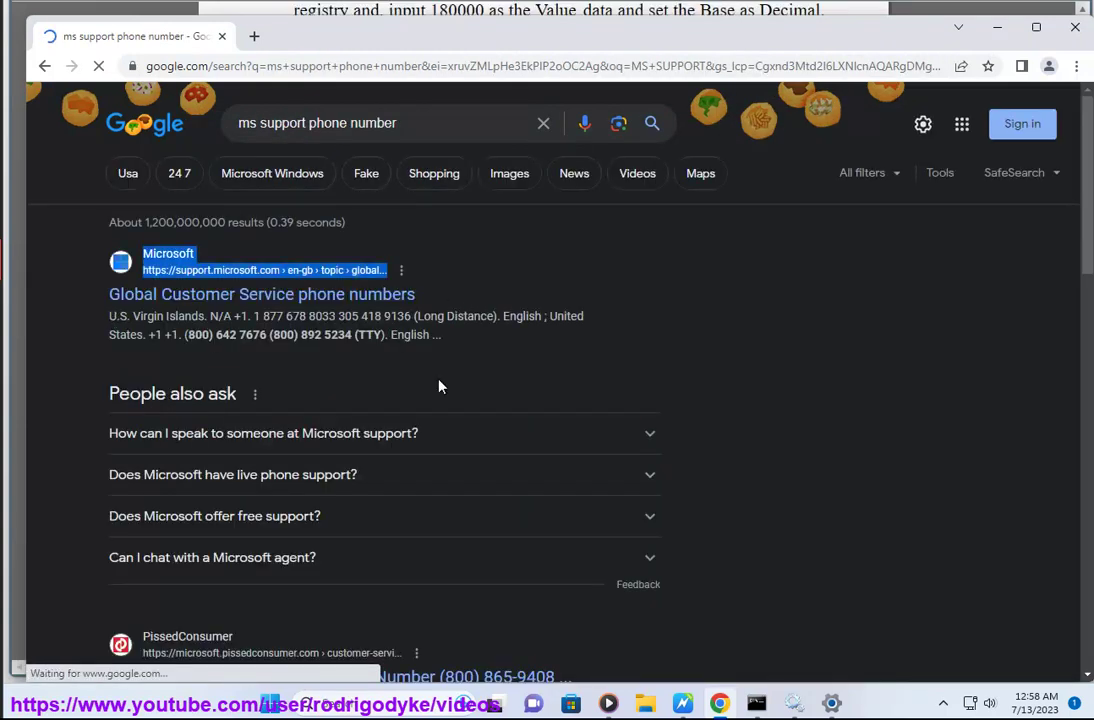
{"action": "left_click_drag", "start_coordinate": [469, 344], "coordinate": [143, 253]}
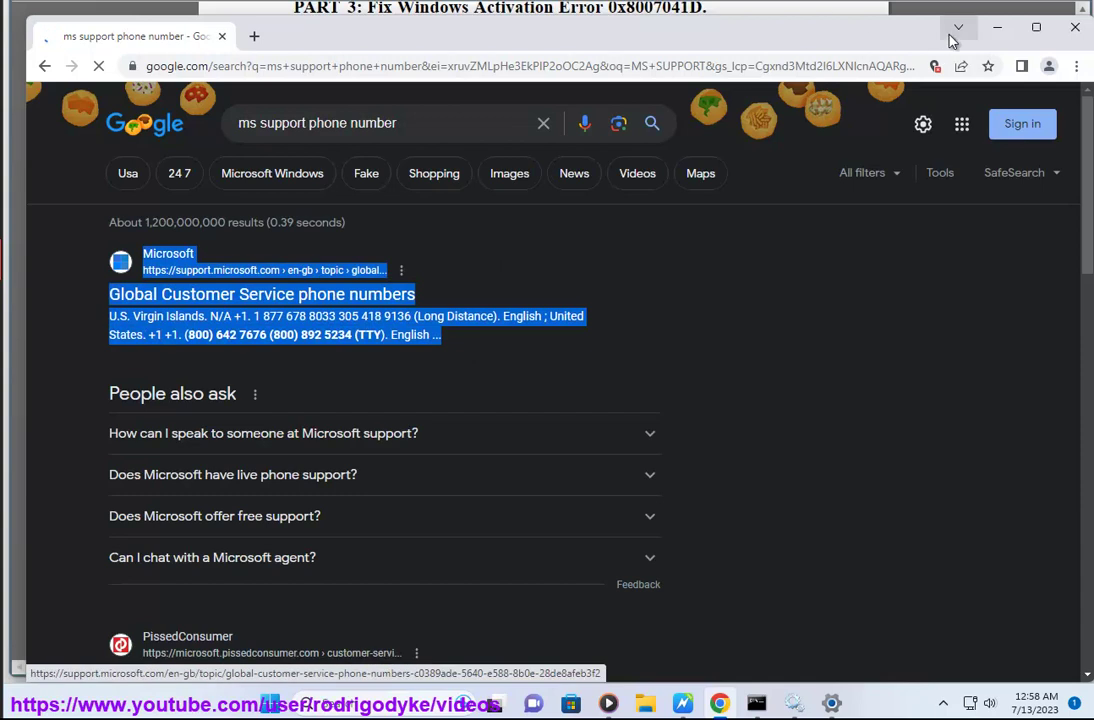
{"action": "left_click", "coordinate": [997, 27]}
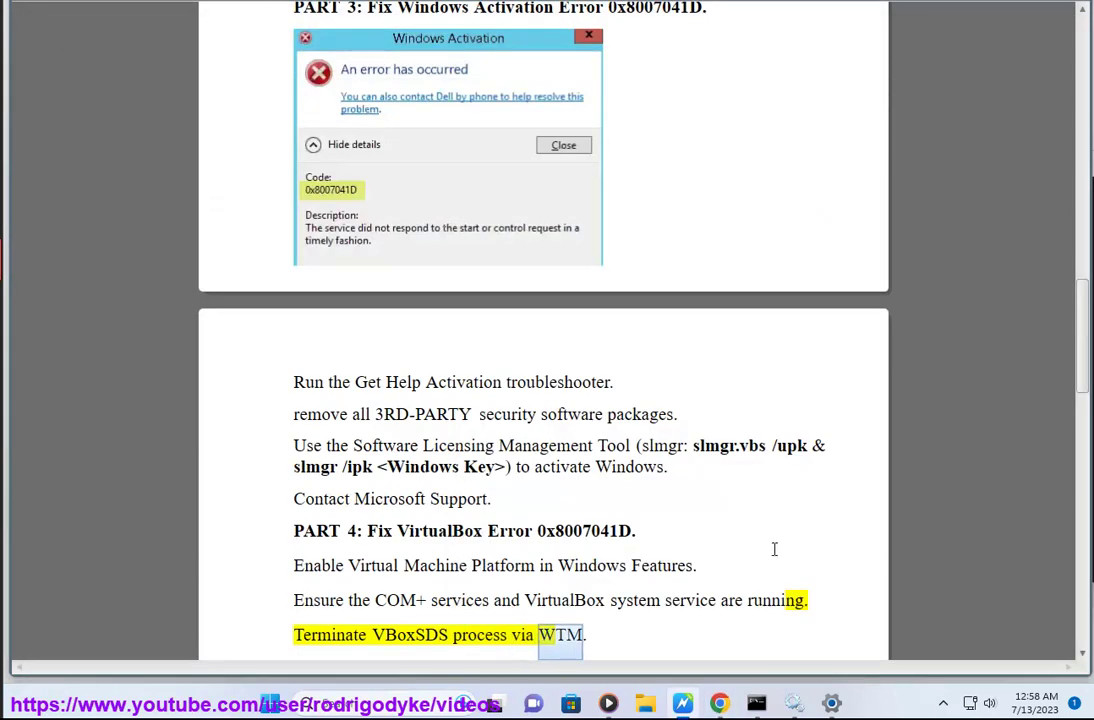
Scroll the checklist to PART 4 and highlight 'Virtual Machine Platform'
{"action": "scroll", "coordinate": [766, 540], "scroll_direction": "down", "scroll_amount": 1}
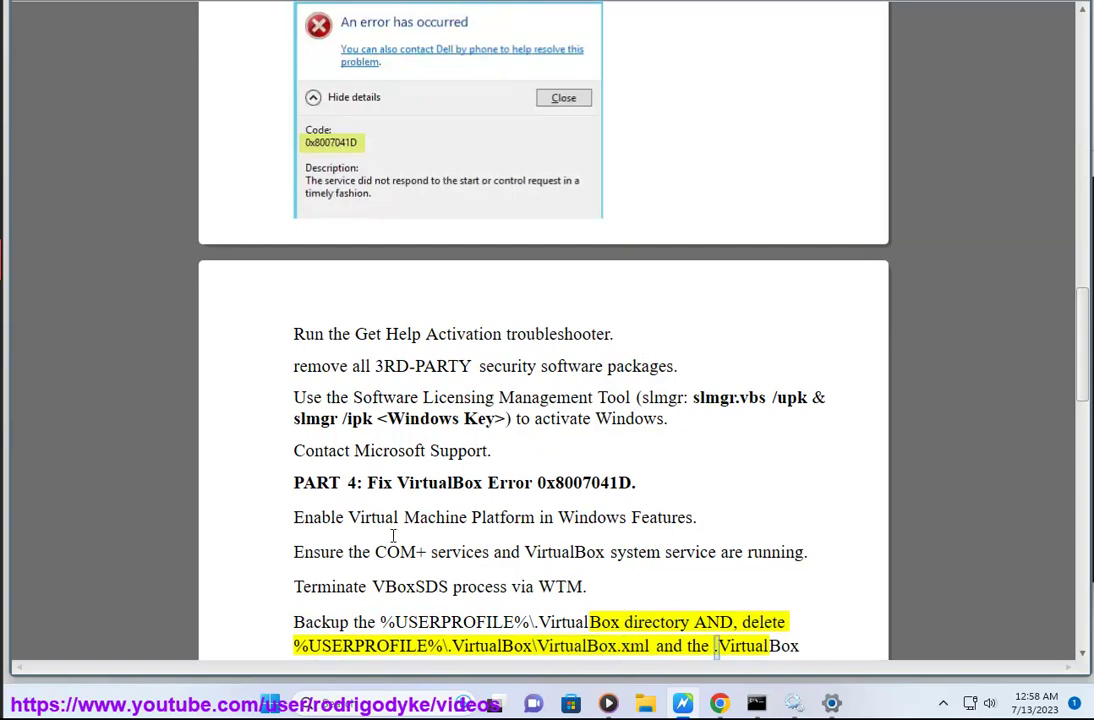
{"action": "left_click_drag", "start_coordinate": [358, 520], "coordinate": [562, 520]}
Search for and open 'Turn Windows features on or off'
{"action": "left_click", "coordinate": [397, 700]}
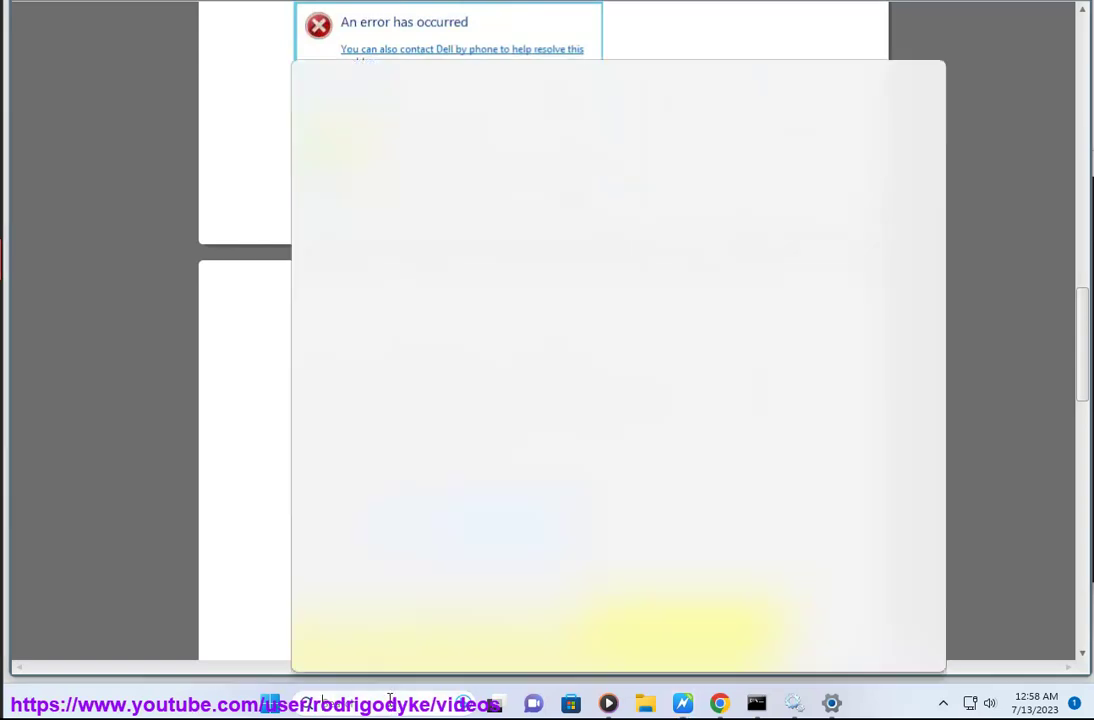
{"action": "type", "text": "TURNS"}
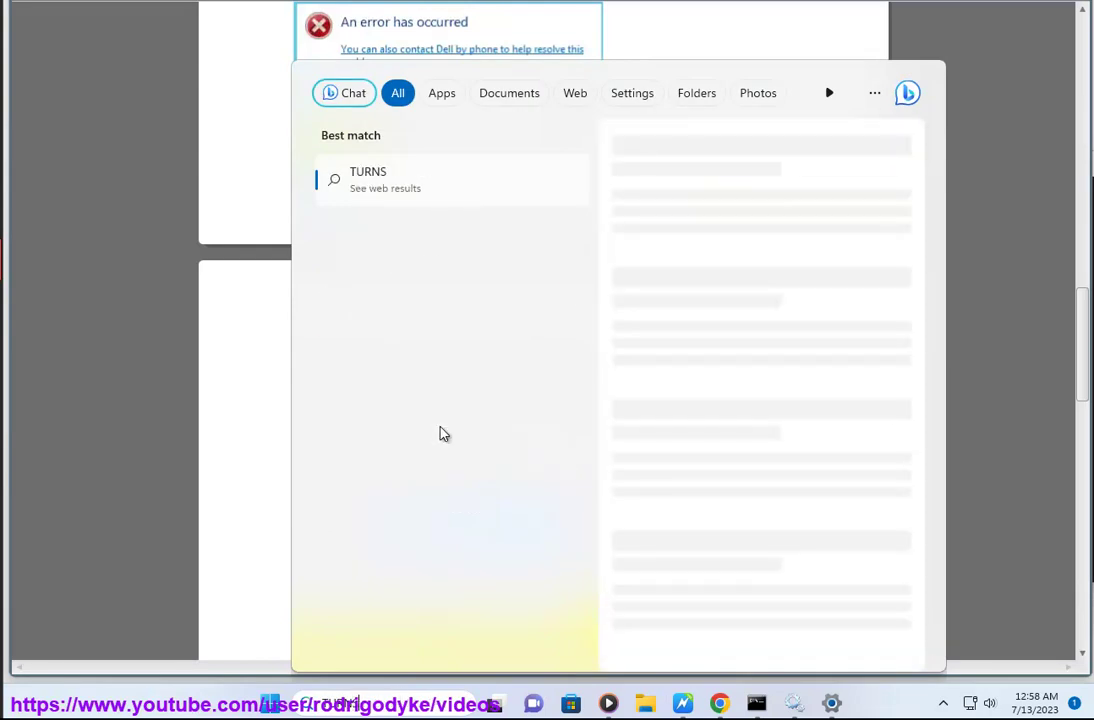
{"action": "key", "text": "BackSpace"}
{"action": "type", "text": "OFF"}
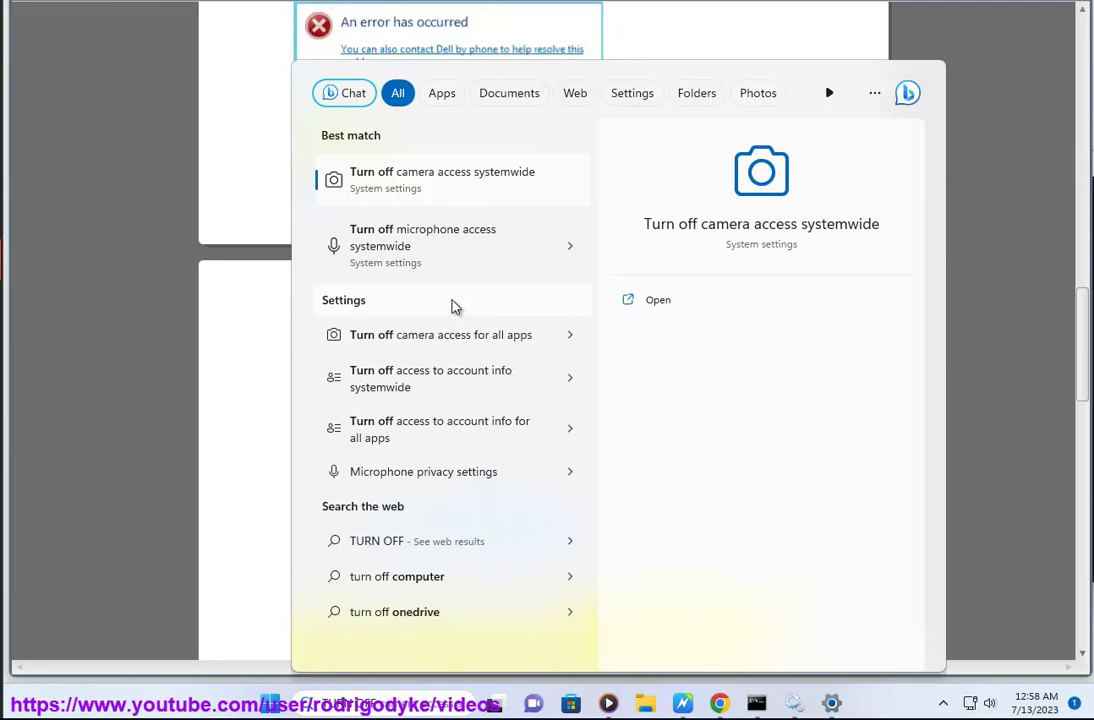
{"action": "key", "text": "BackSpace"}
{"action": "key", "text": "BackSpace"}
{"action": "key", "text": "BackSpace"}
{"action": "key", "text": "BackSpace"}
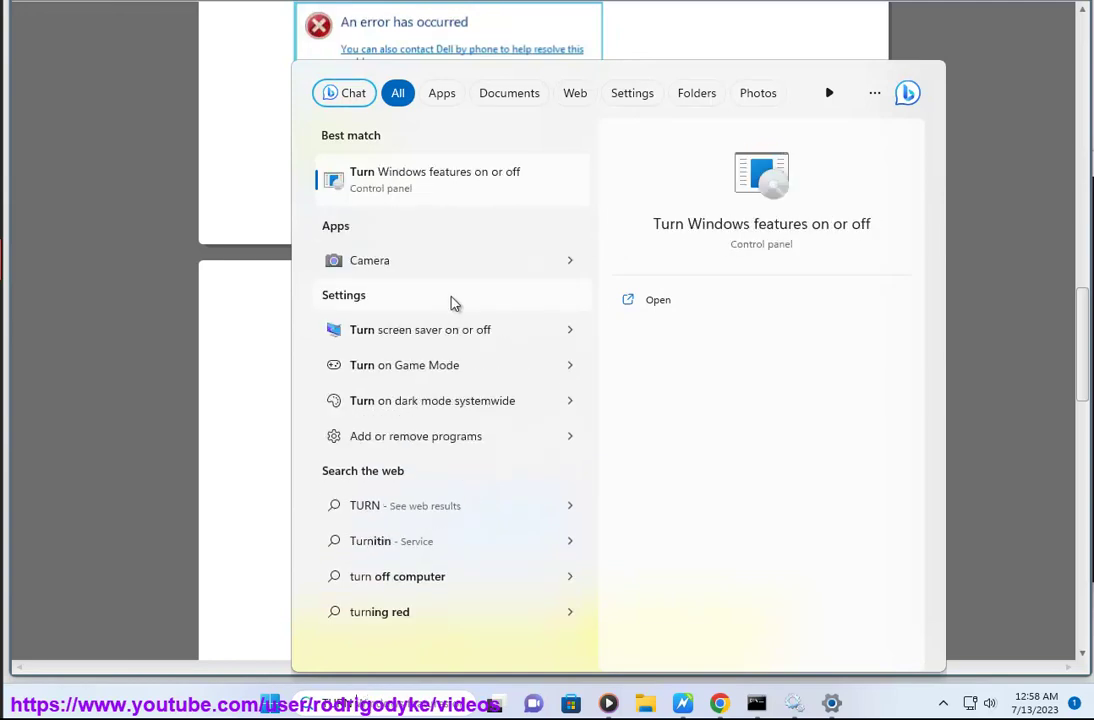
{"action": "left_click", "coordinate": [440, 186]}
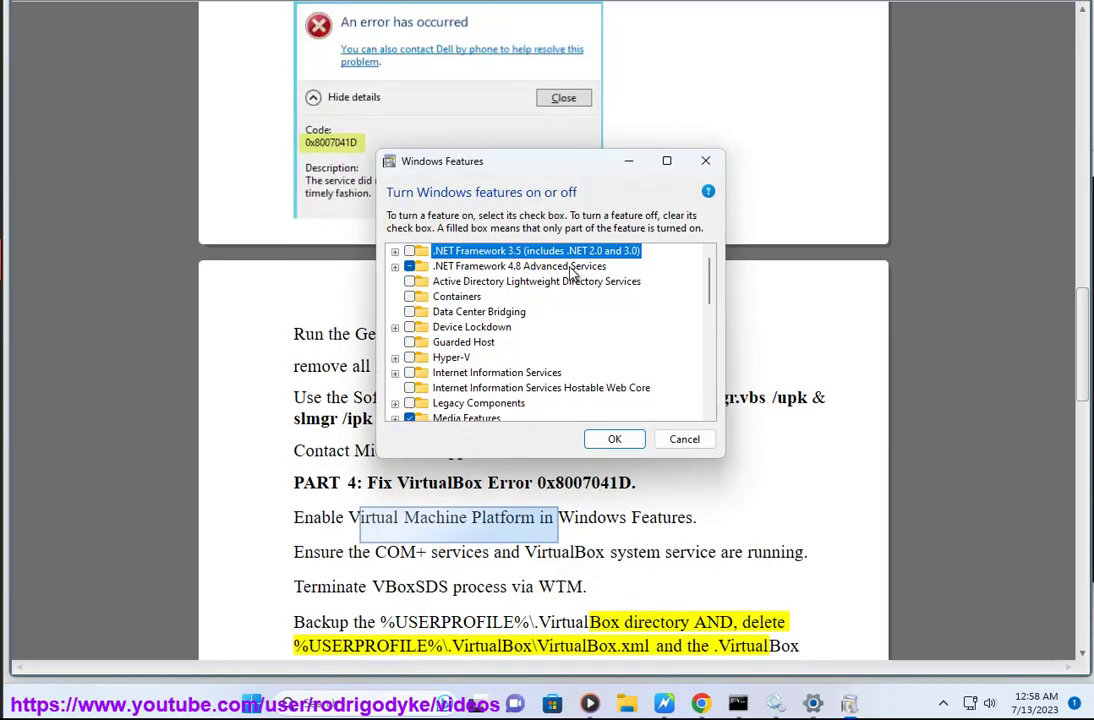
Tick Virtual Machine Platform, close Windows Features, and highlight the VirtualBox system service step
{"action": "left_click_drag", "start_coordinate": [515, 163], "coordinate": [844, 259]}
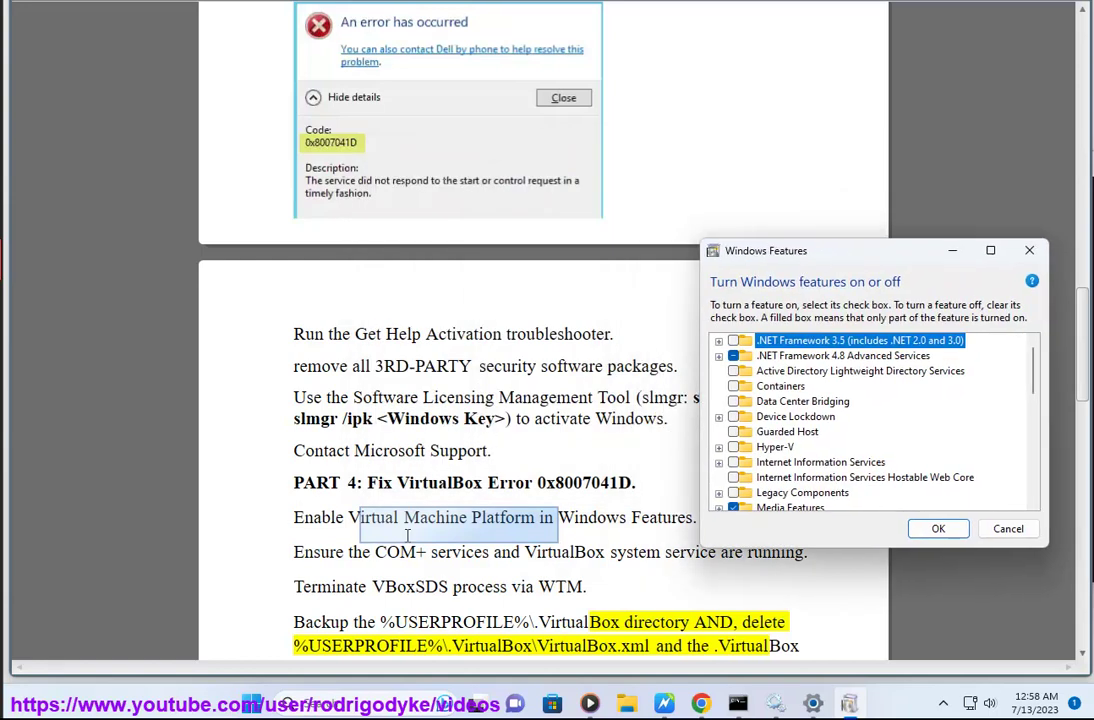
{"action": "left_click", "coordinate": [834, 463]}
{"action": "scroll", "coordinate": [834, 455], "scroll_direction": "down", "scroll_amount": 5}
{"action": "left_click", "coordinate": [733, 492]}
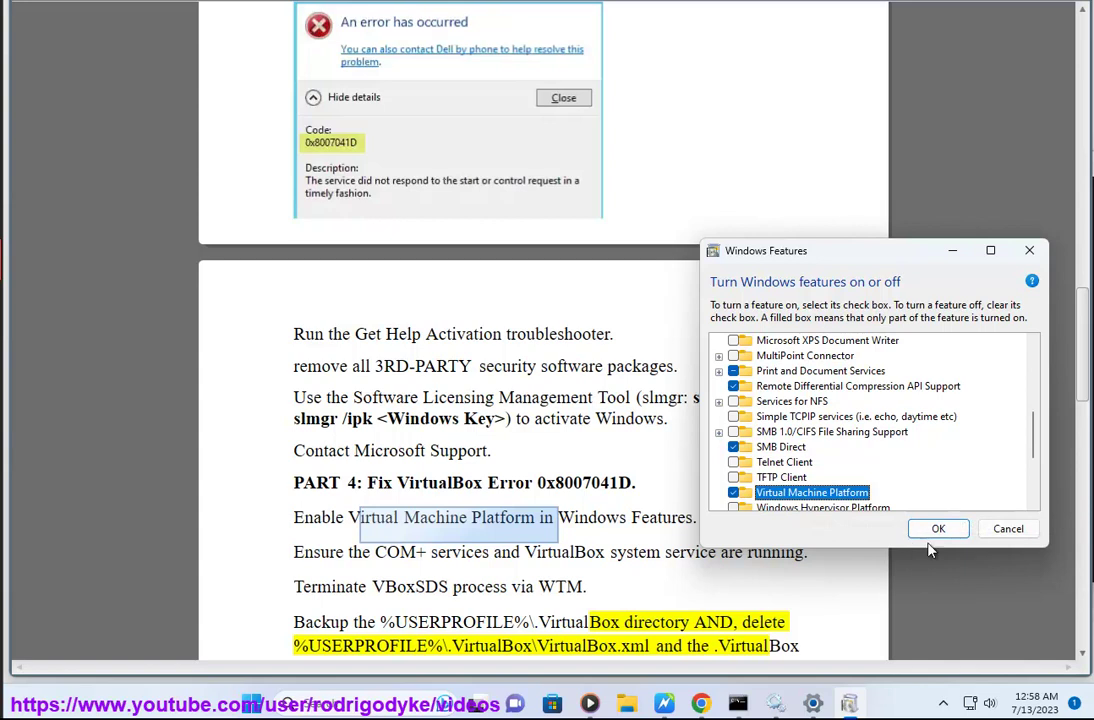
{"action": "left_click", "coordinate": [1008, 528]}
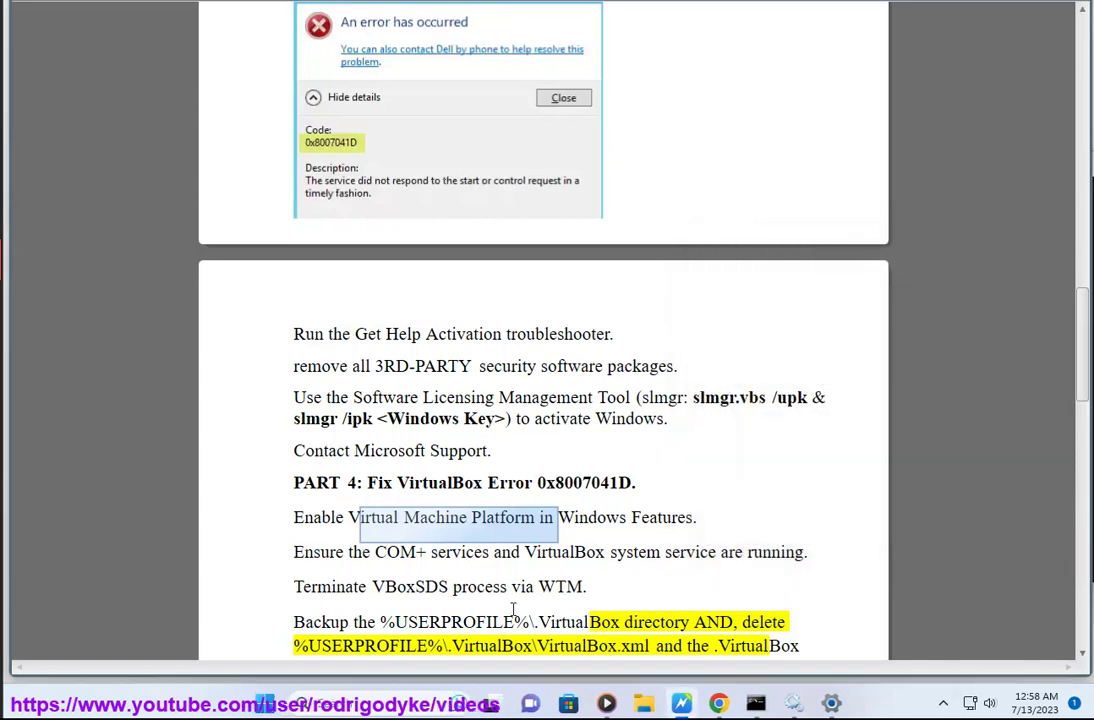
{"action": "left_click", "coordinate": [432, 555]}
{"action": "left_click_drag", "start_coordinate": [652, 553], "coordinate": [537, 553]}
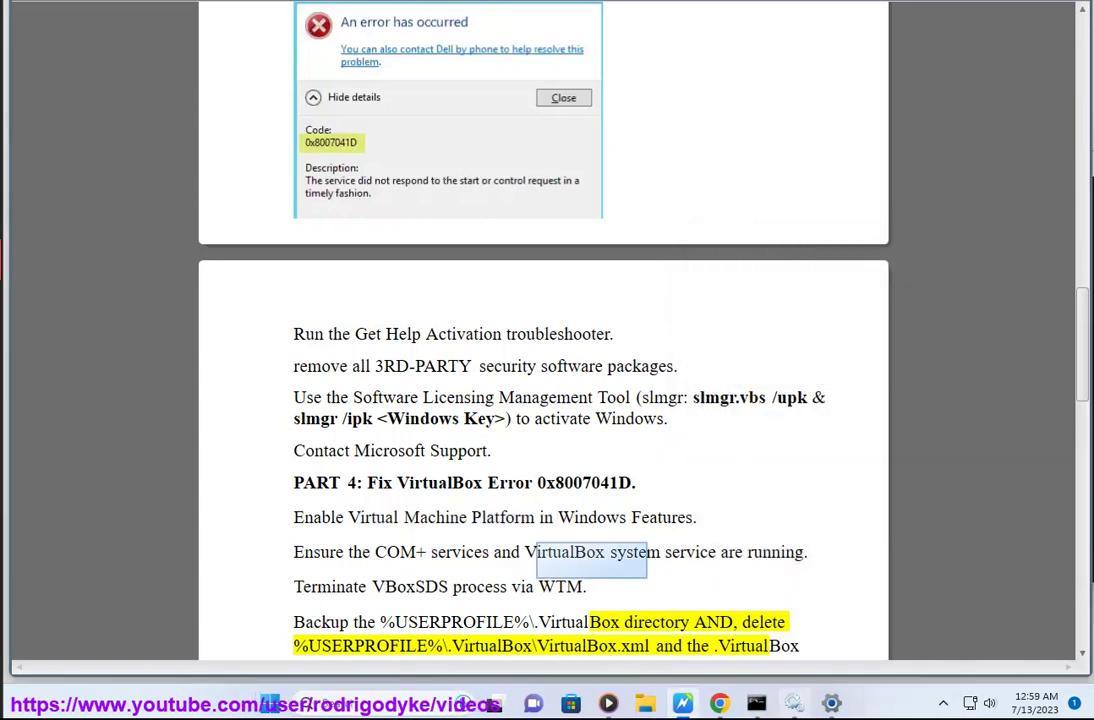
In Services, jump to the COM+ entries and select COM+ Event System to confirm it runs
{"action": "left_click", "coordinate": [794, 703]}
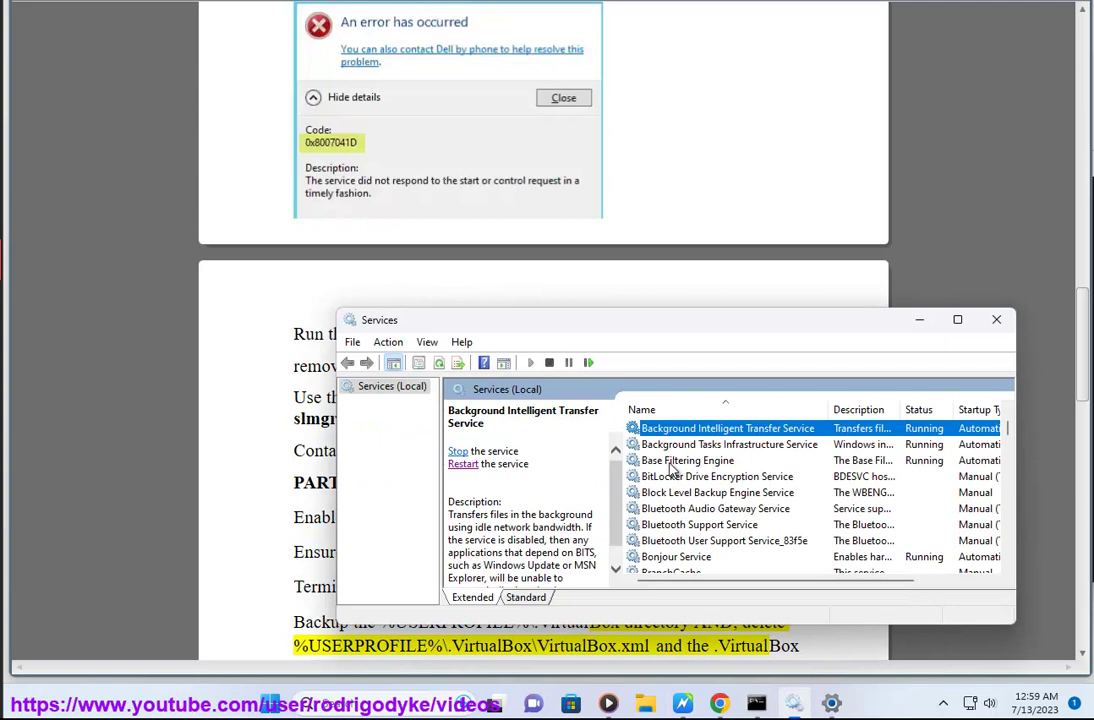
{"action": "left_click_drag", "start_coordinate": [680, 326], "coordinate": [587, 161]}
{"action": "left_click", "coordinate": [691, 312]}
{"action": "key", "text": "c"}
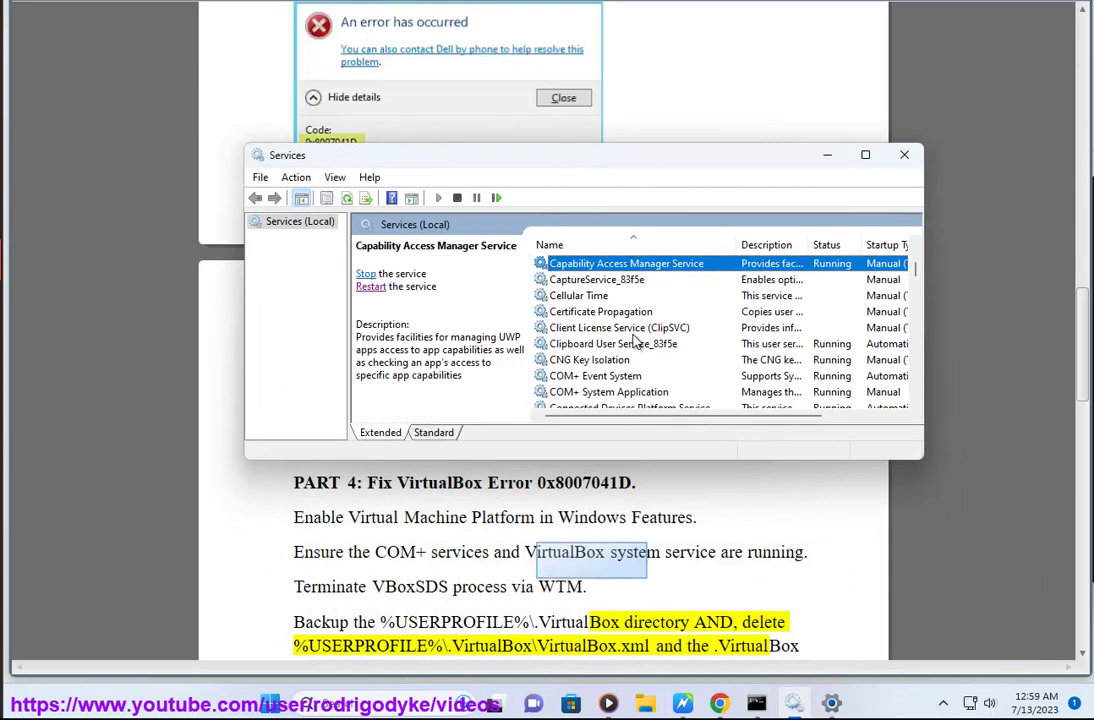
{"action": "key", "text": "c"}
{"action": "key", "text": "c"}
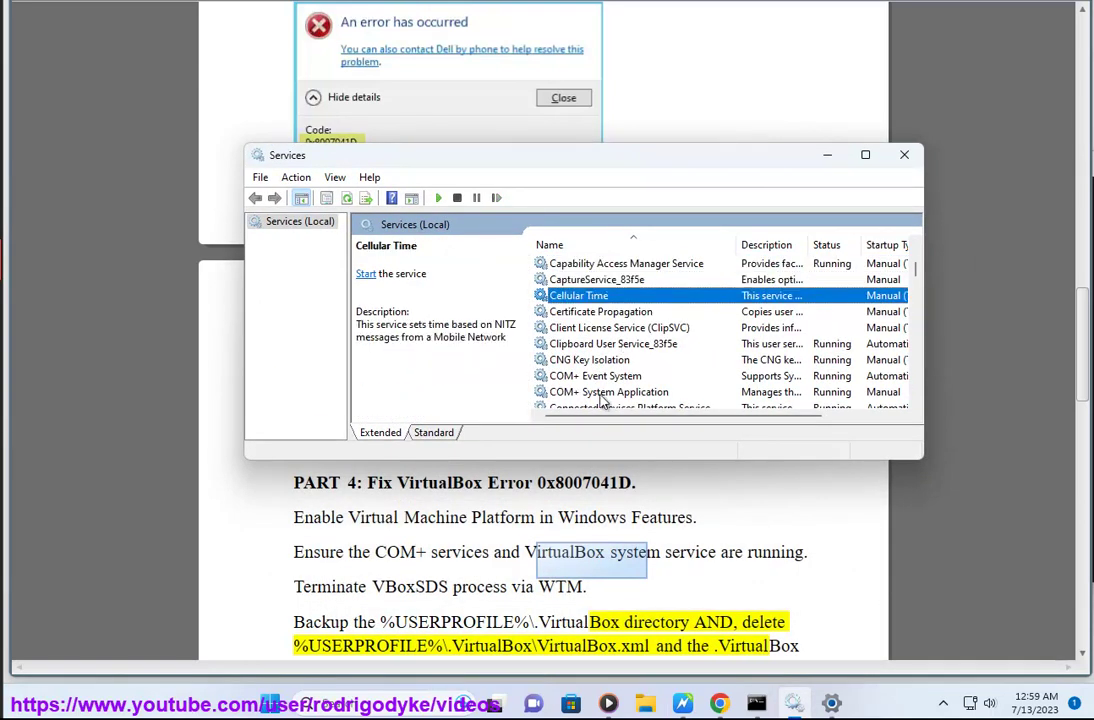
{"action": "left_click", "coordinate": [589, 377]}
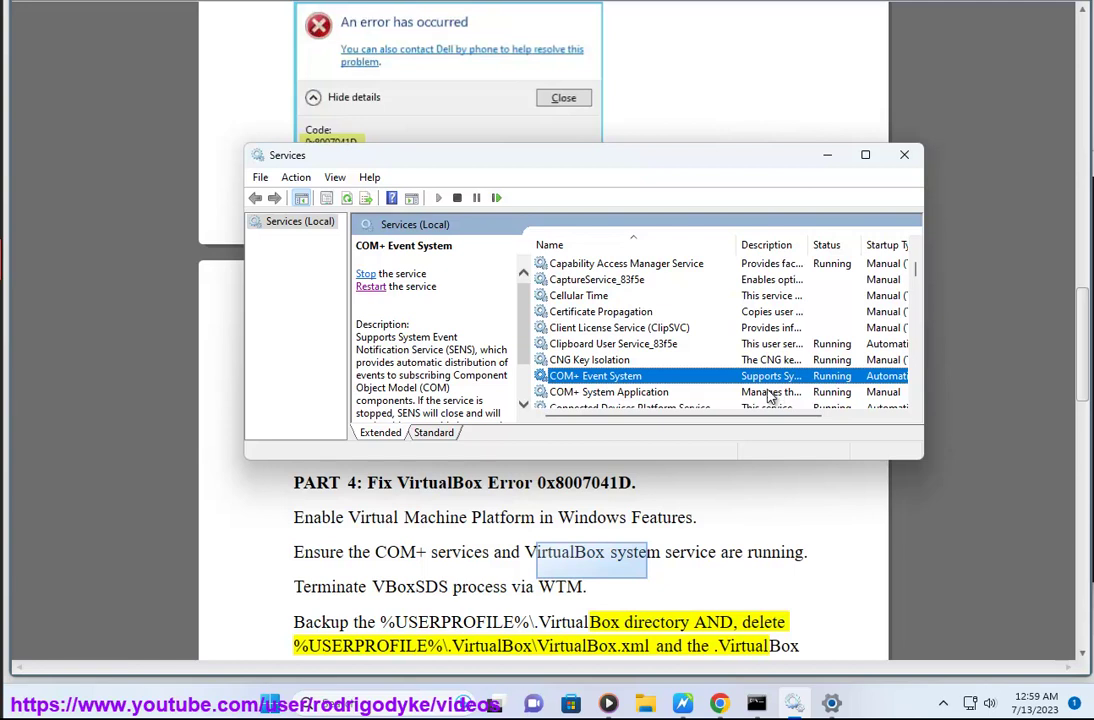
Locate the VirtualBox system service, then return to the checklist and highlight 'VirtualBox'
{"action": "key", "text": "v"}
{"action": "key", "text": "v"}
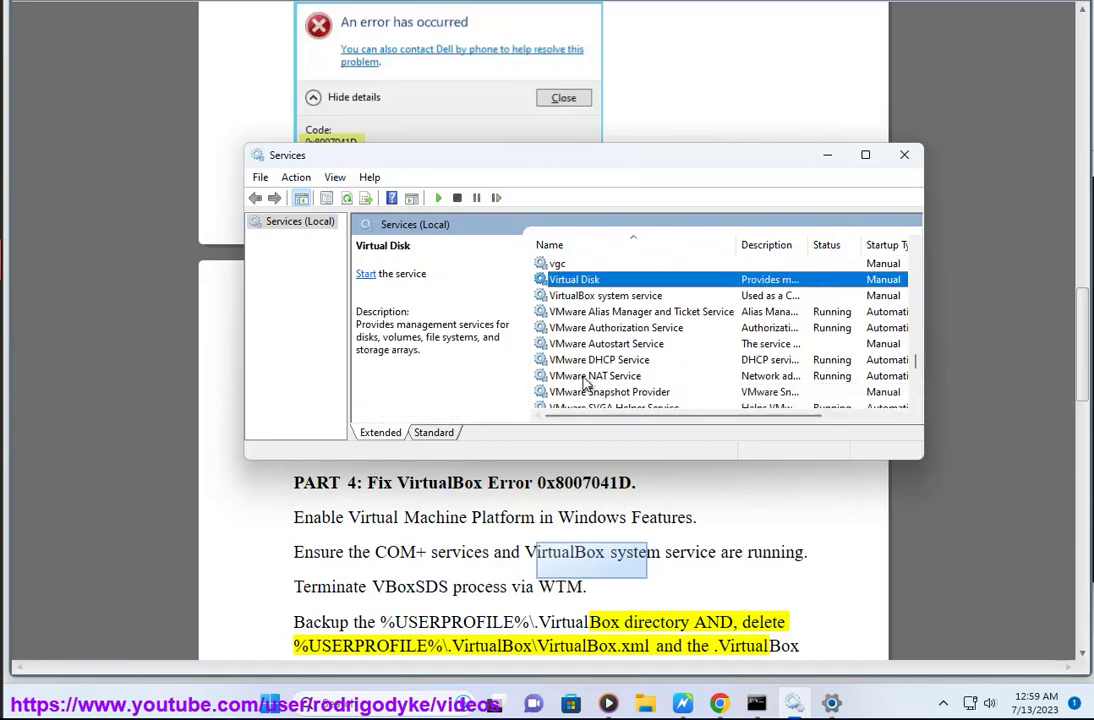
{"action": "scroll", "coordinate": [585, 385], "scroll_direction": "down", "scroll_amount": 3}
{"action": "scroll", "coordinate": [585, 388], "scroll_direction": "up", "scroll_amount": 4}
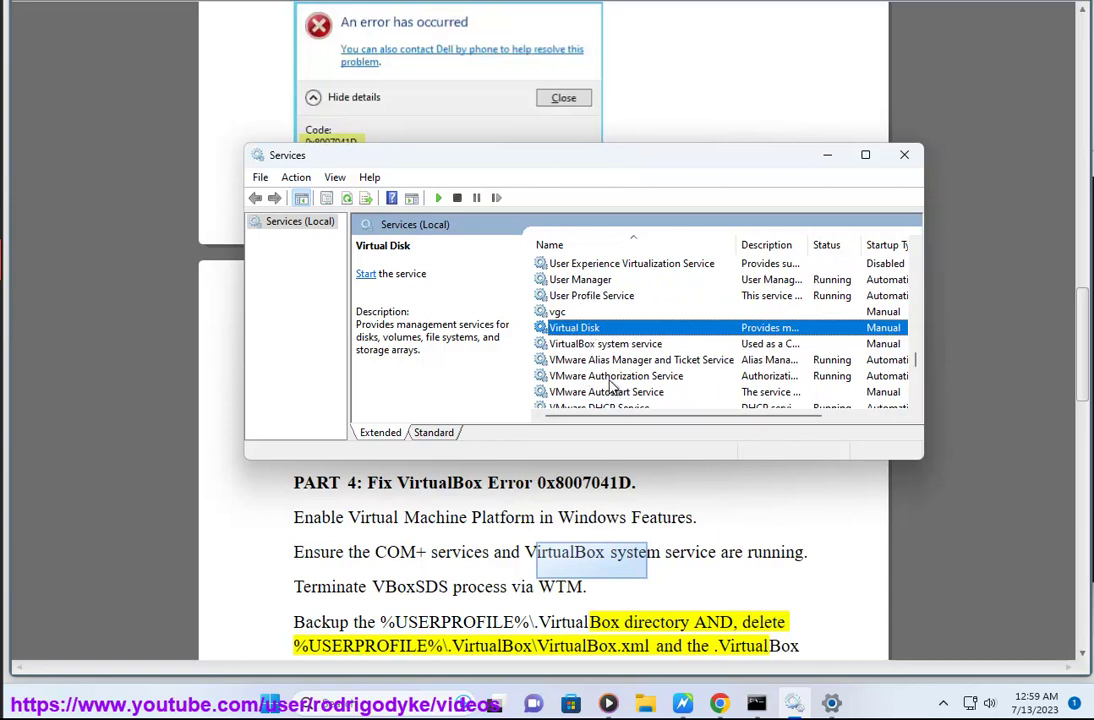
{"action": "scroll", "coordinate": [613, 385], "scroll_direction": "down", "scroll_amount": 1}
{"action": "scroll", "coordinate": [613, 385], "scroll_direction": "down", "scroll_amount": 3}
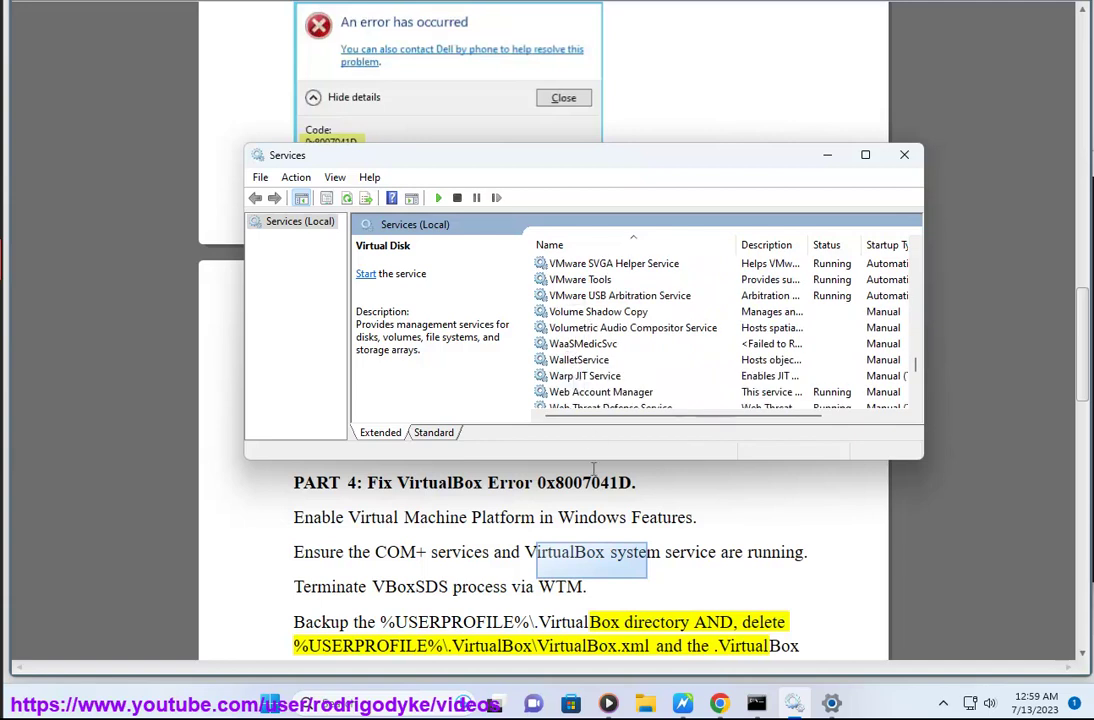
{"action": "left_click", "coordinate": [589, 553]}
{"action": "double_click", "coordinate": [581, 553]}
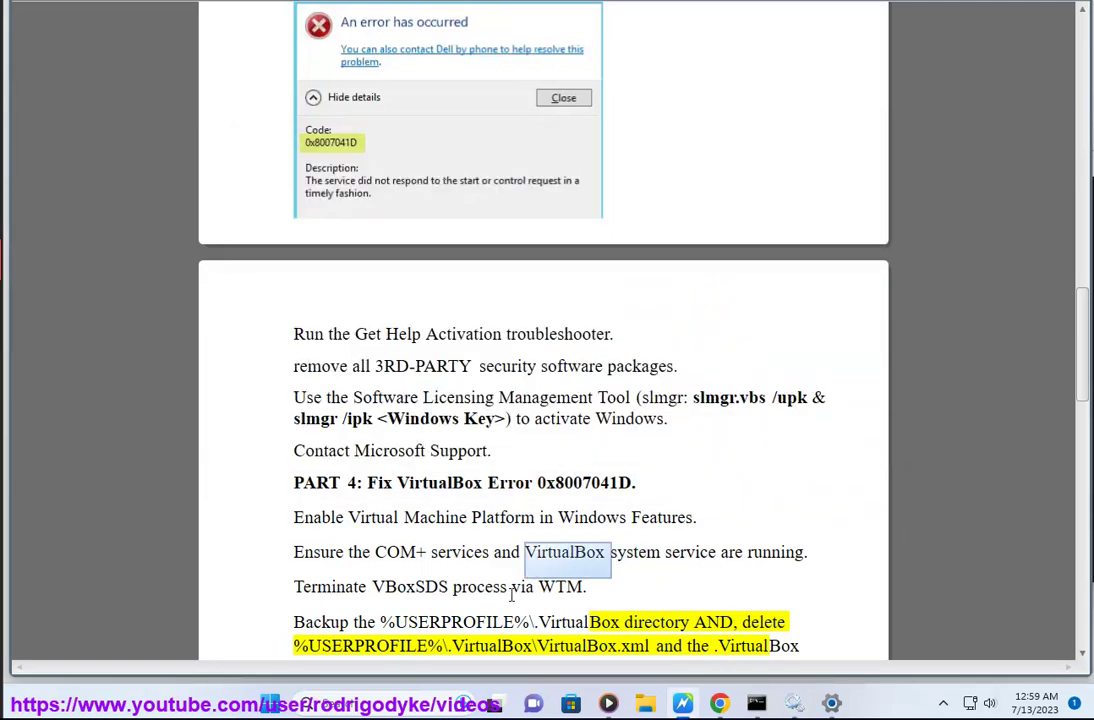
{"action": "double_click", "coordinate": [419, 588]}
{"action": "right_click", "coordinate": [862, 705]}
{"action": "left_click", "coordinate": [918, 637]}
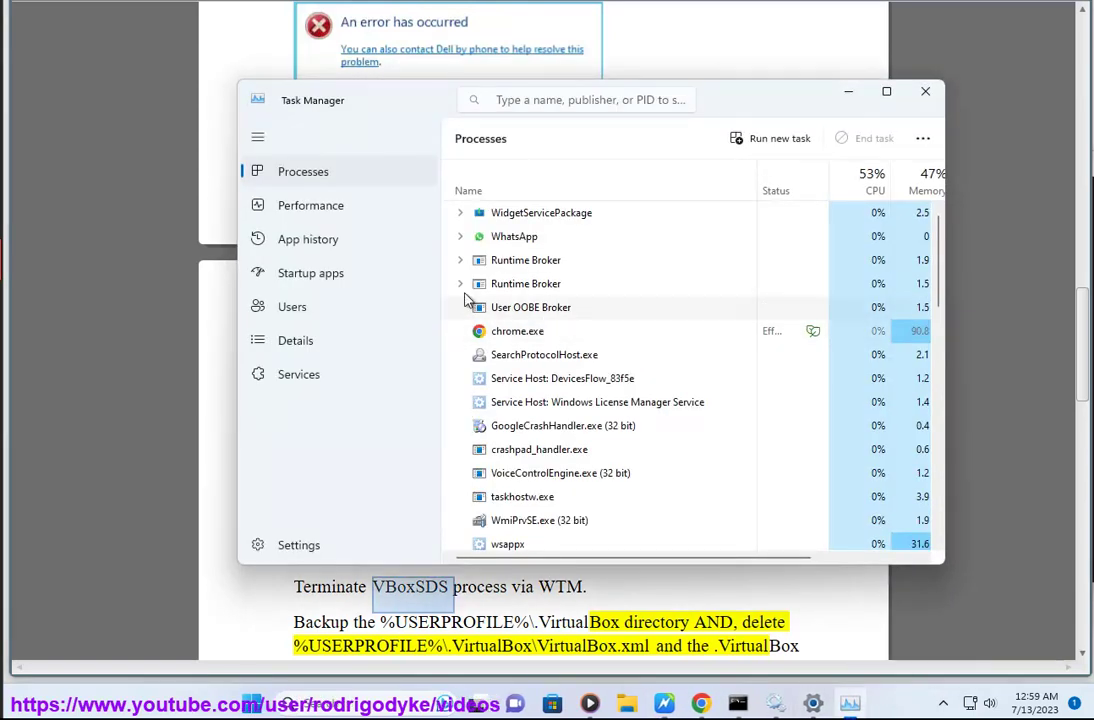
{"action": "left_click", "coordinate": [564, 98]}
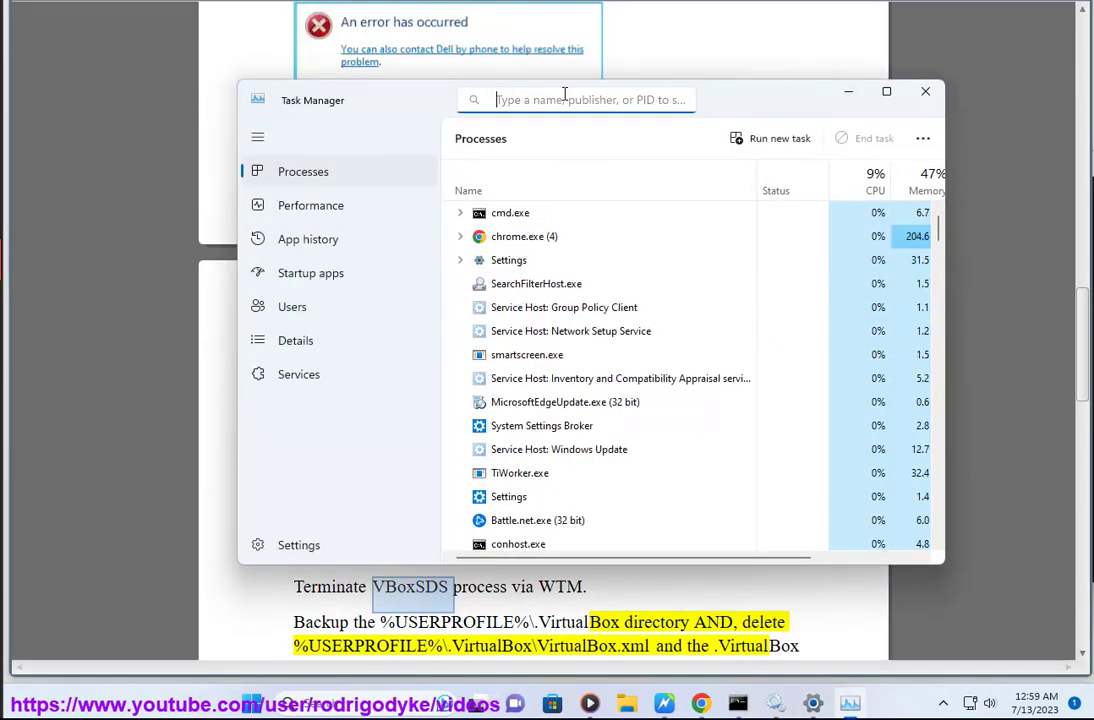
{"action": "type", "text": "VB"}
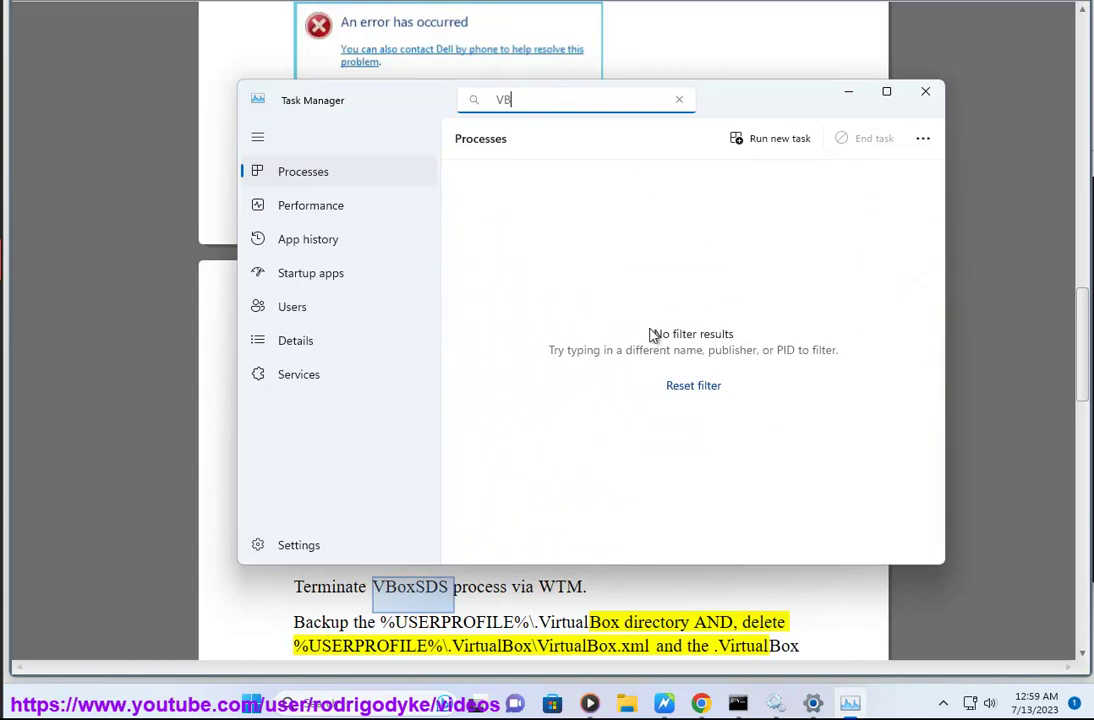
{"action": "left_click", "coordinate": [925, 92]}
{"action": "scroll", "coordinate": [634, 565], "scroll_direction": "down", "scroll_amount": 1}
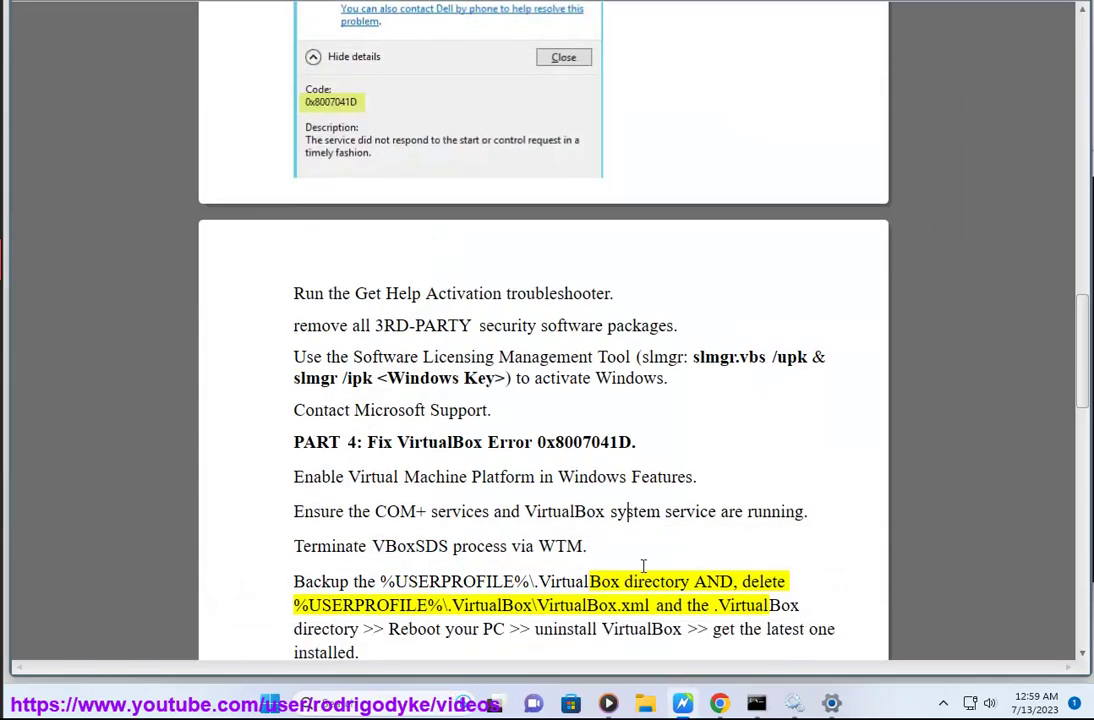
Copy the %USERPROFILE%\.VirtualBox path and open that folder in a new File Explorer window
{"action": "double_click", "coordinate": [672, 581]}
{"action": "left_click_drag", "start_coordinate": [622, 581], "coordinate": [377, 581]}
{"action": "key", "text": "ctrl+c"}
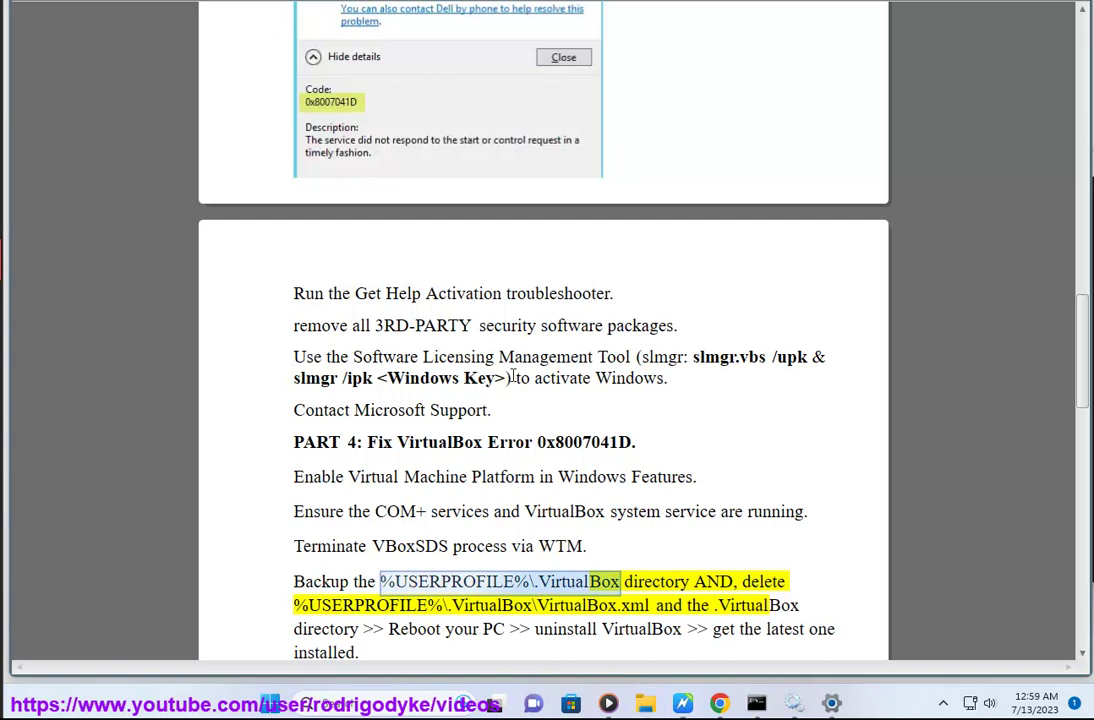
{"action": "key", "text": "super+e"}
{"action": "left_click", "coordinate": [357, 206]}
{"action": "key", "text": "ctrl+v"}
{"action": "key", "text": "Return"}
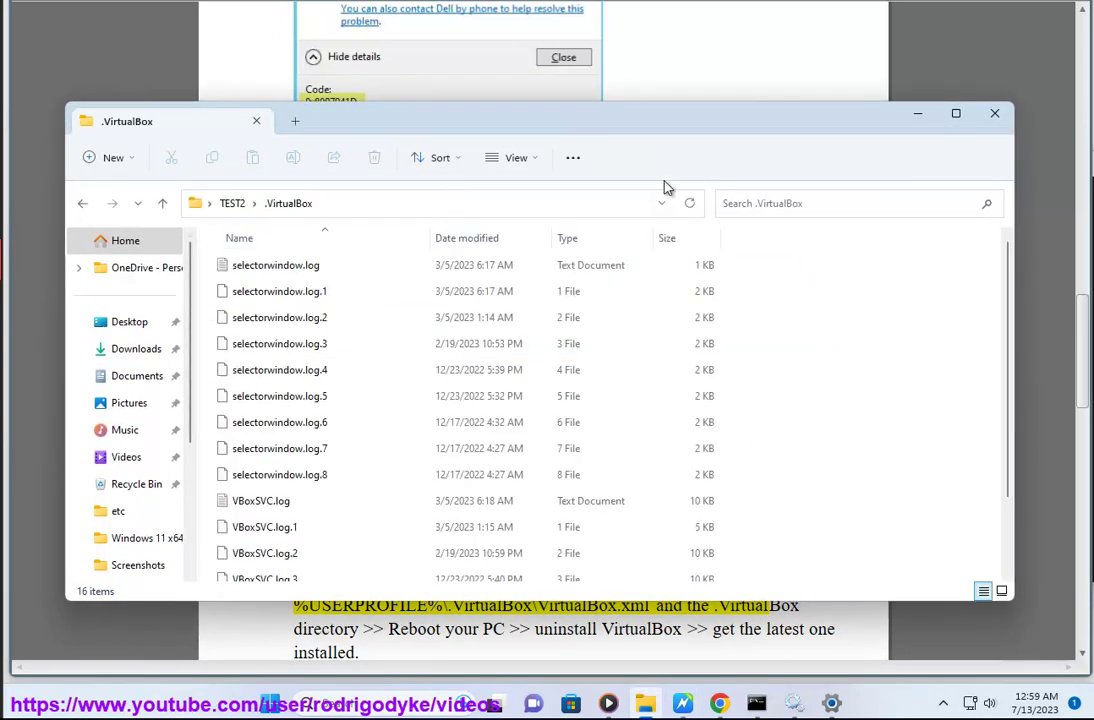
Step through the .VirtualBox folder's files from VBoxSVC.log down to VirtualBox.xml
{"action": "left_click_drag", "start_coordinate": [663, 121], "coordinate": [662, 63]}
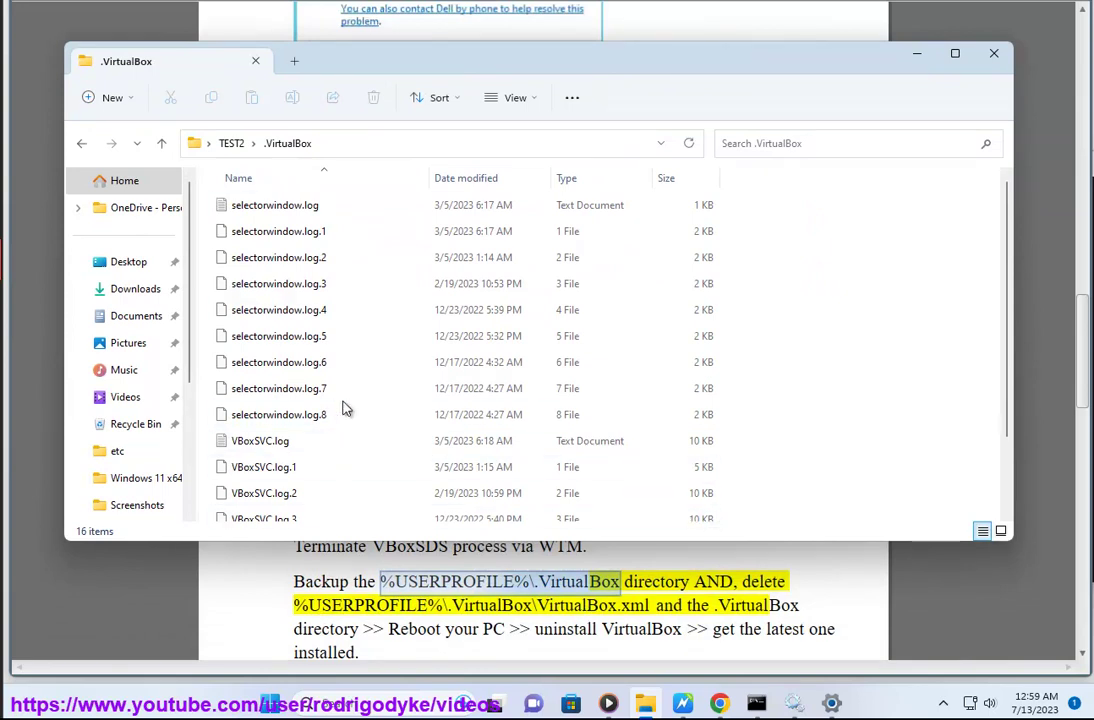
{"action": "left_click", "coordinate": [375, 440]}
{"action": "key", "text": "Down"}
{"action": "scroll", "coordinate": [375, 433], "scroll_direction": "down", "scroll_amount": 2}
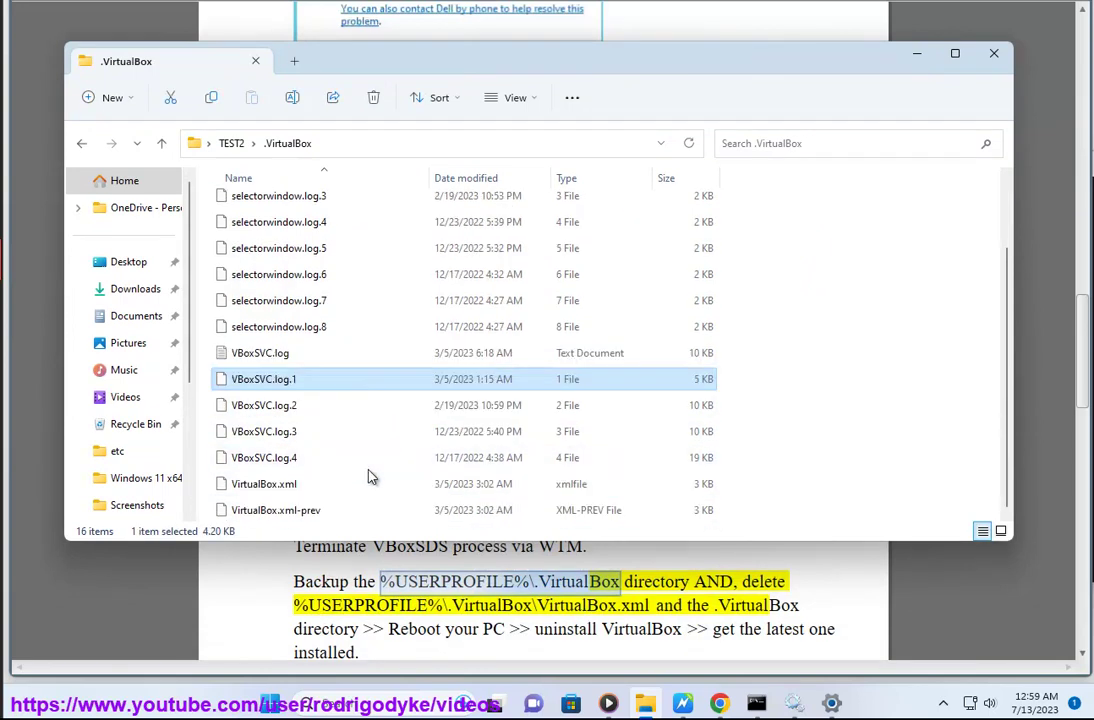
{"action": "key", "text": "Down"}
{"action": "key", "text": "Down"}
{"action": "key", "text": "Down"}
{"action": "key", "text": "Down"}
{"action": "scroll", "coordinate": [984, 328], "scroll_direction": "up", "scroll_amount": 1}
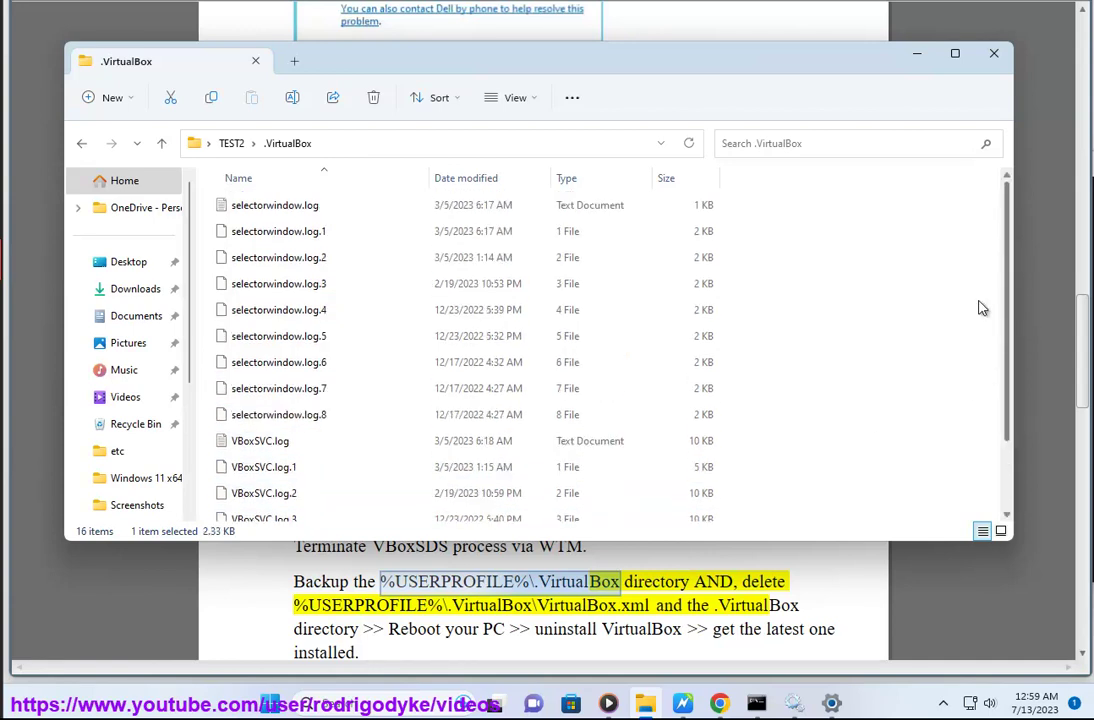
Highlight VirtualBox.xml in the checklist's delete step, recheck the folder, and return to the checklist
{"action": "left_click", "coordinate": [545, 612]}
{"action": "left_click_drag", "start_coordinate": [541, 607], "coordinate": [657, 606]}
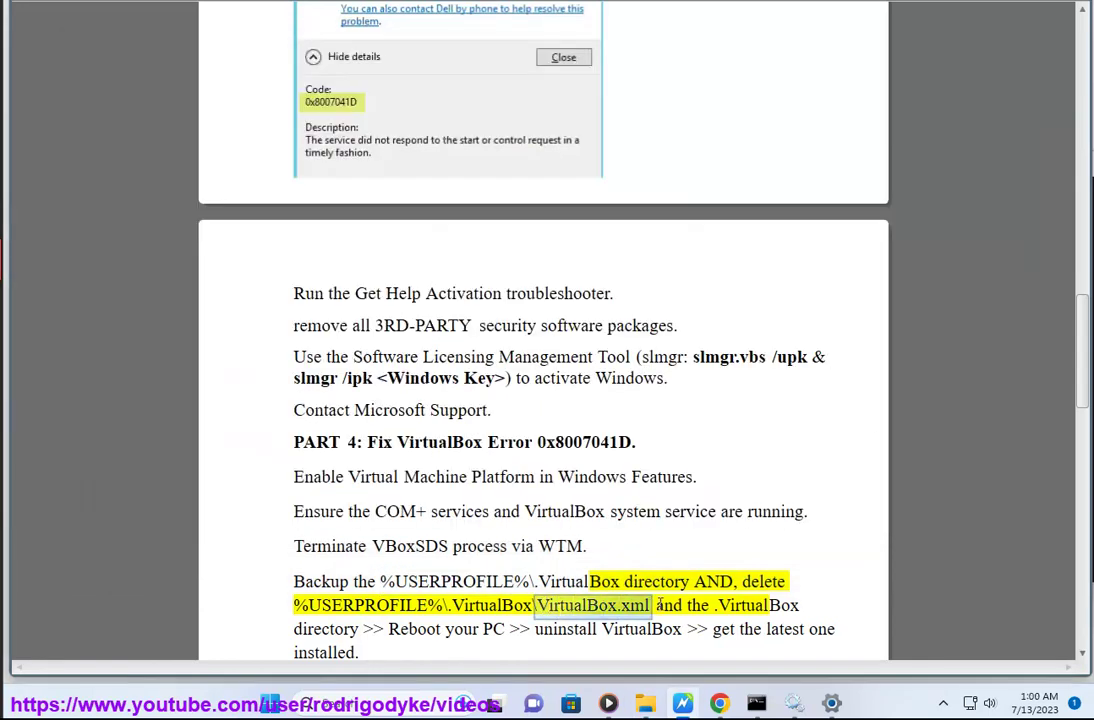
{"action": "left_click", "coordinate": [645, 703]}
{"action": "scroll", "coordinate": [312, 482], "scroll_direction": "down", "scroll_amount": 1}
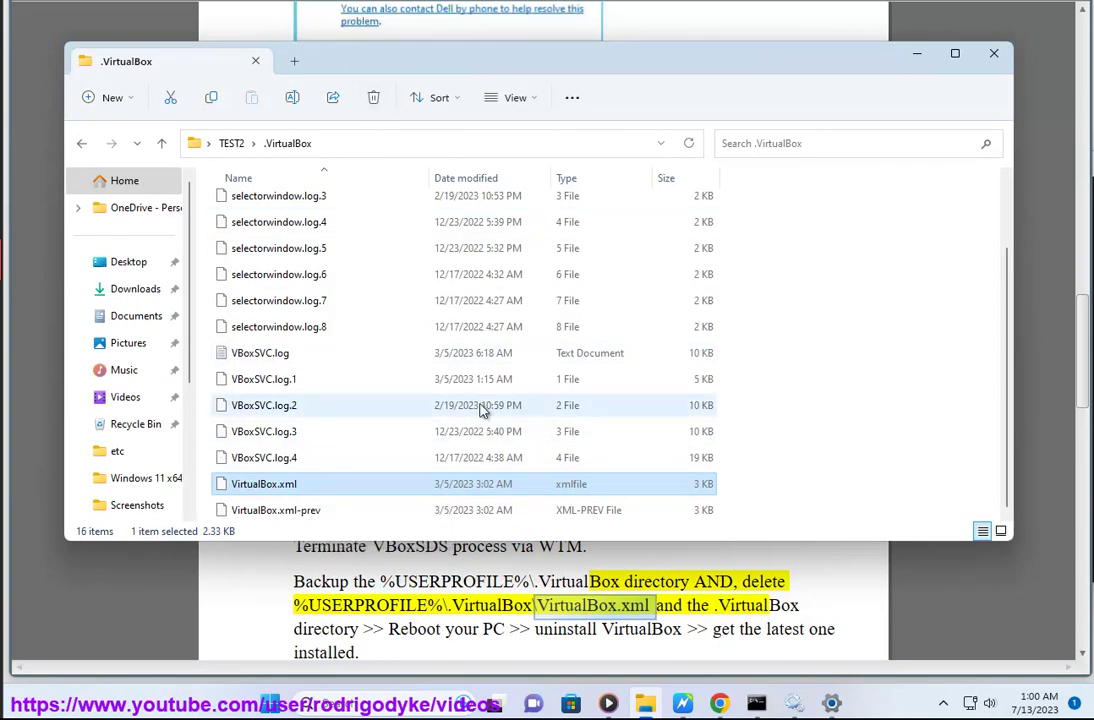
{"action": "left_click", "coordinate": [460, 598]}
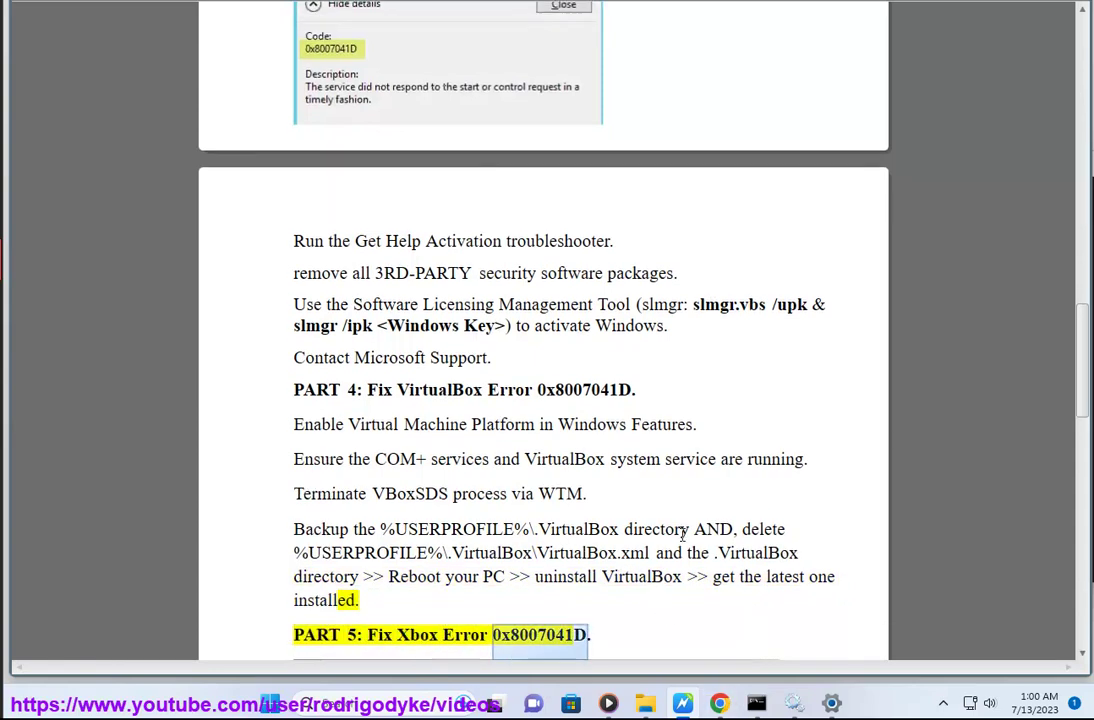
Search Google for VIRTUALBOX to find the Oracle VM VirtualBox download links, then minimize Chrome
{"action": "left_click", "coordinate": [719, 703]}
{"action": "triple_click", "coordinate": [308, 123]}
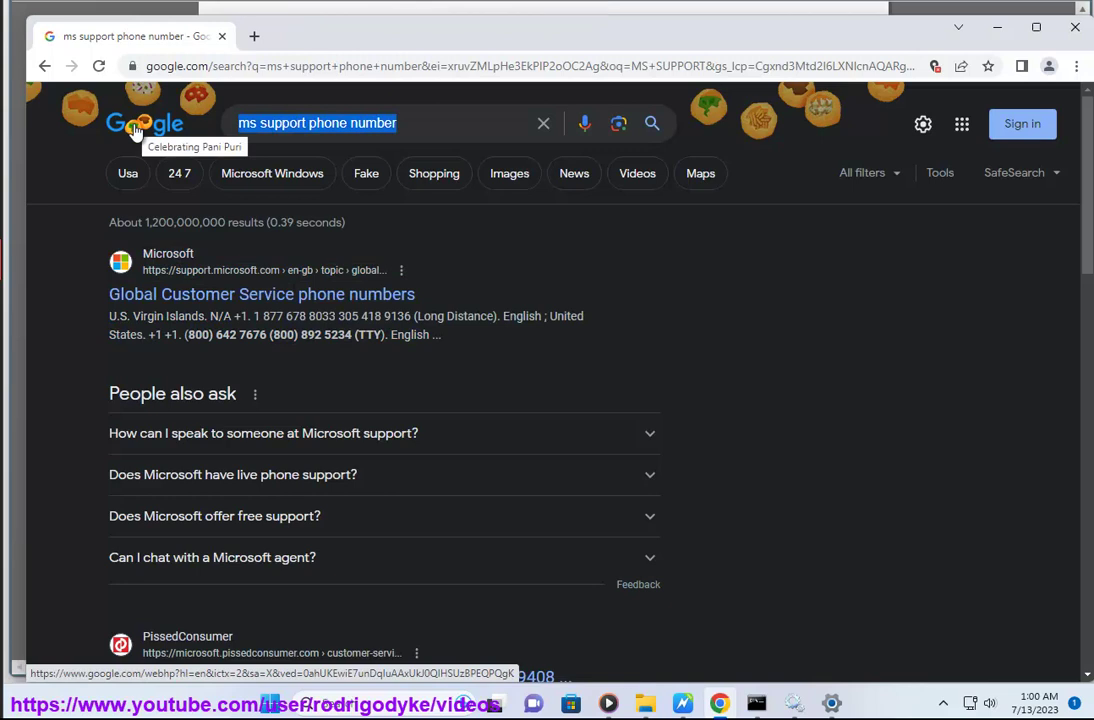
{"action": "type", "text": "Vl"}
{"action": "type", "text": "R"}
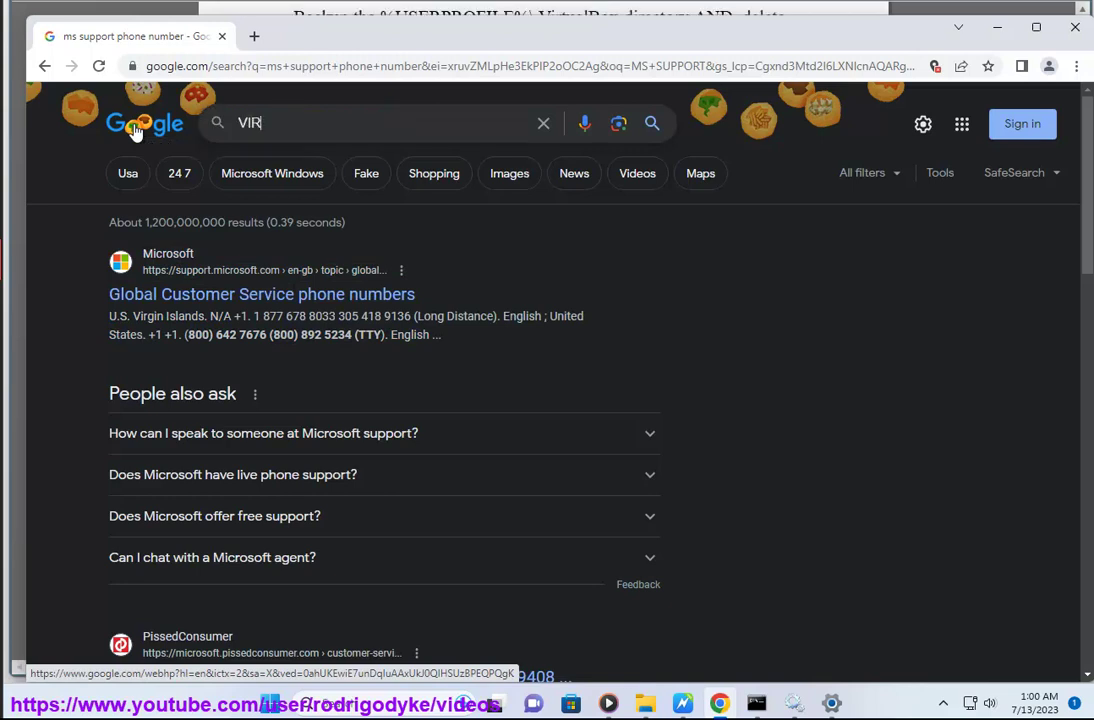
{"action": "type", "text": "TU"}
{"action": "key", "text": "BackSpace"}
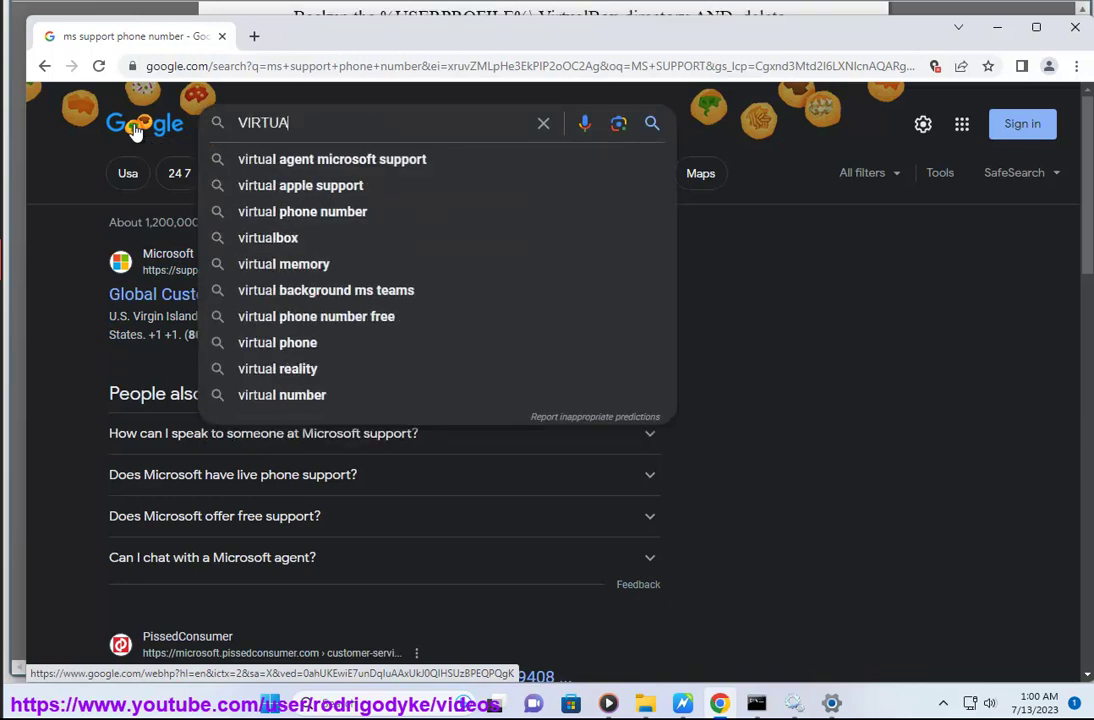
{"action": "type", "text": "LBOX"}
{"action": "key", "text": "Return"}
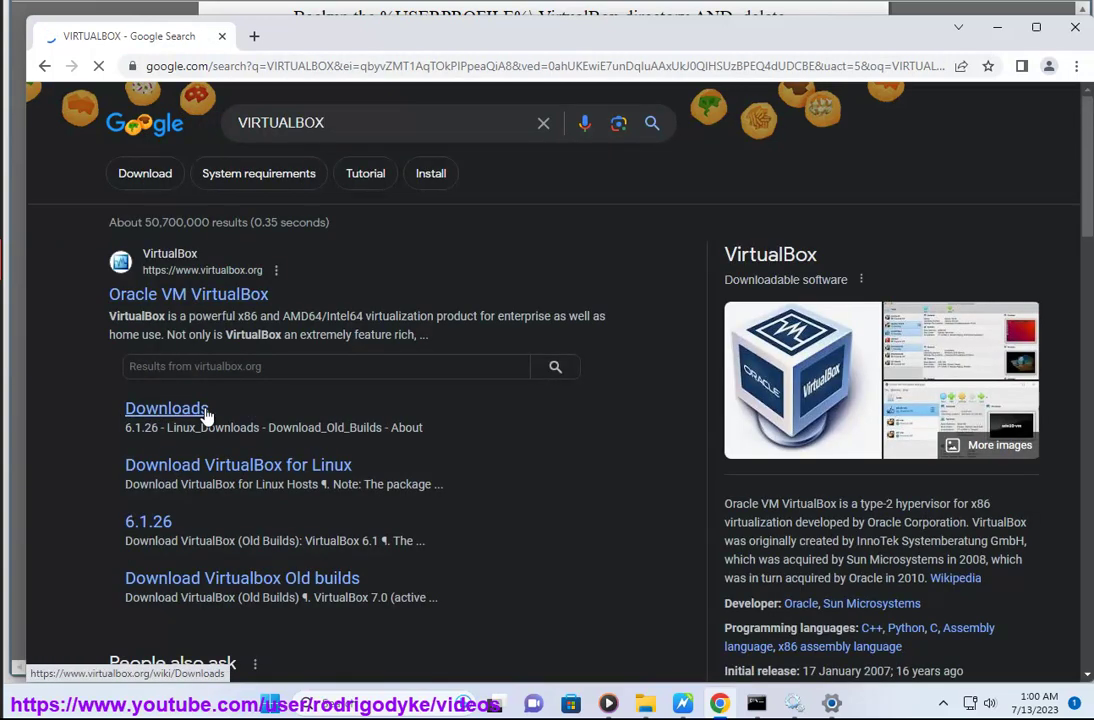
{"action": "left_click_drag", "start_coordinate": [173, 430], "coordinate": [95, 371]}
{"action": "left_click", "coordinate": [265, 373]}
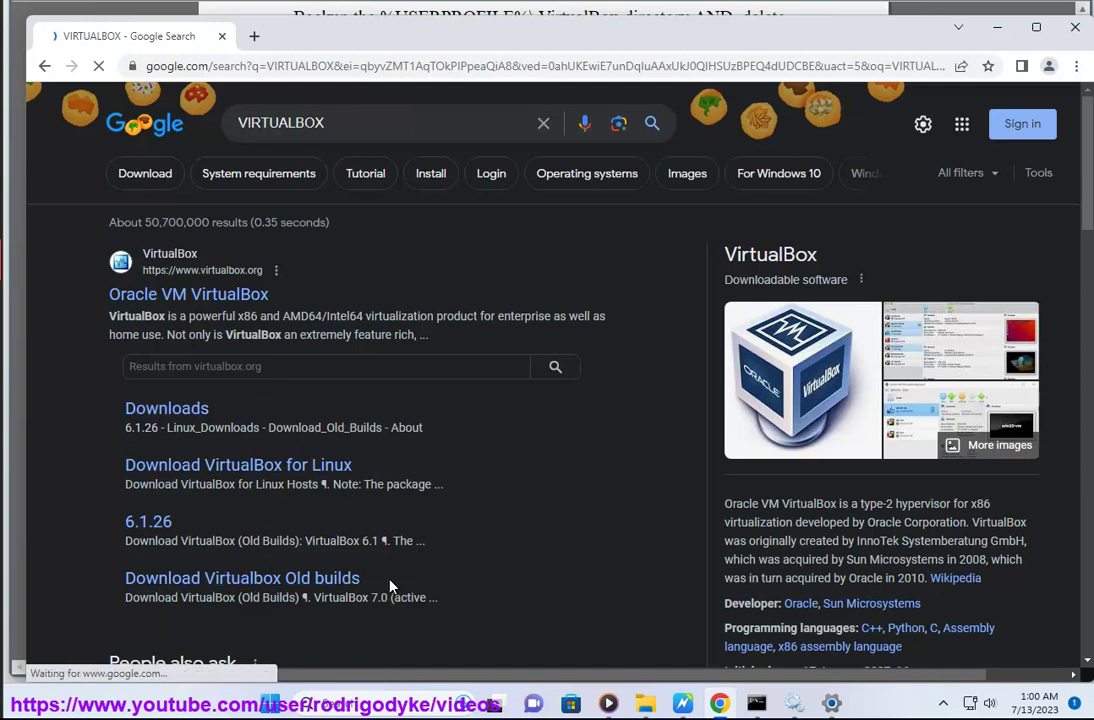
{"action": "left_click", "coordinate": [997, 27]}
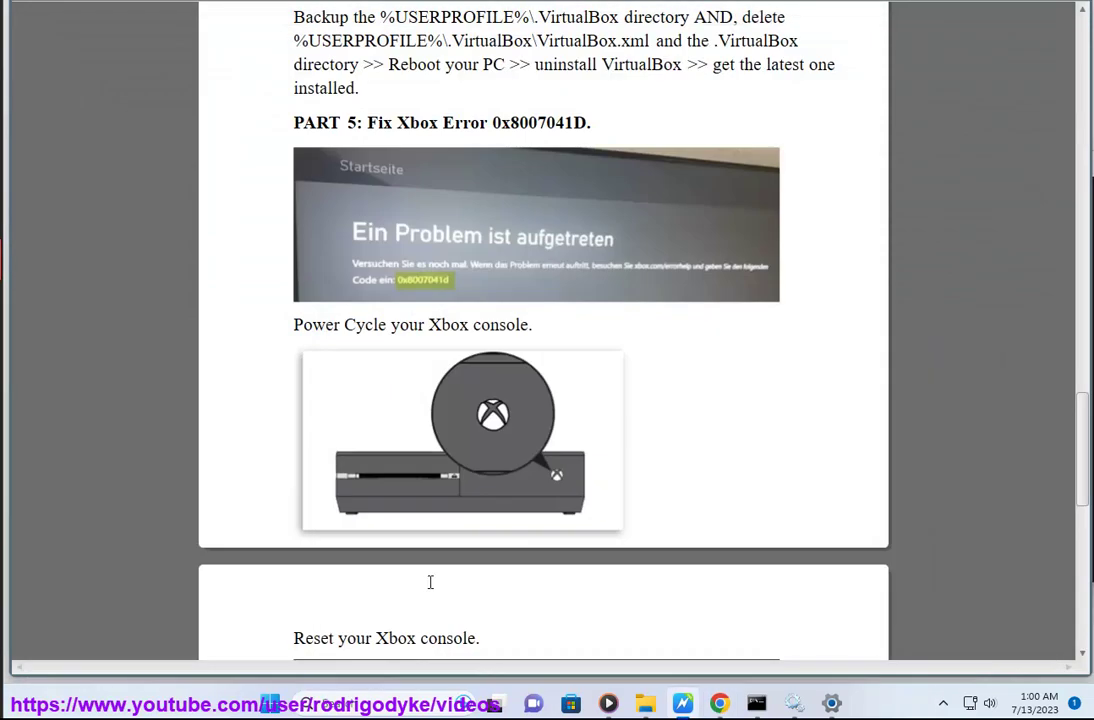
{"action": "double_click", "coordinate": [411, 122]}
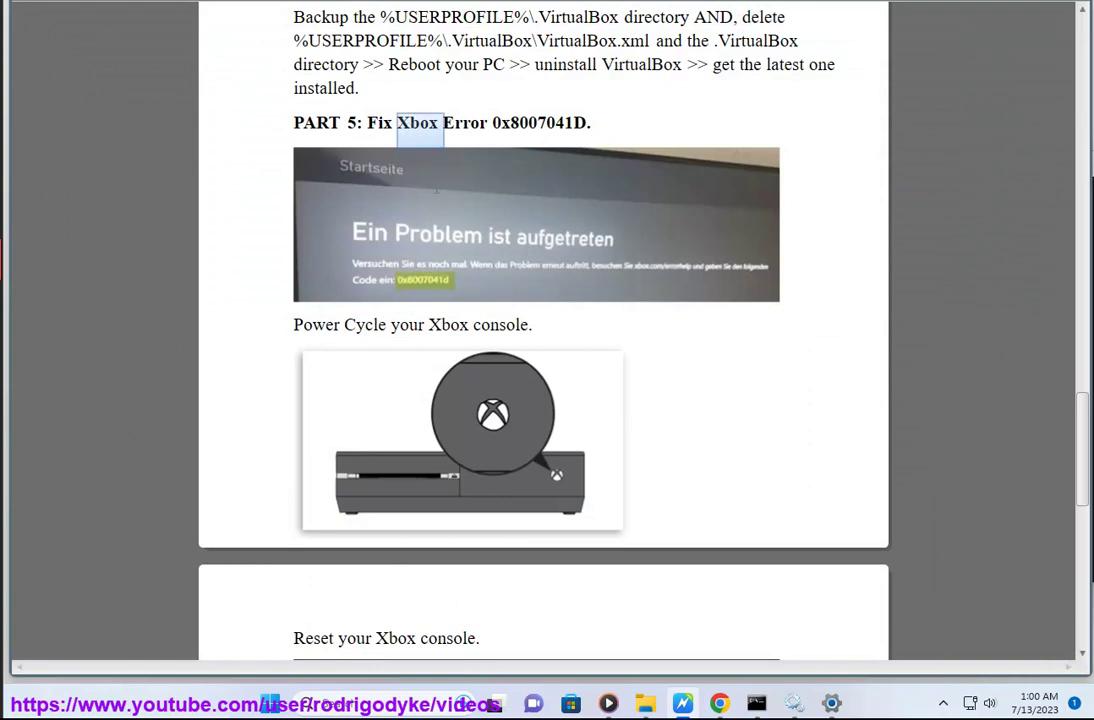
{"action": "left_click_drag", "start_coordinate": [401, 328], "coordinate": [293, 328]}
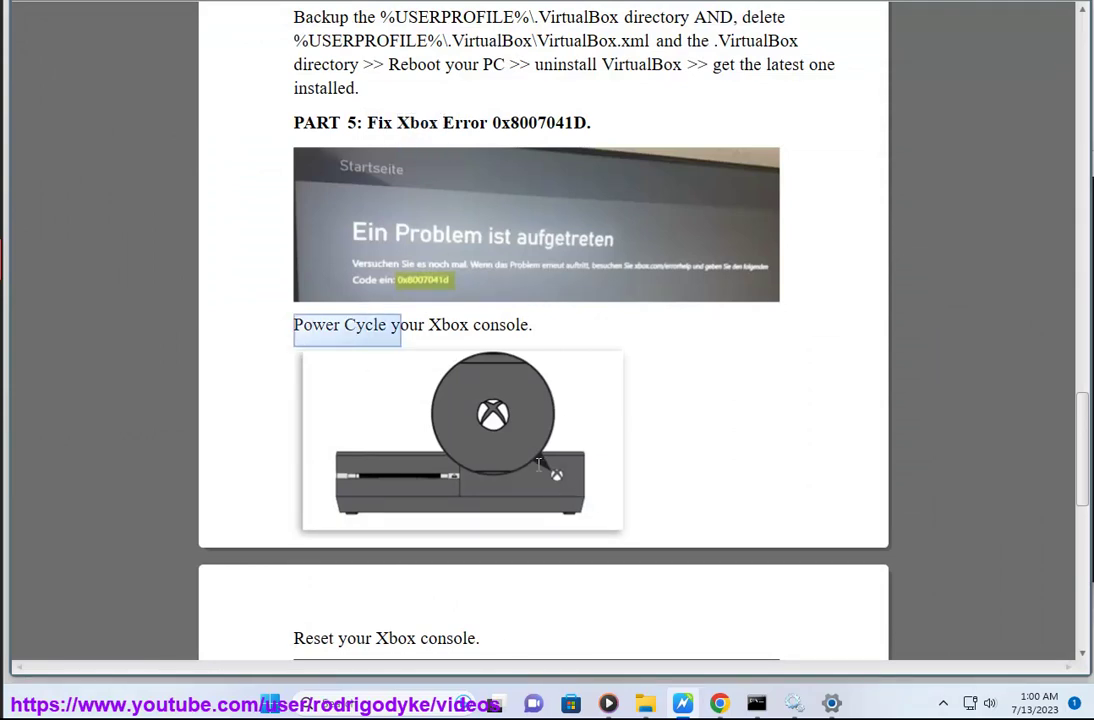
{"action": "scroll", "coordinate": [533, 468], "scroll_direction": "down", "scroll_amount": 3}
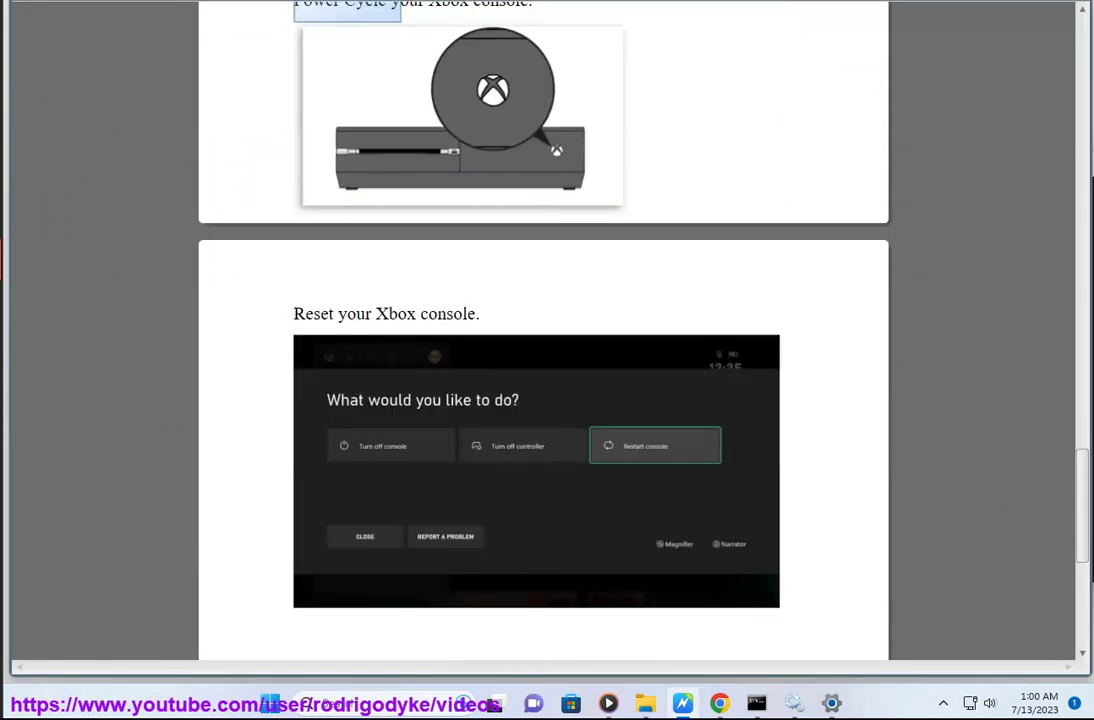